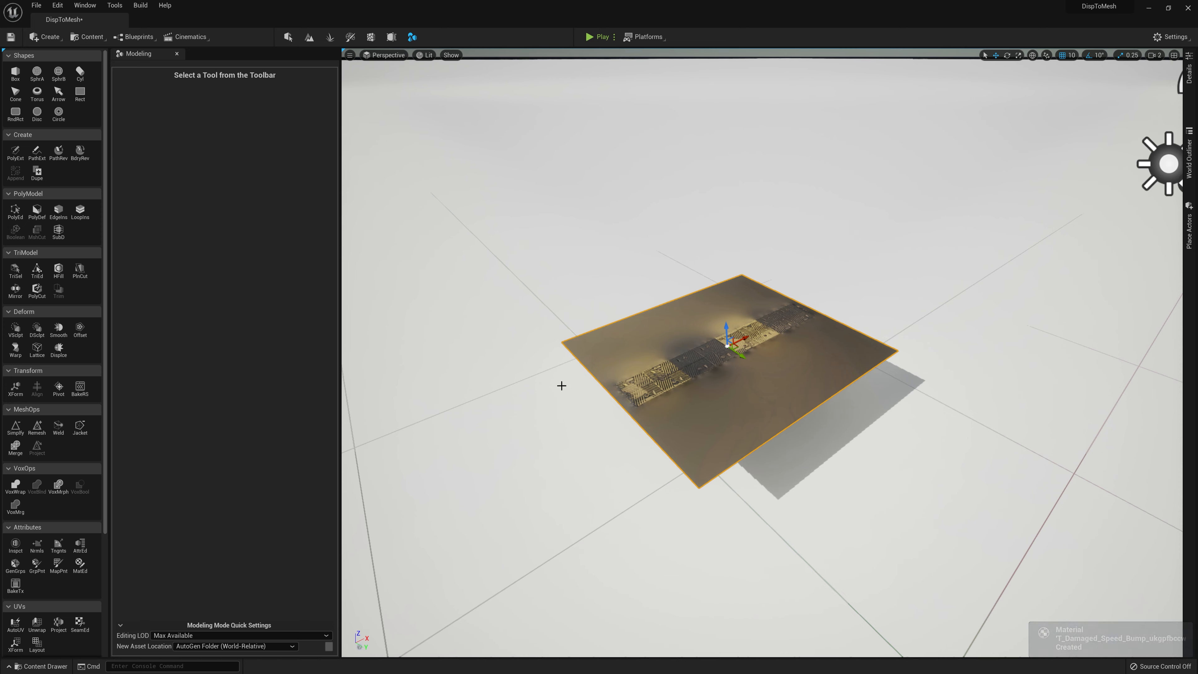
Step: Inspect the speed bump plane's geometry in Wireframe view mode and return the viewport to Lit
left_click_drag(745, 399, 763, 310, "alt")
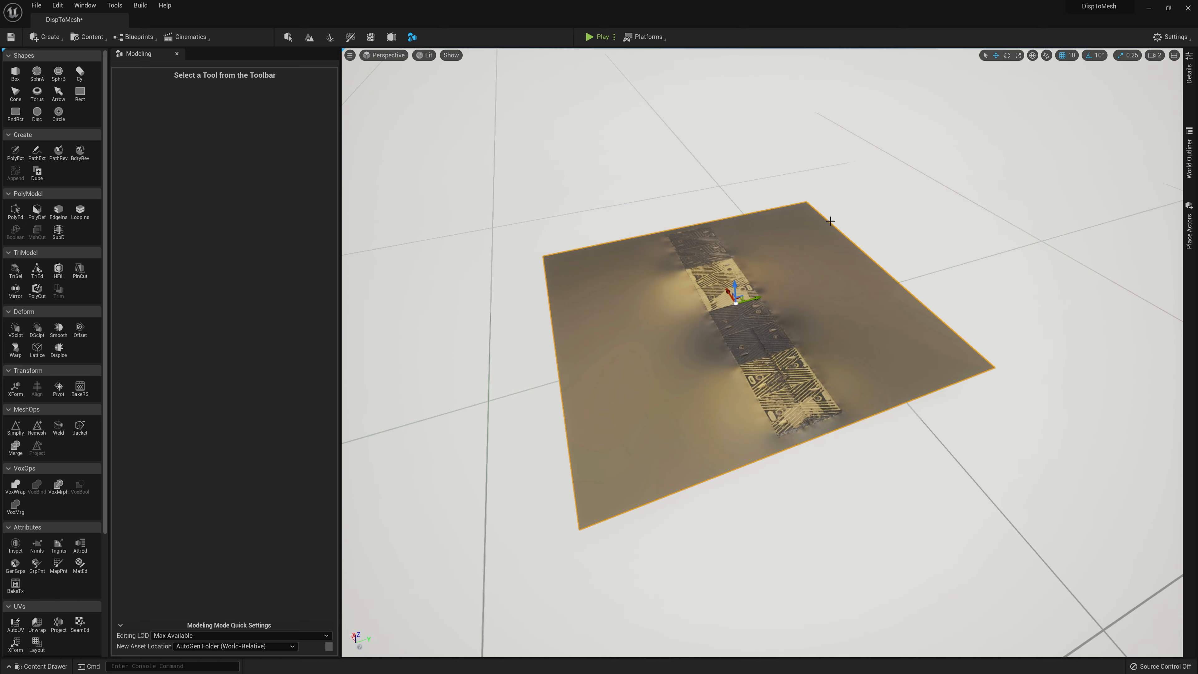
left_click_drag(830, 220, 764, 244, "alt")
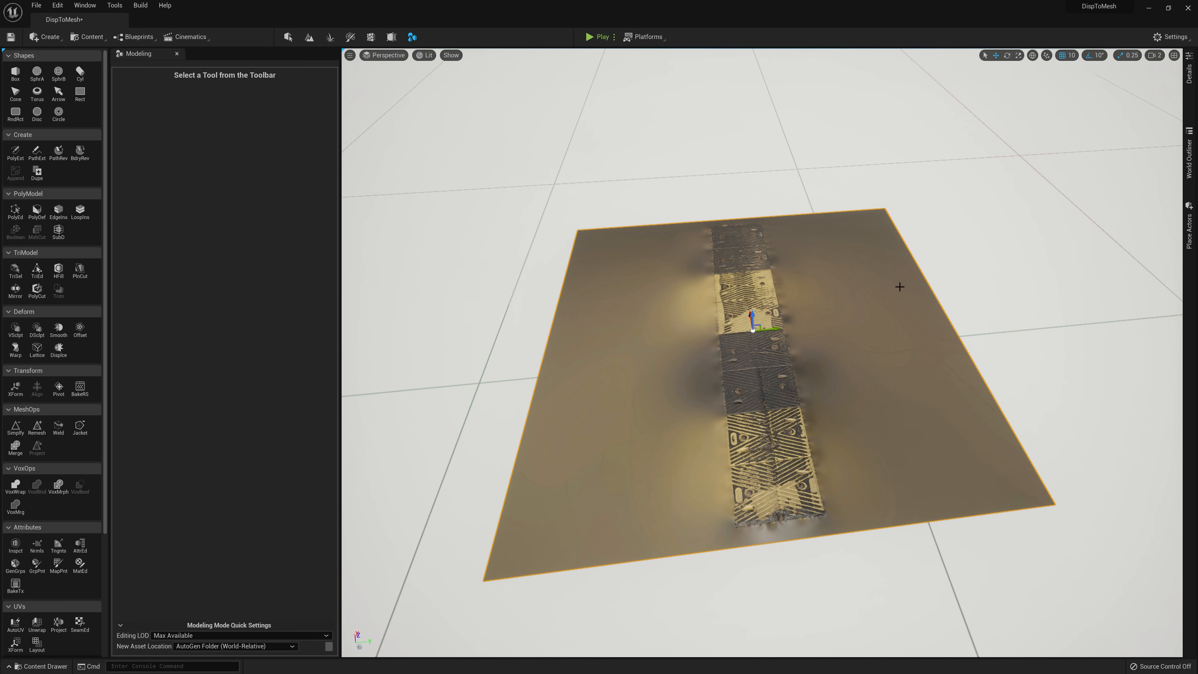
right_click_drag(785, 405, 623, 224)
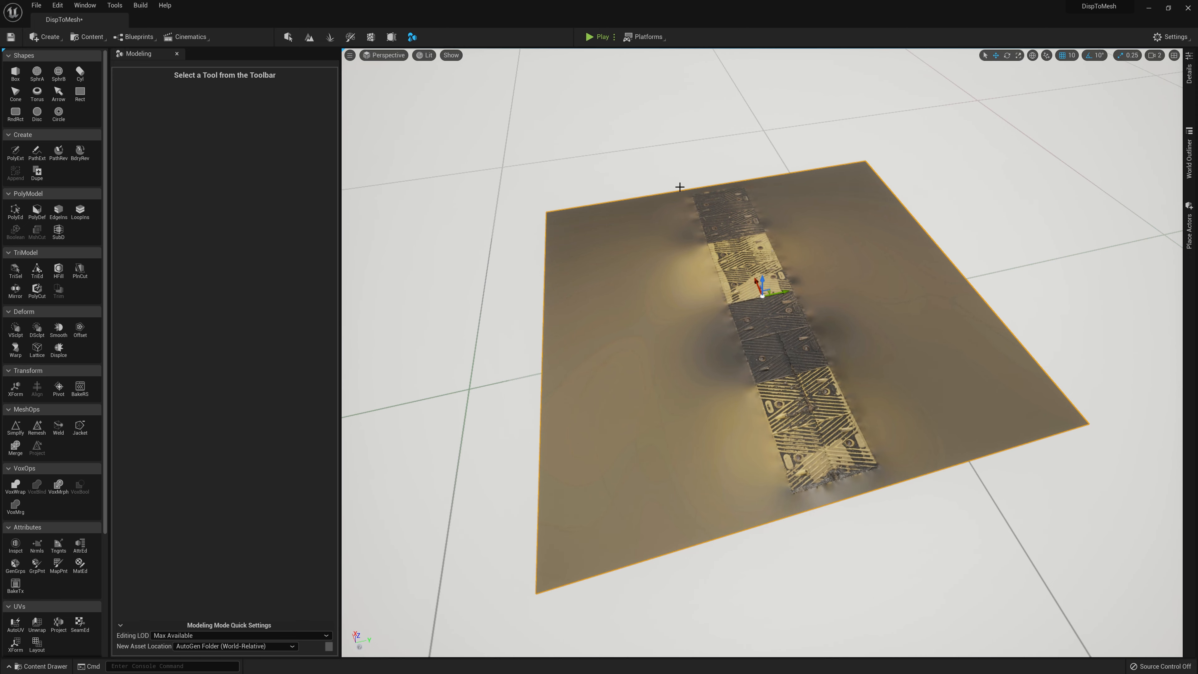
left_click(427, 56)
left_click(457, 100)
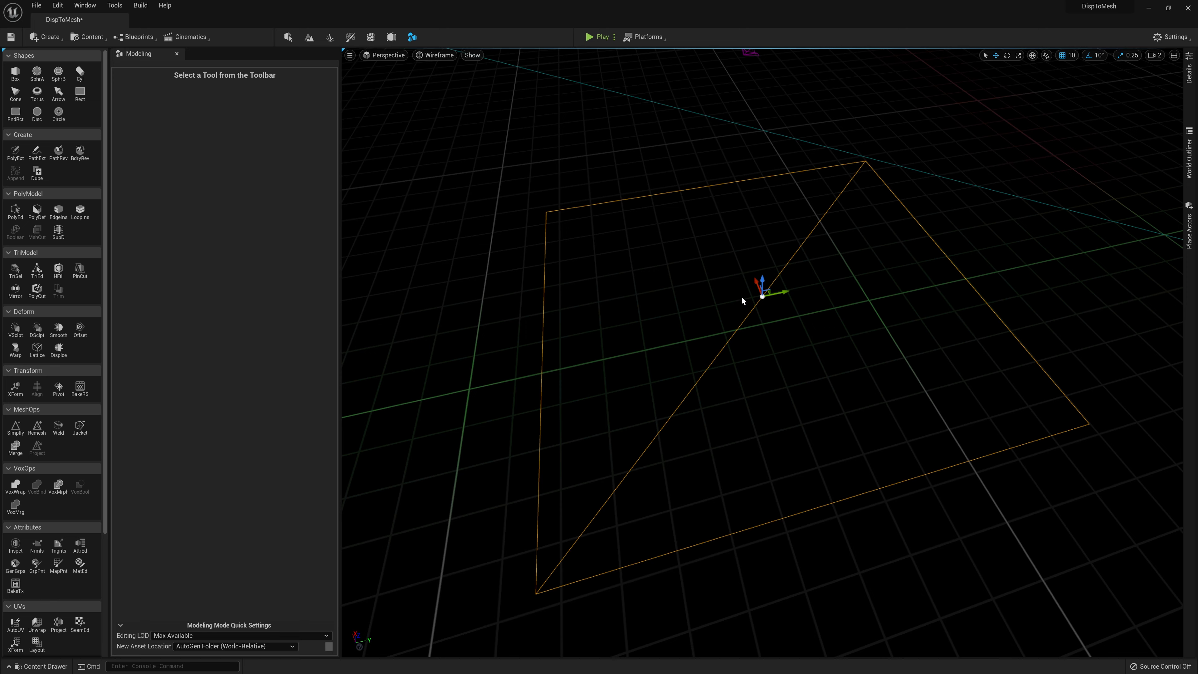
left_click(436, 62)
left_click(446, 83)
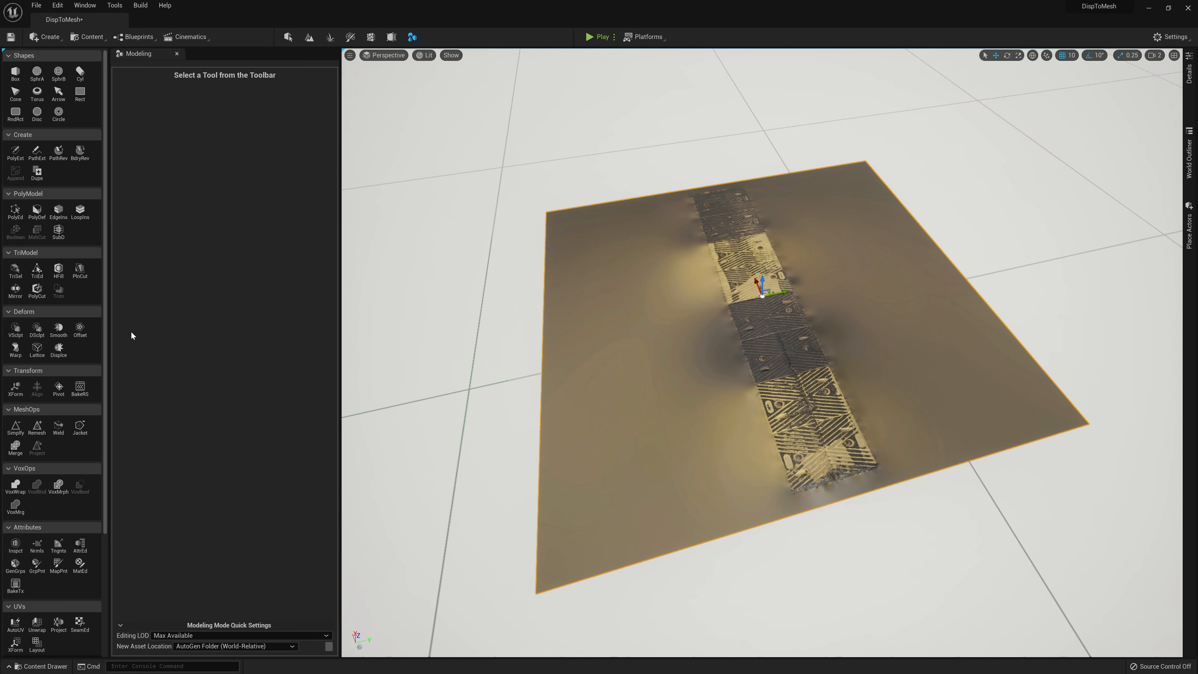
Step: Start the Displace tool on the plane with Displace Intensity 0 and the Constant displacement type
left_click(58, 351)
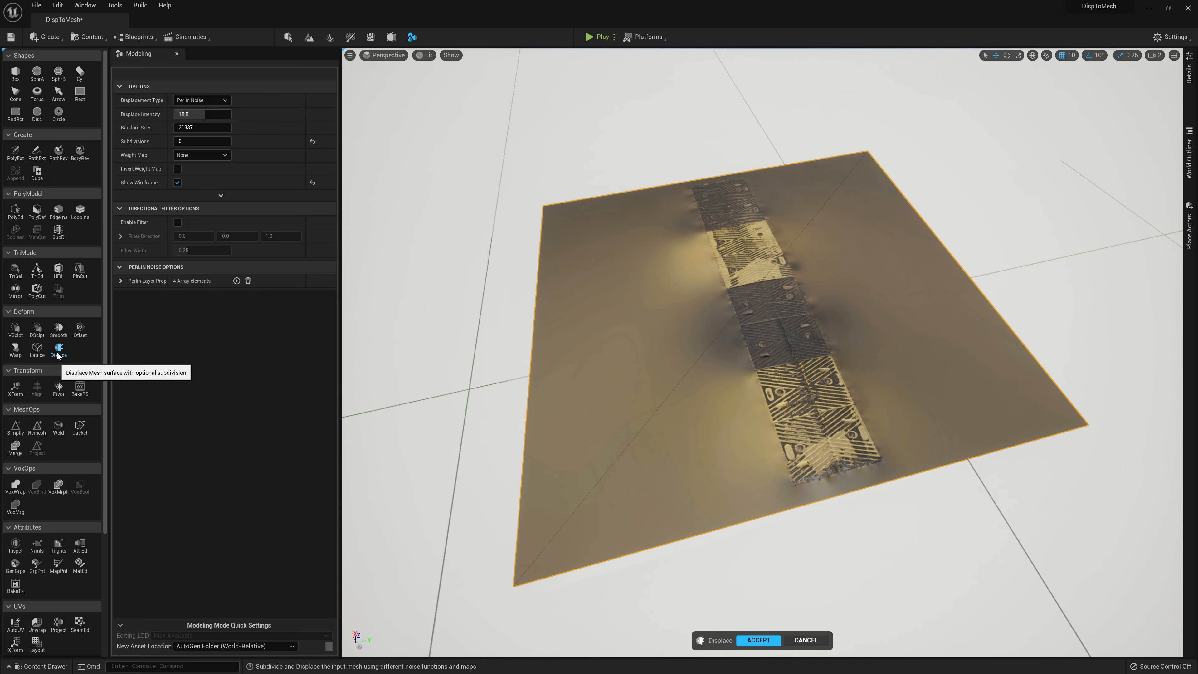
left_click(211, 114)
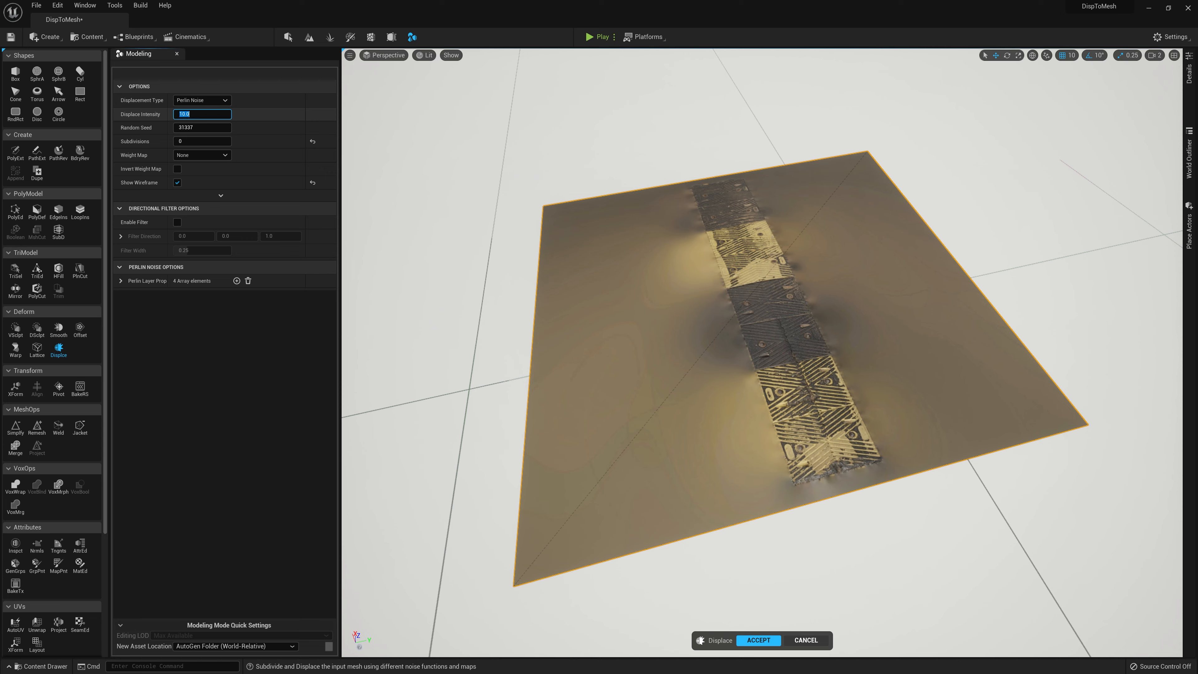
type("0")
key("Return")
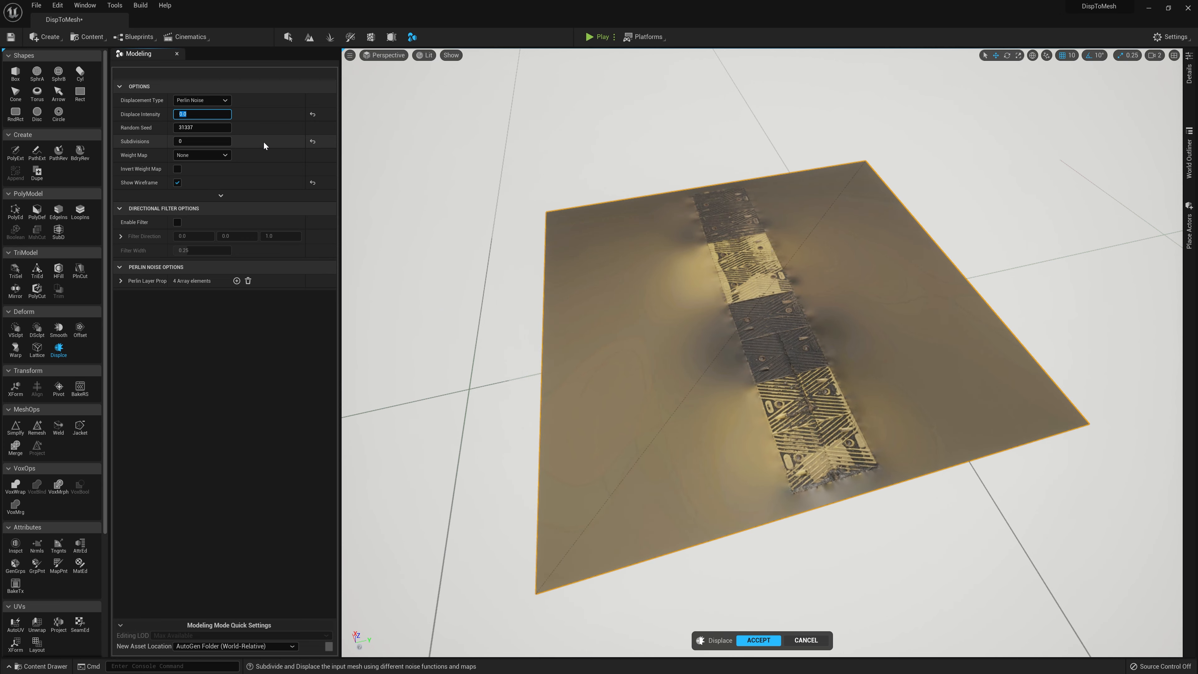
left_click(221, 99)
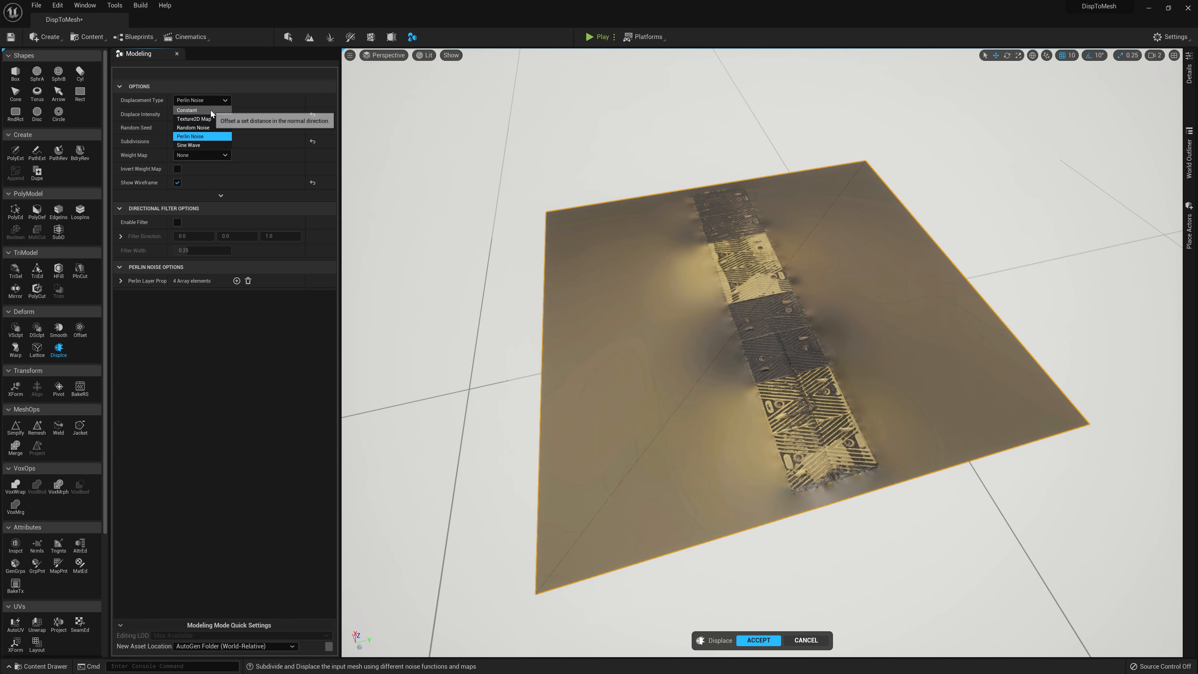
left_click(211, 109)
Step: Set the Displace subdivisions to 5, check the result with the wireframe shown, and accept it on the plane
left_click(211, 141)
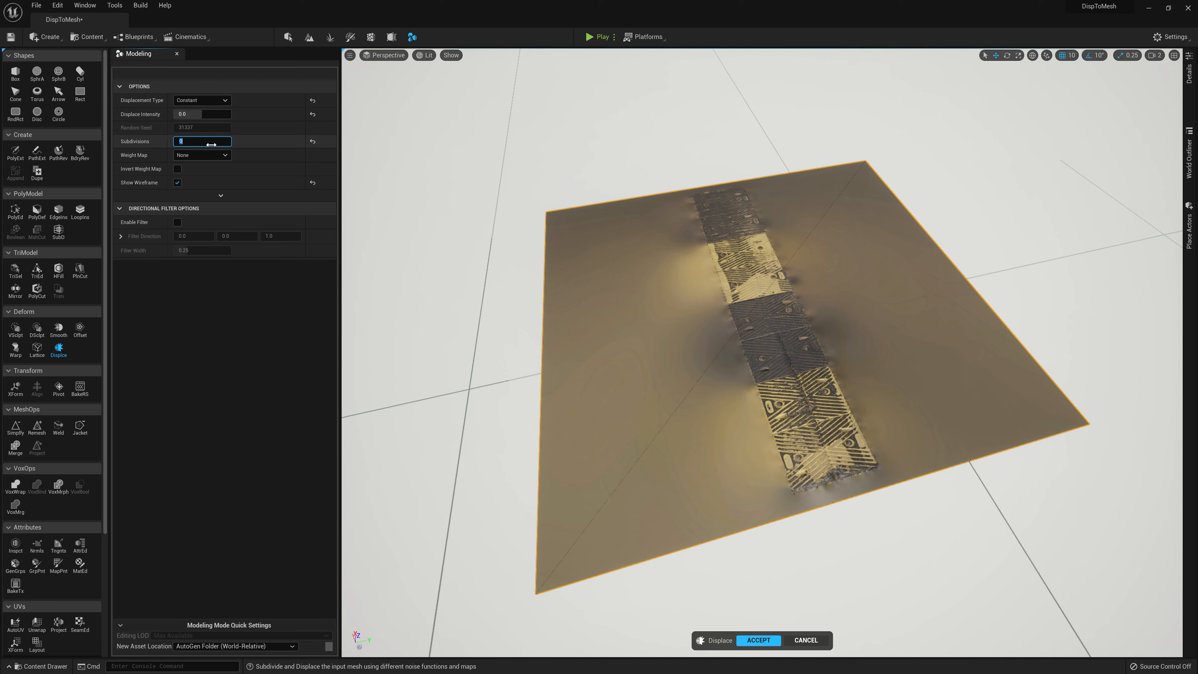
type("5")
key("Return")
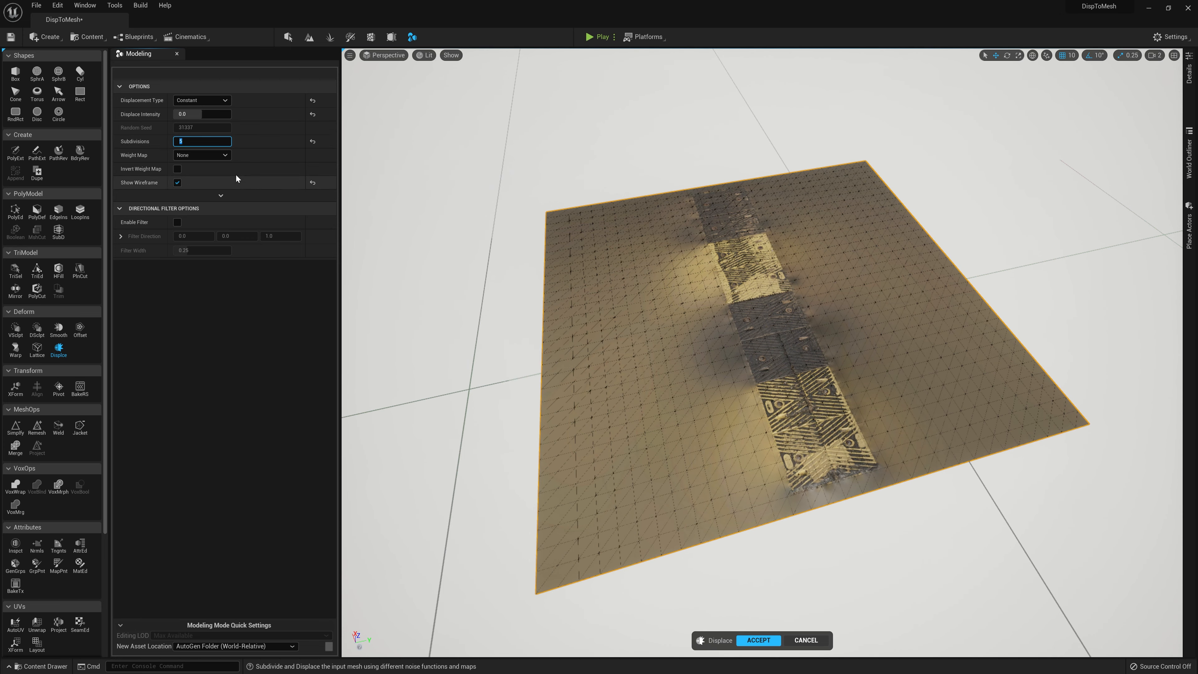
left_click(183, 185)
left_click(178, 183)
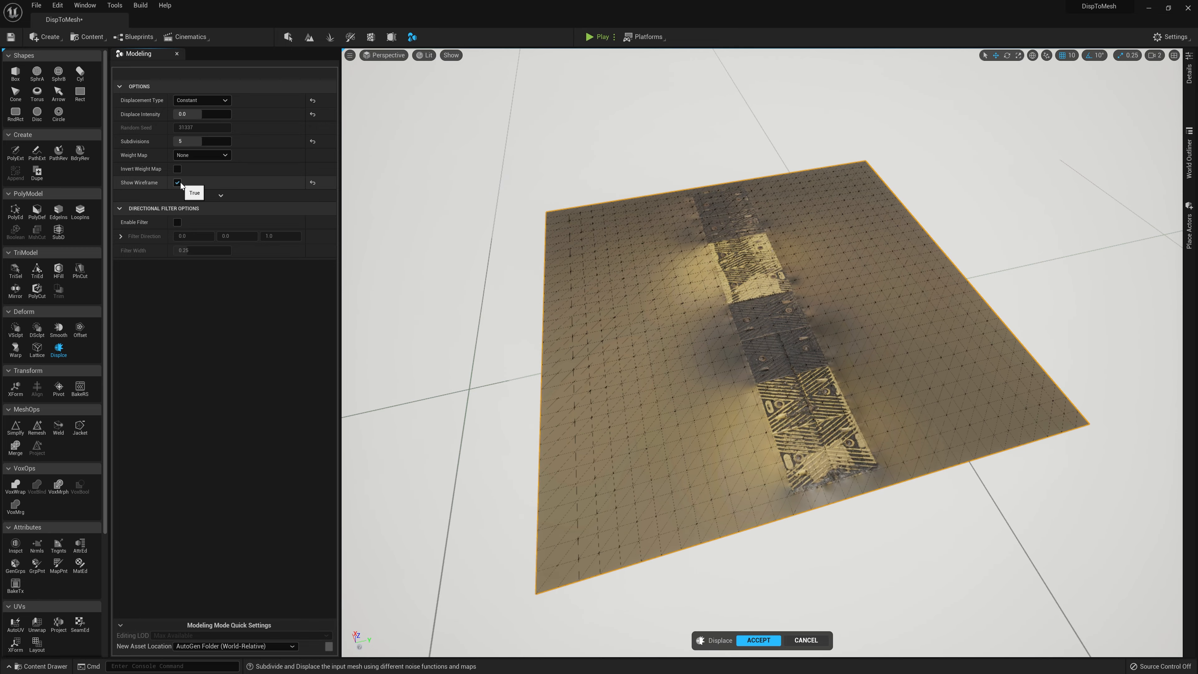
left_click(178, 183)
right_click_drag(761, 353, 783, 378)
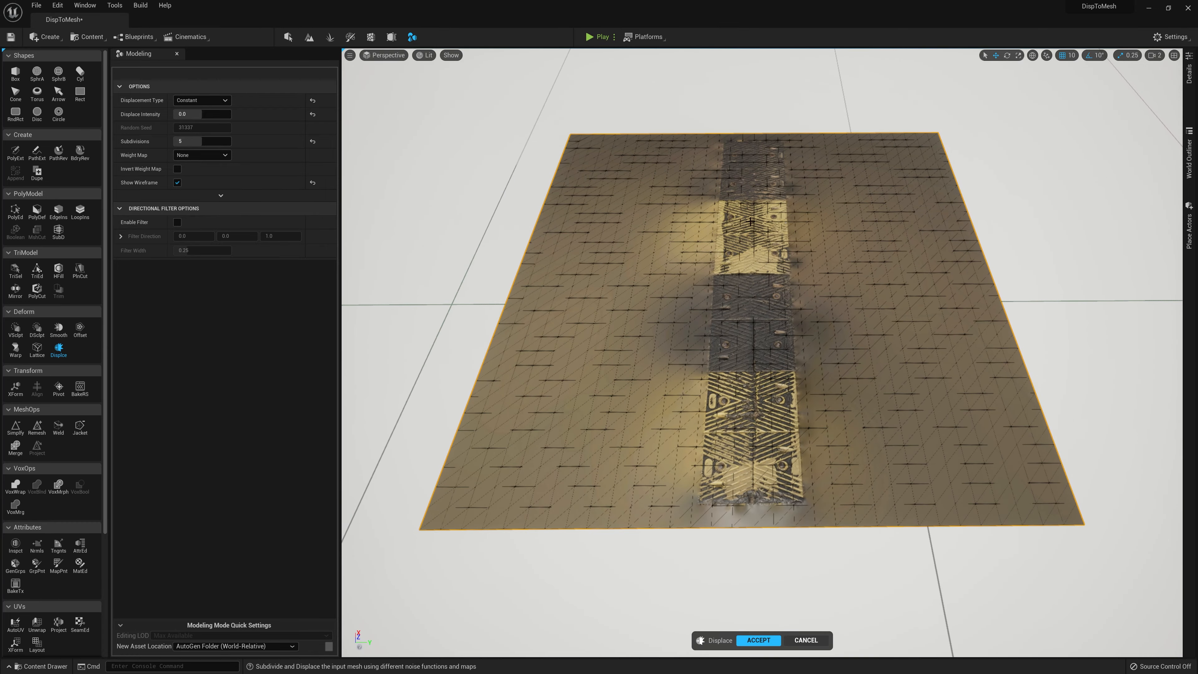
right_click_drag(641, 485, 511, 373)
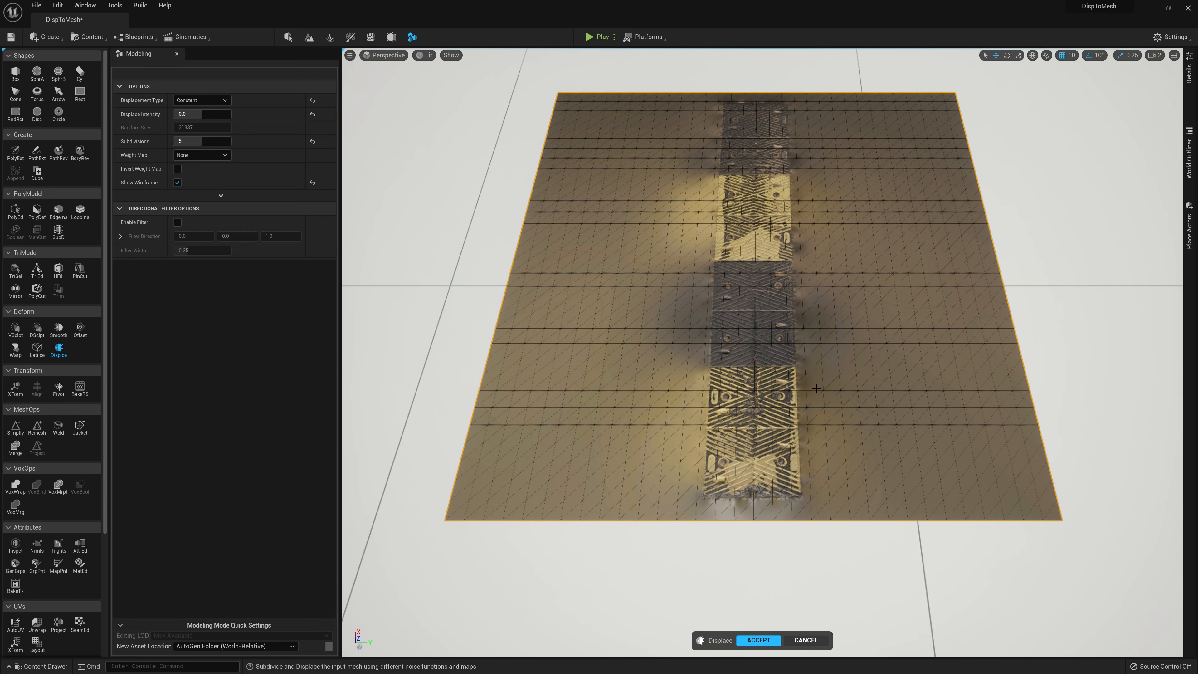
left_click(757, 640)
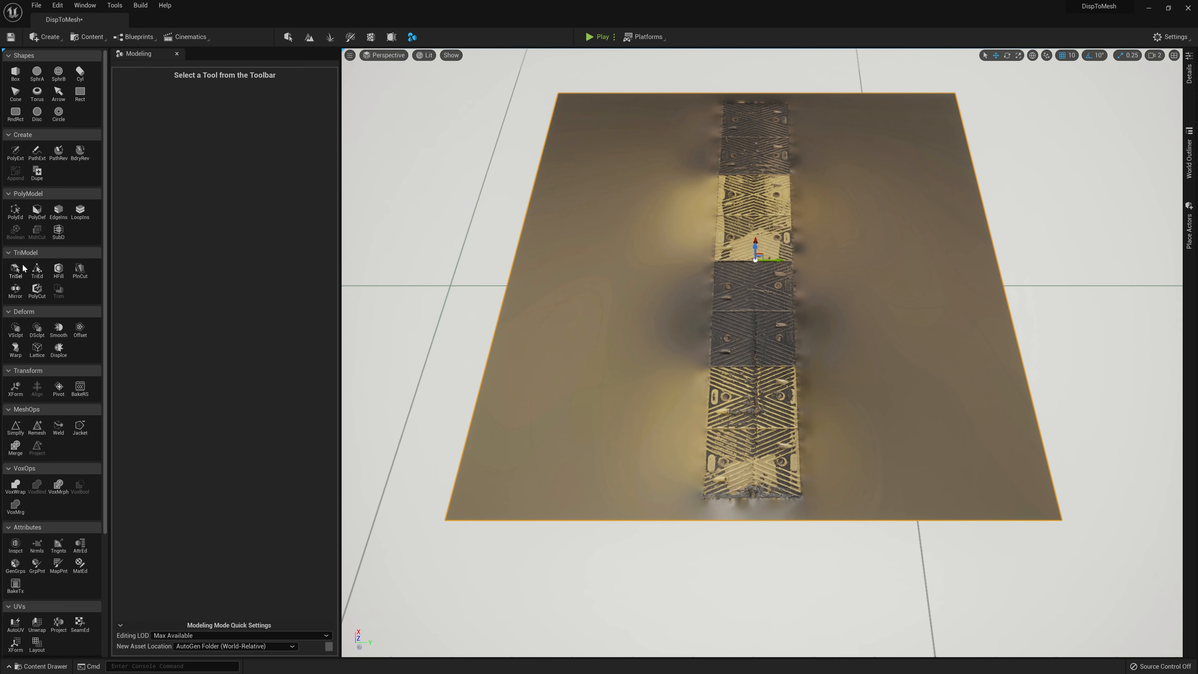
Step: Brush-select the triangles on both sides of the speed bump strip, reducing the brush size to 0.1, and delete them from the plane
left_click(25, 279)
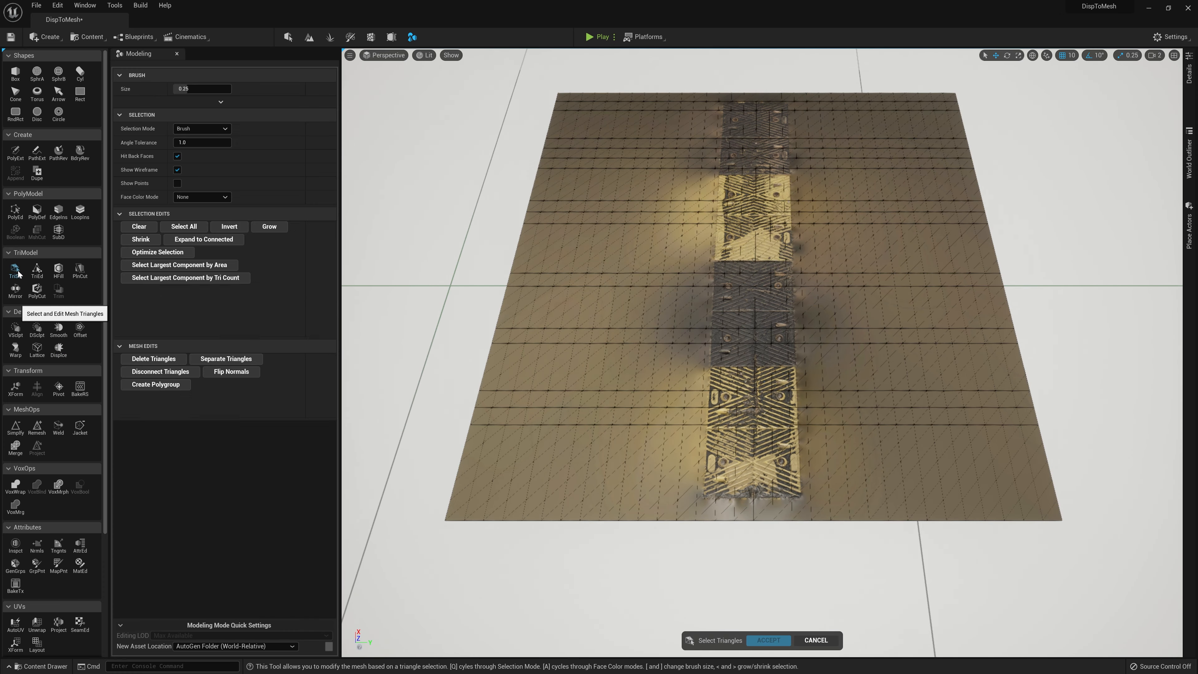
mouse_move(470, 505)
left_mouse_down()
mouse_move(481, 441)
mouse_move(613, 113)
mouse_move(660, 113)
mouse_move(667, 137)
mouse_move(634, 503)
mouse_move(650, 454)
mouse_move(750, 514)
mouse_move(781, 492)
mouse_move(775, 149)
mouse_move(773, 159)
mouse_move(838, 114)
left_mouse_up()
mouse_move(852, 104)
right_mouse_down()
mouse_move(860, 202)
mouse_move(851, 106)
right_mouse_up()
mouse_move(874, 193)
left_mouse_down()
mouse_move(903, 315)
mouse_move(878, 120)
mouse_move(914, 468)
mouse_move(744, 359)
left_mouse_up()
key("bracketleft")
key("bracketleft")
left_click_drag(829, 468, 830, 495, "shift")
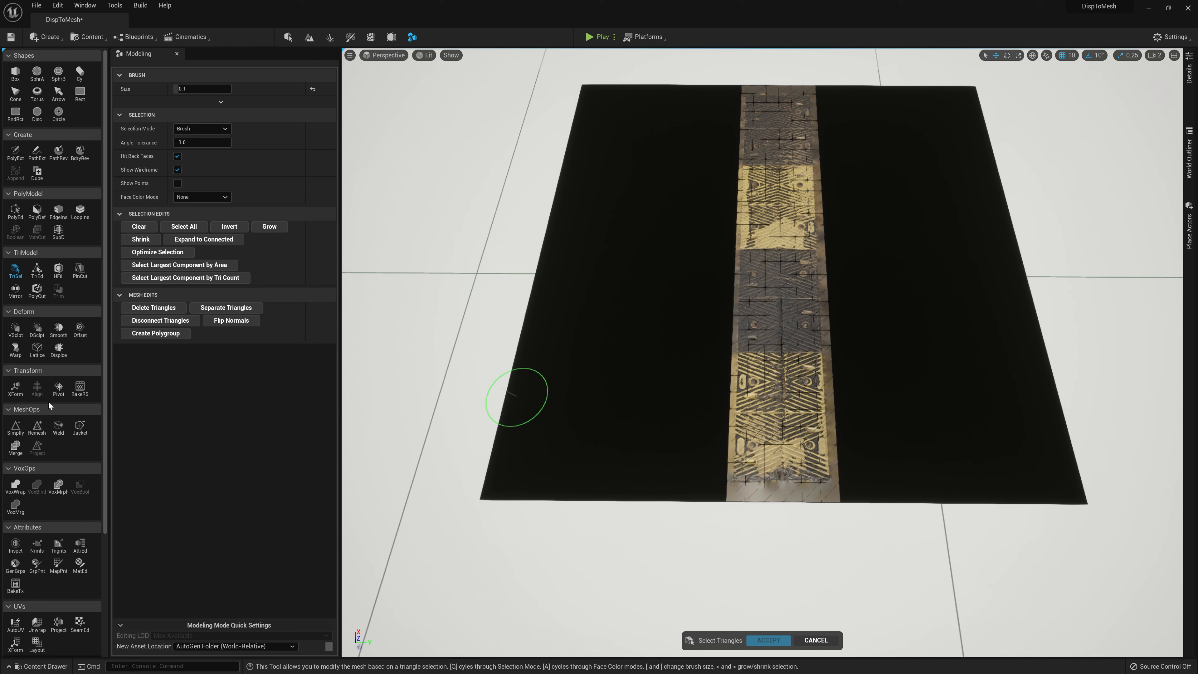
left_click(144, 311)
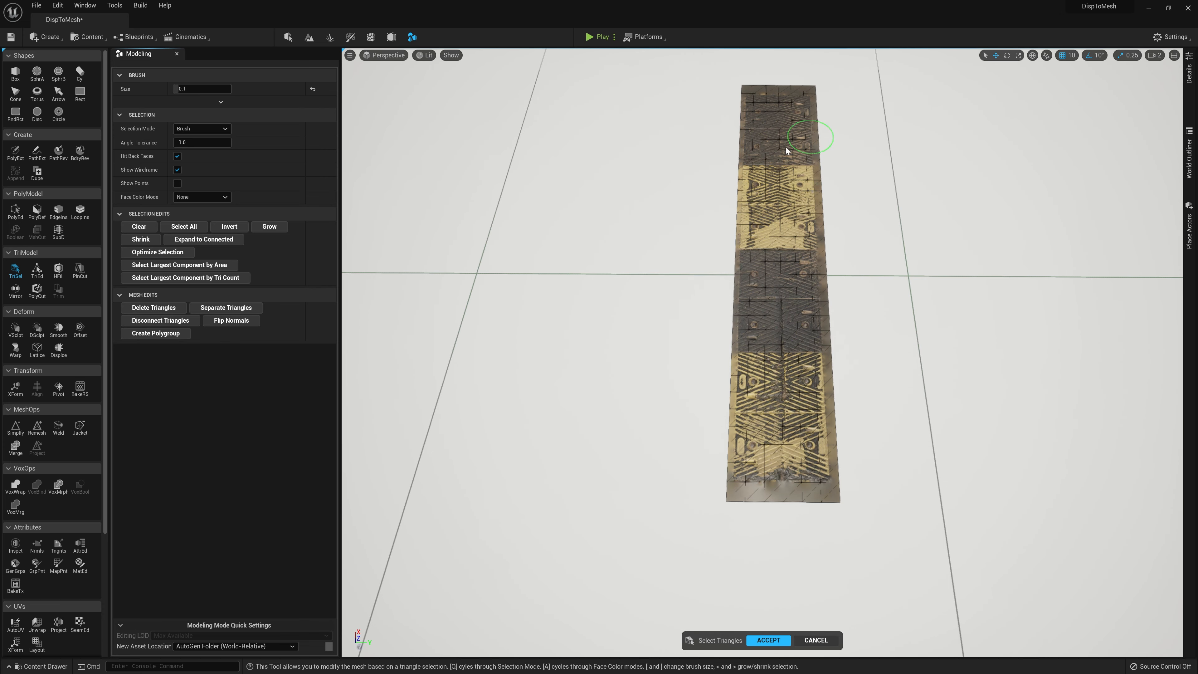
left_click(766, 640)
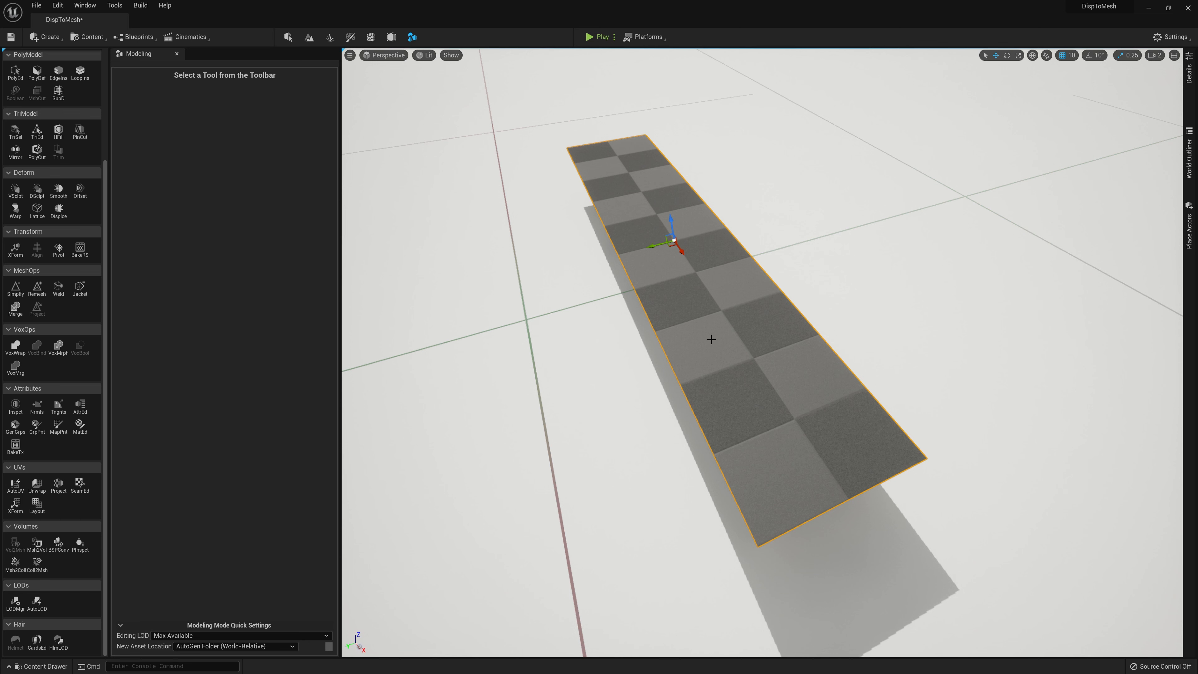
Step: Start Displace on the strip using a Texture2D Map with T_DamagedSpeedBump_ukgpfbccw_8K_DpRA as the displacement map
left_click(58, 212)
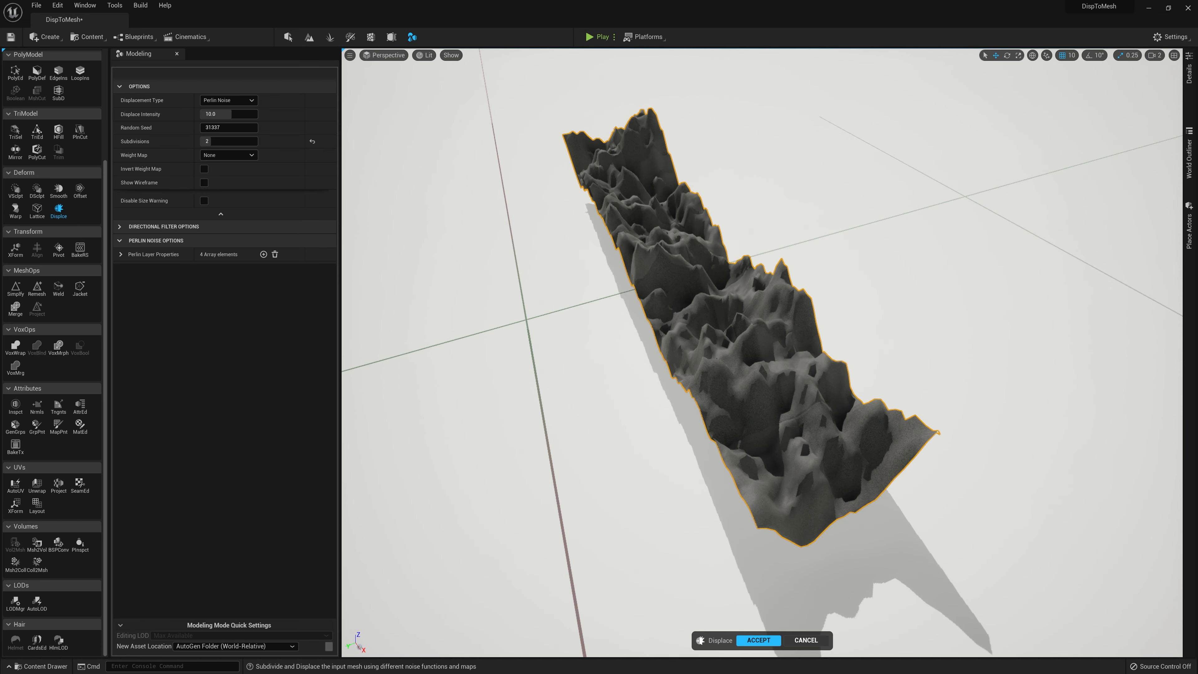
left_click(227, 101)
left_click(238, 120)
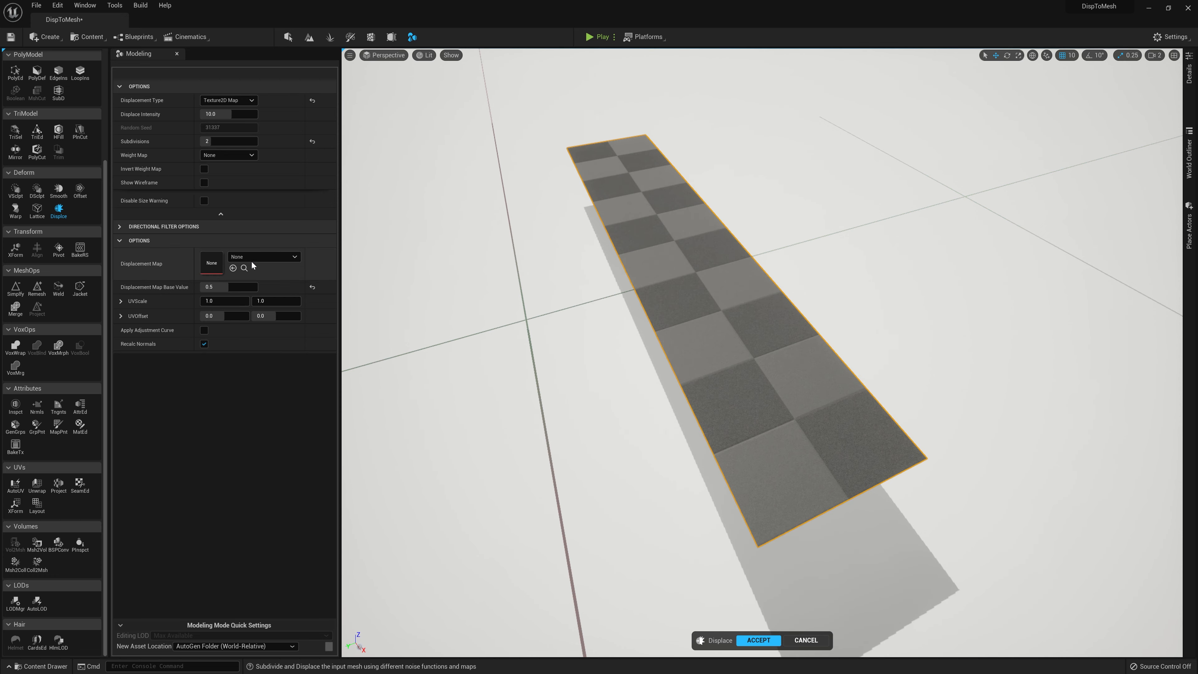
left_click(283, 255)
left_click(274, 257)
key("ctrl+space")
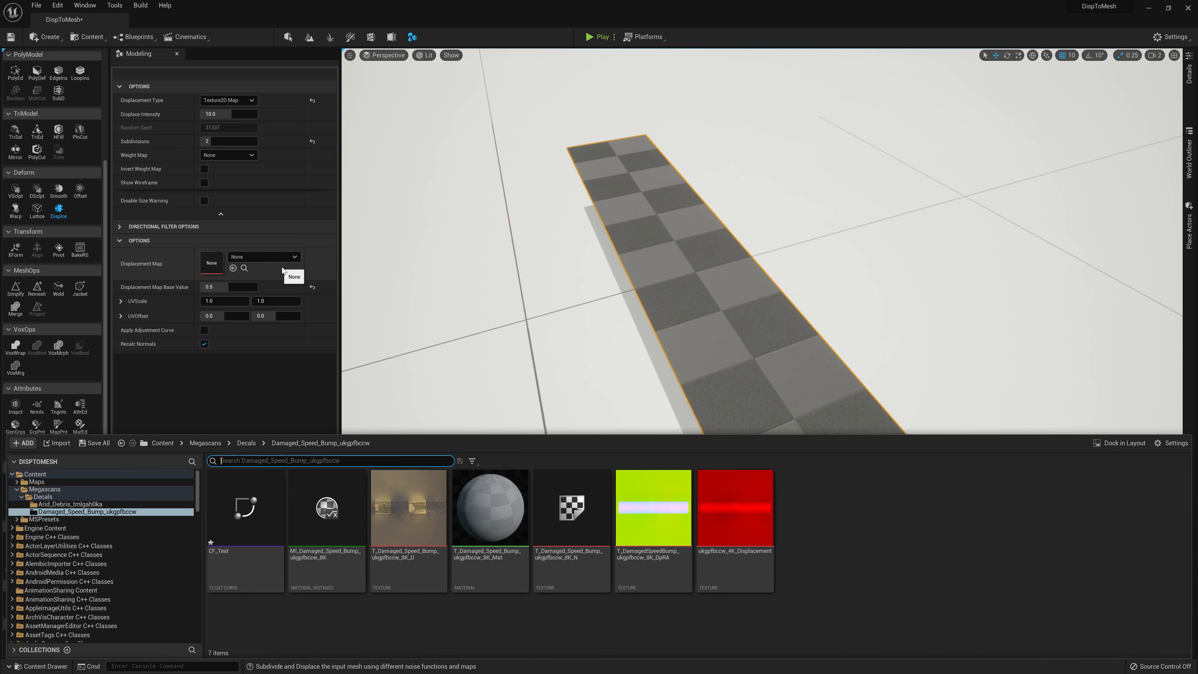
left_click_drag(653, 507, 250, 252)
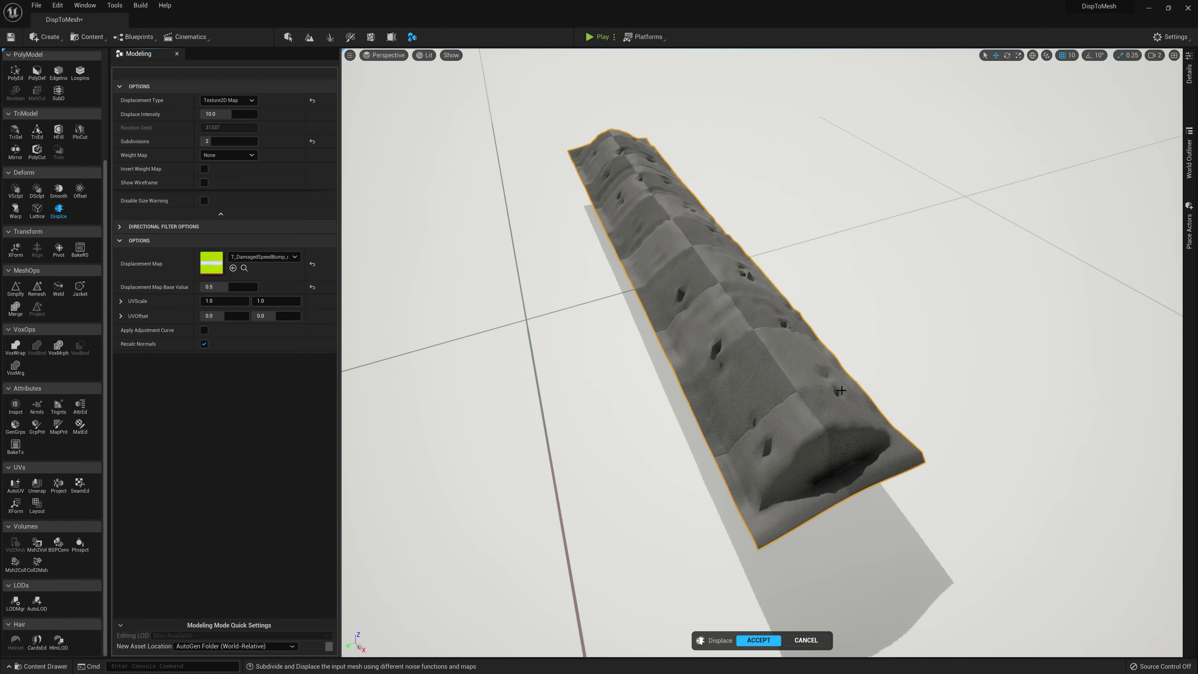
Step: Set the strip's Displace subdivisions to 5, checking the mesh density with the wireframe turned on and off again
left_click(204, 182)
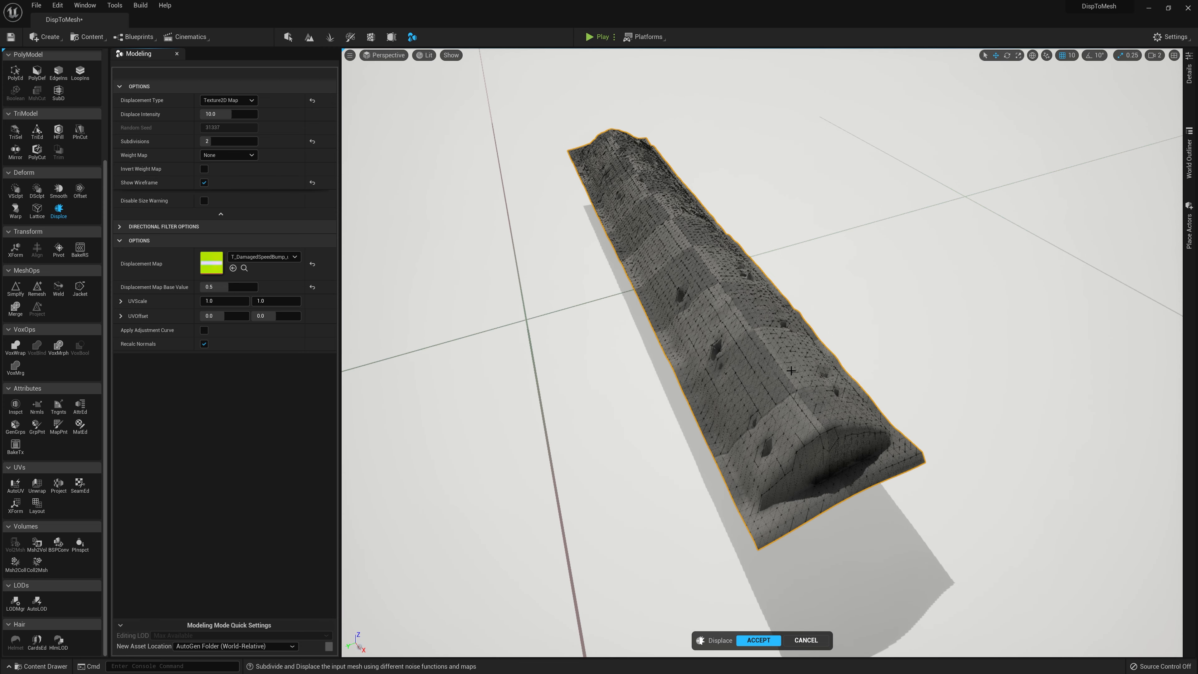
right_click_drag(761, 352, 708, 330)
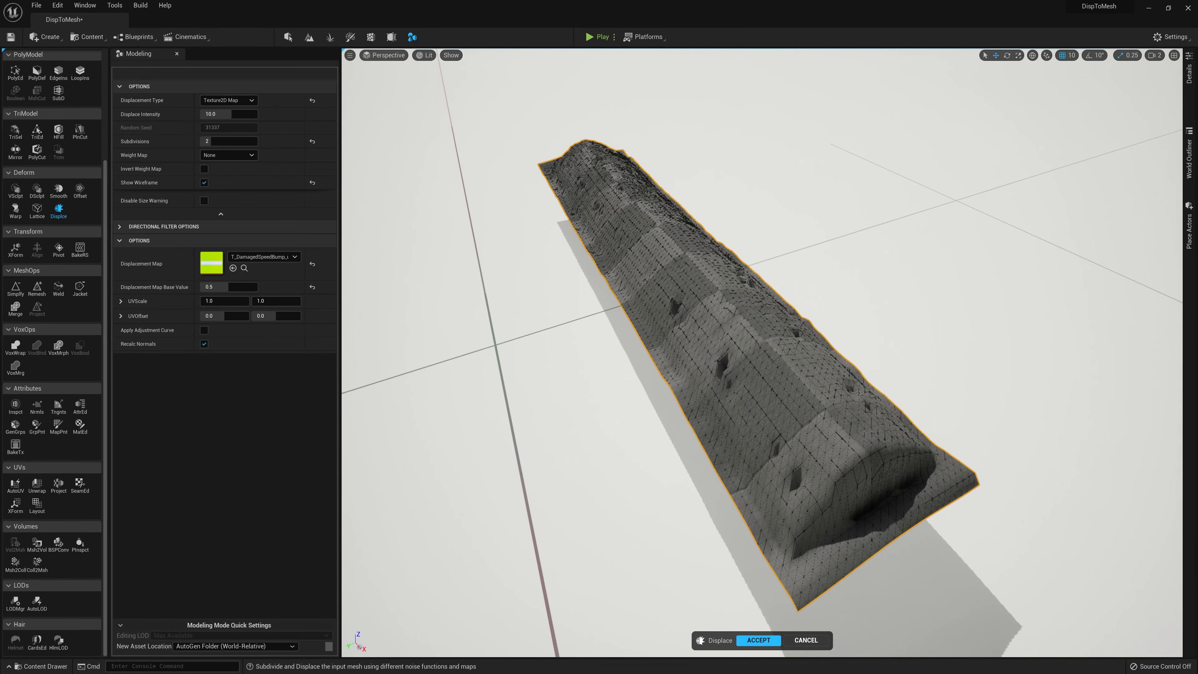
left_click(217, 142)
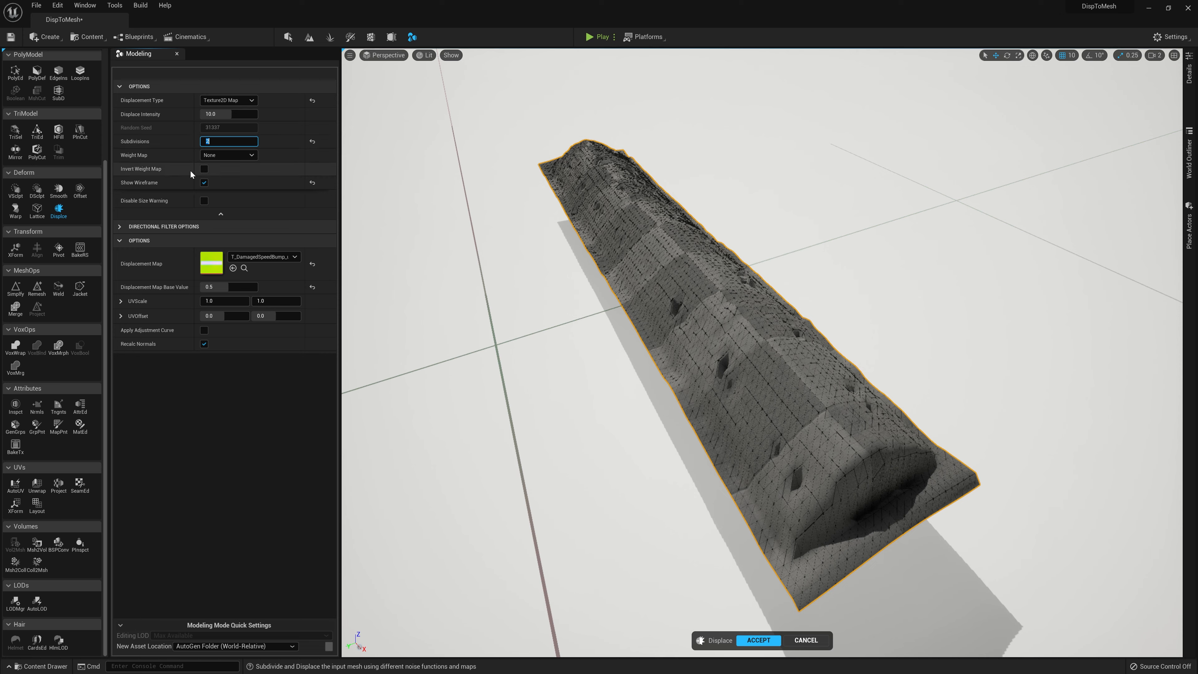
type("5")
key("Return")
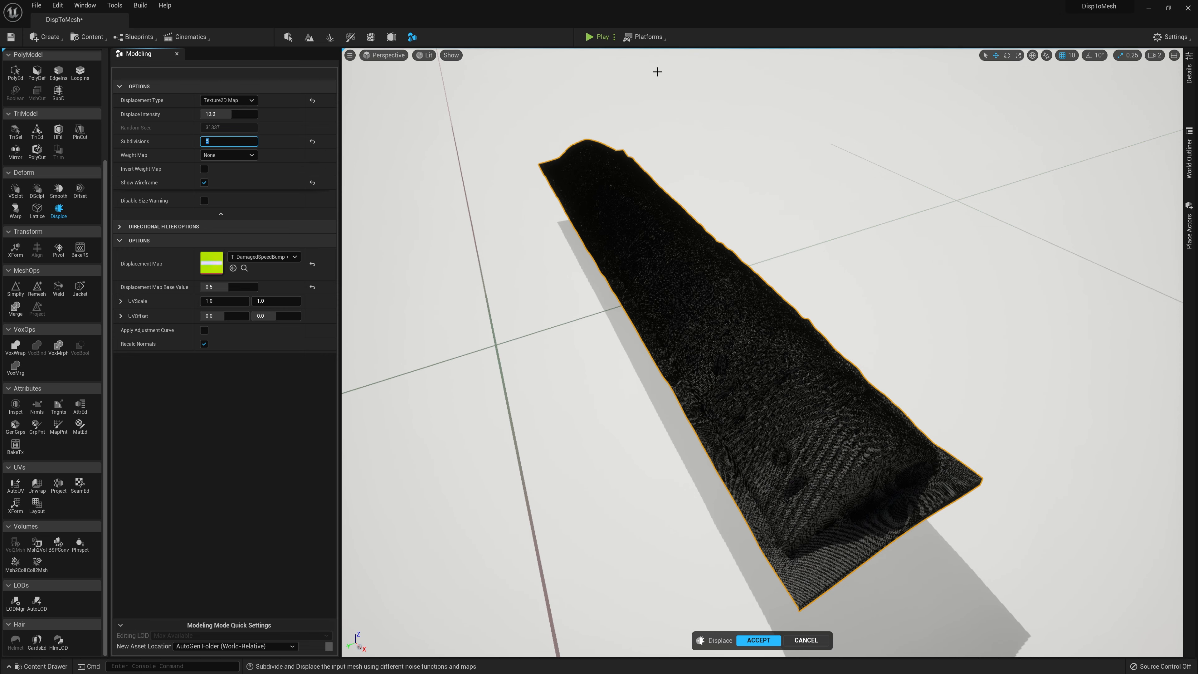
right_click_drag(761, 352, 779, 366)
scroll(747, 358, "up", 8)
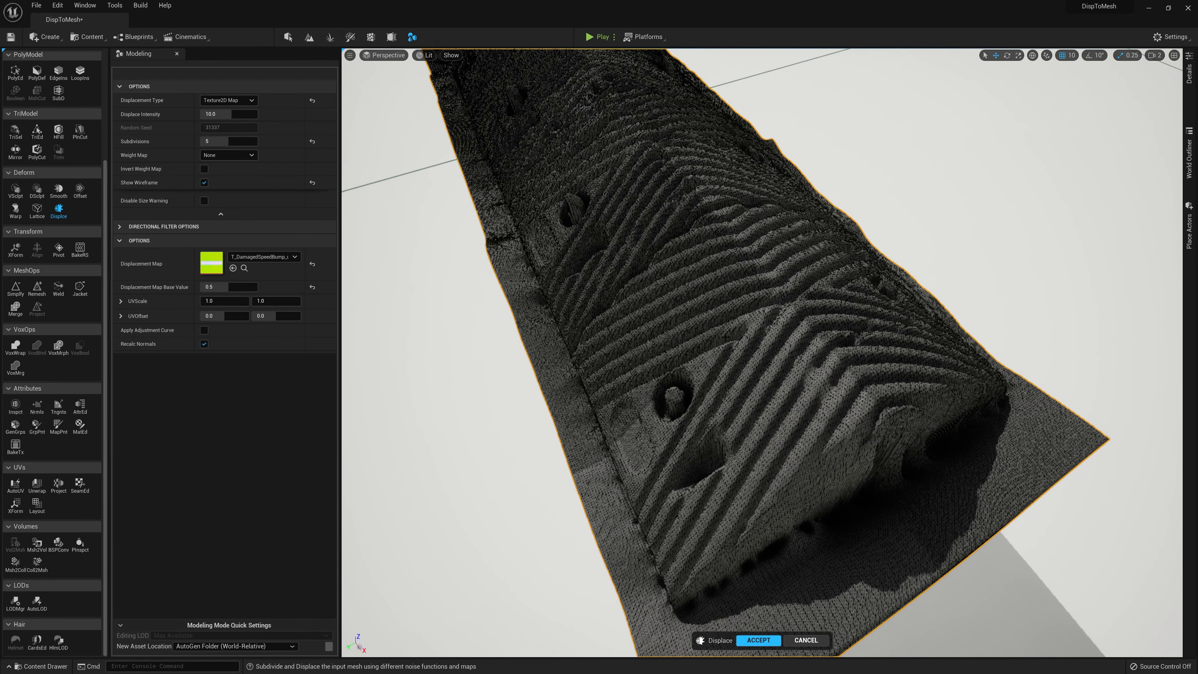
scroll(748, 358, "down", 6)
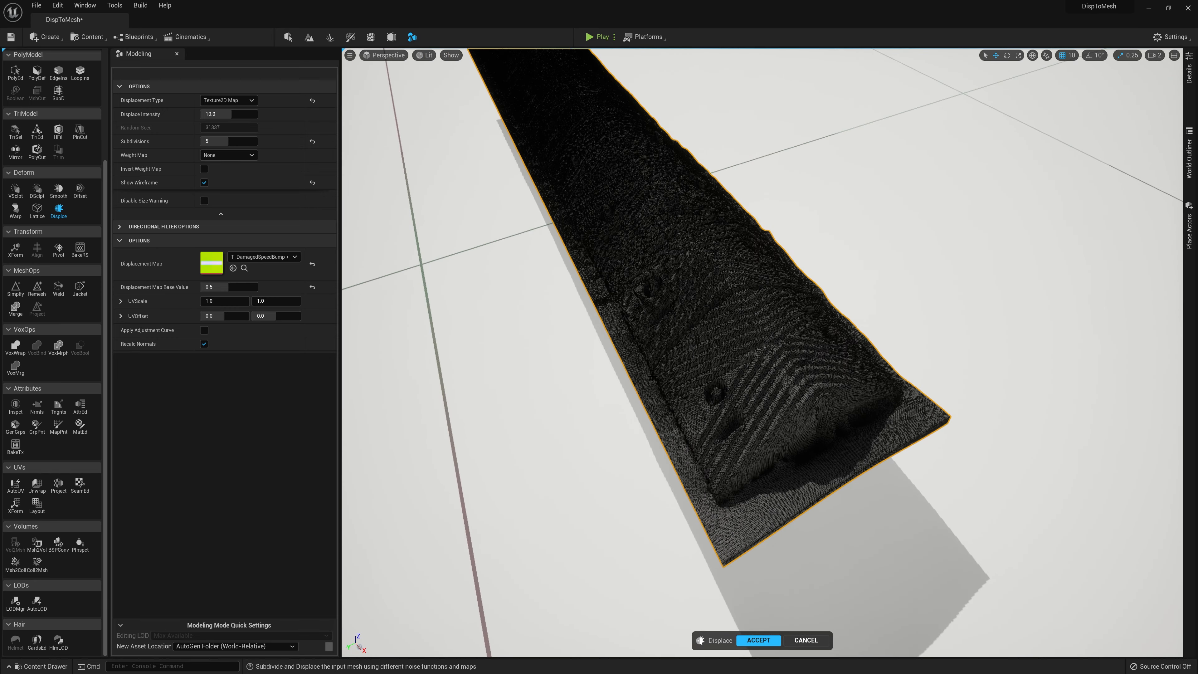
left_click(204, 182)
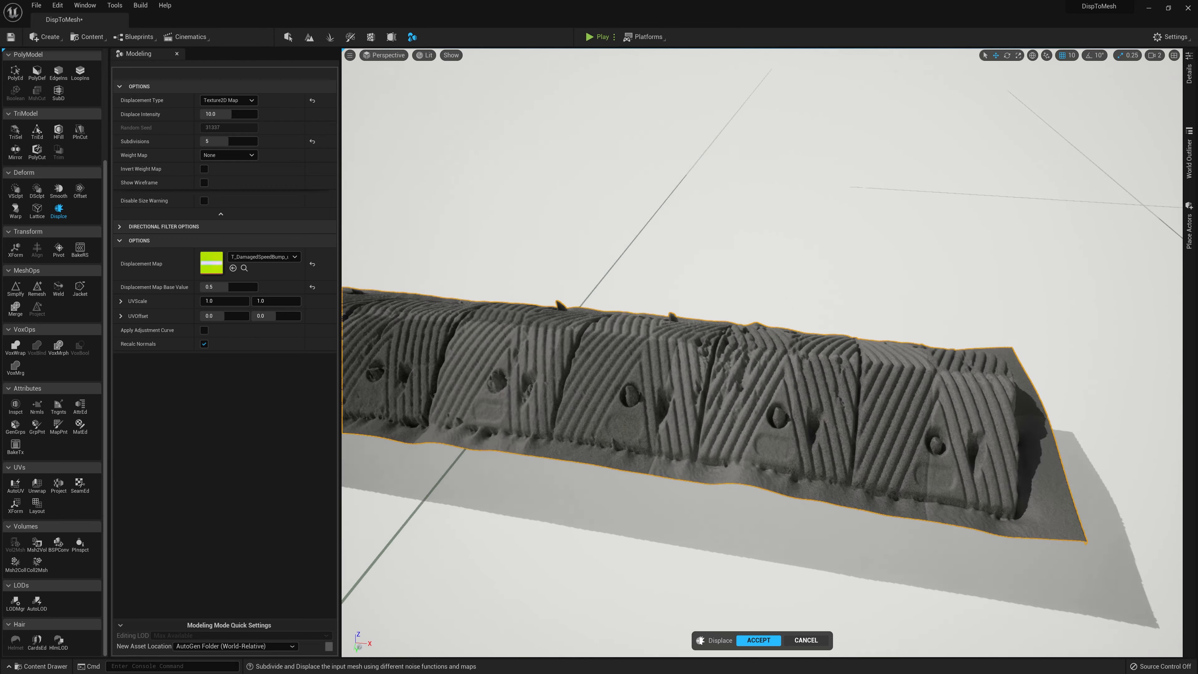
Step: Inspect the displaced speed bump from several angles and set its Displace Intensity to 5
left_click_drag(762, 353, 860, 350, "alt")
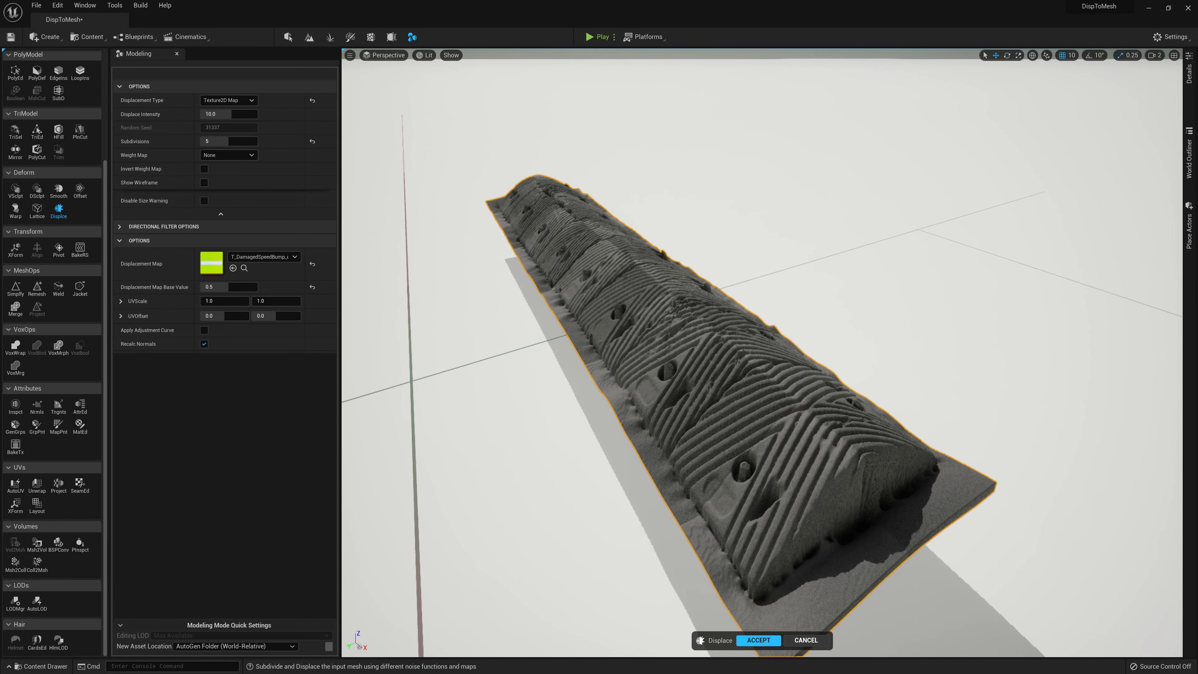
right_click_drag(822, 483, 773, 483, "alt")
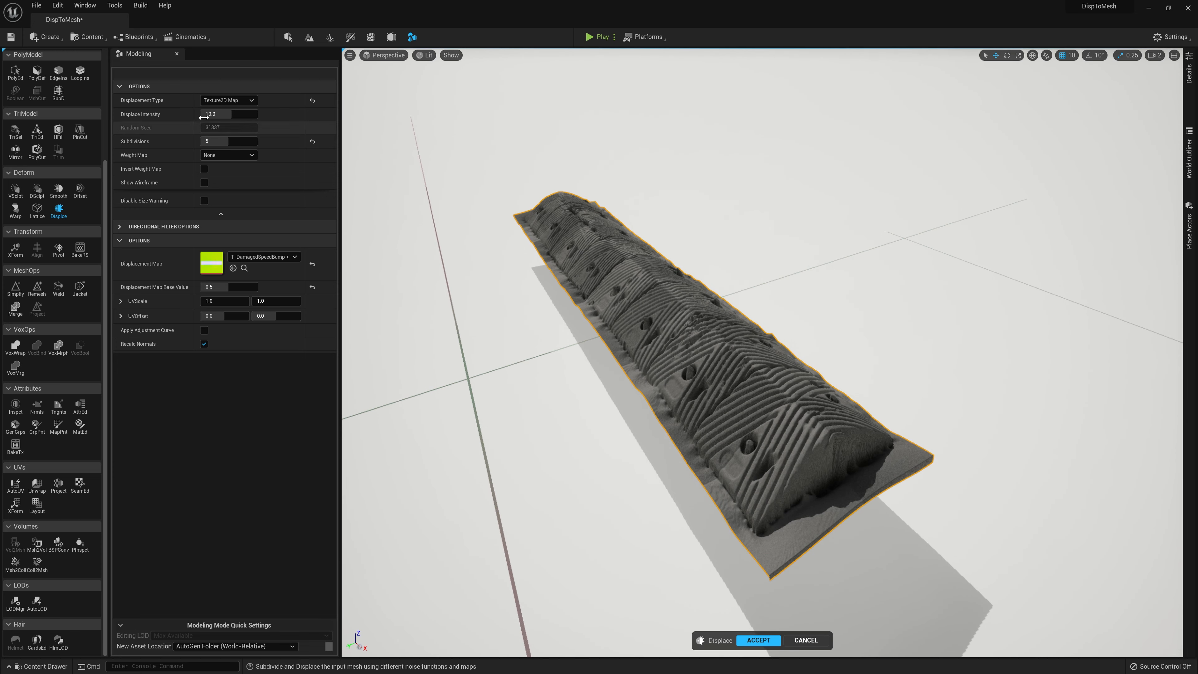
left_click(228, 110)
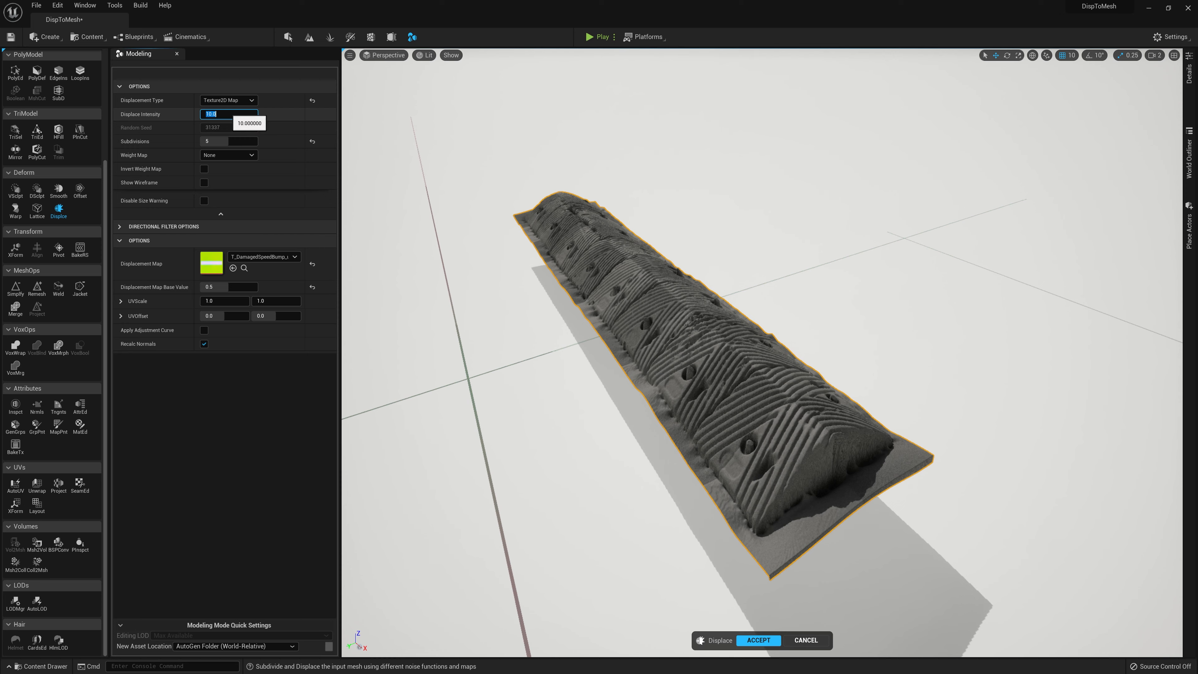
type("5")
key("Return")
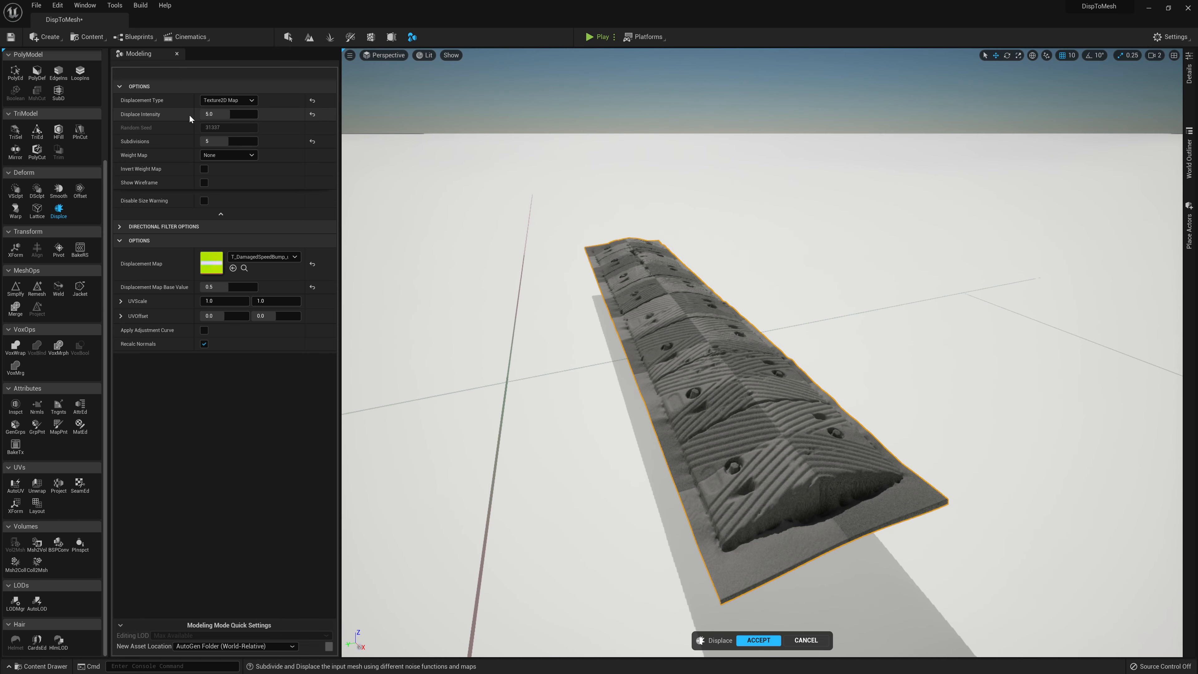
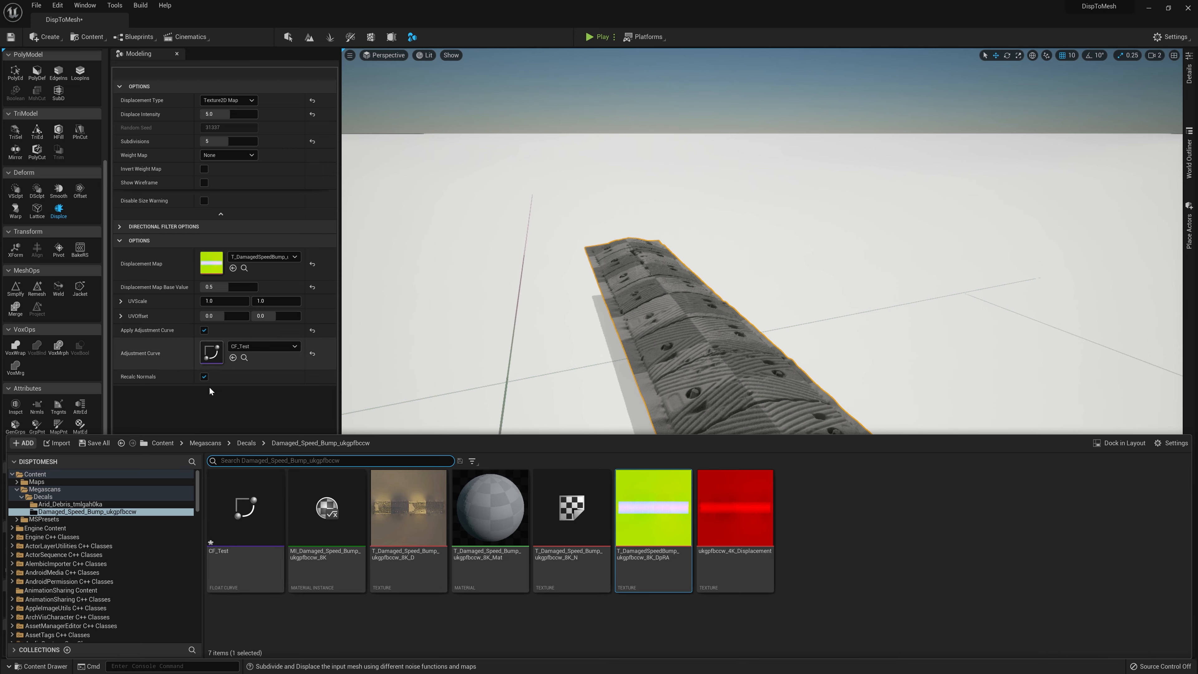
Step: Open the CF_Test curve and try its end key at values 0.8 and 0.35, returning it to 1.0
double_click(261, 530)
left_click_drag(996, 17, 892, 75)
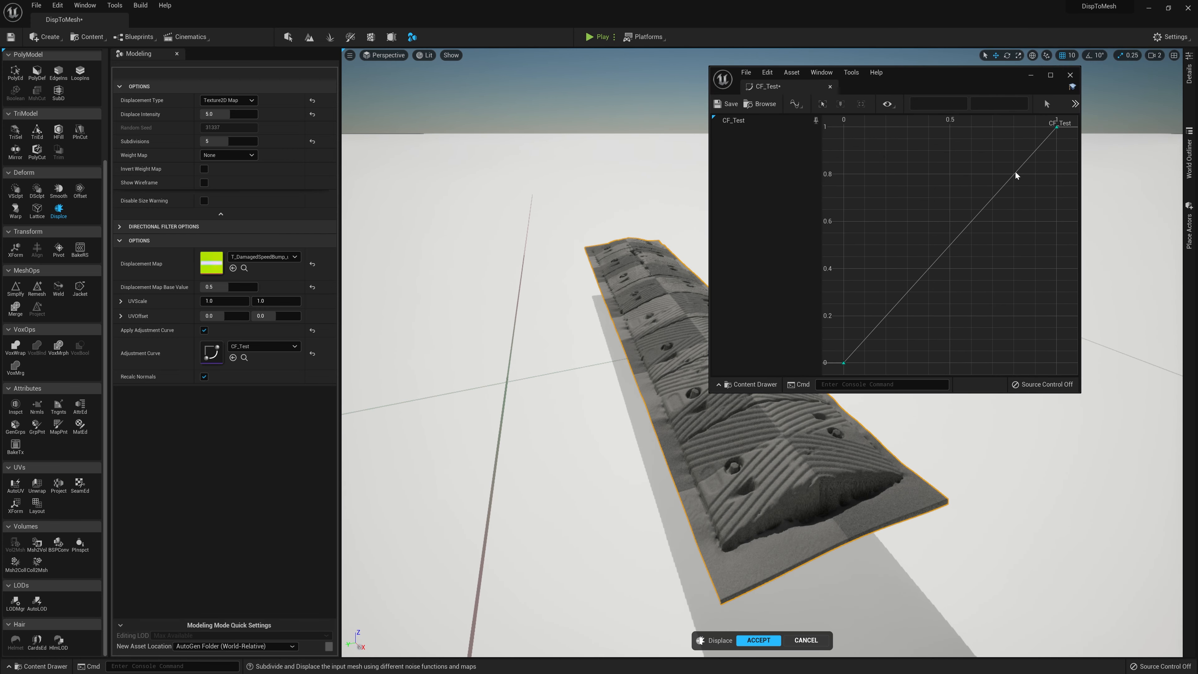
left_click(843, 363)
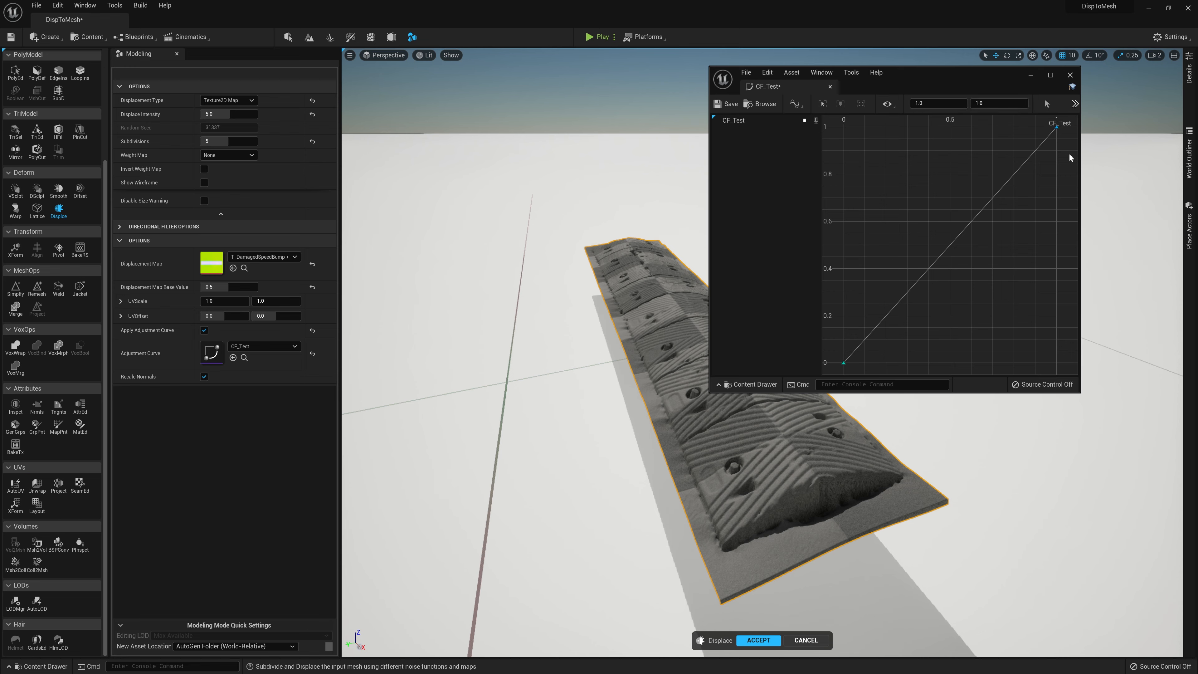
mouse_move(1054, 134)
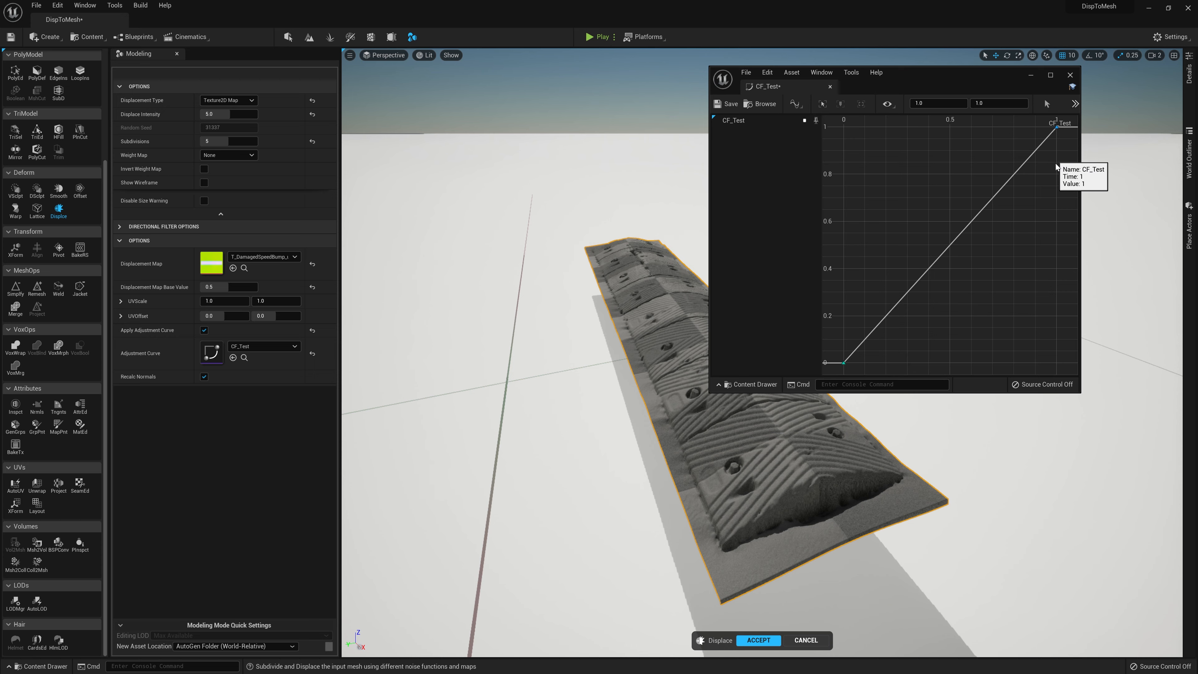
left_click_drag(1056, 127, 1056, 175)
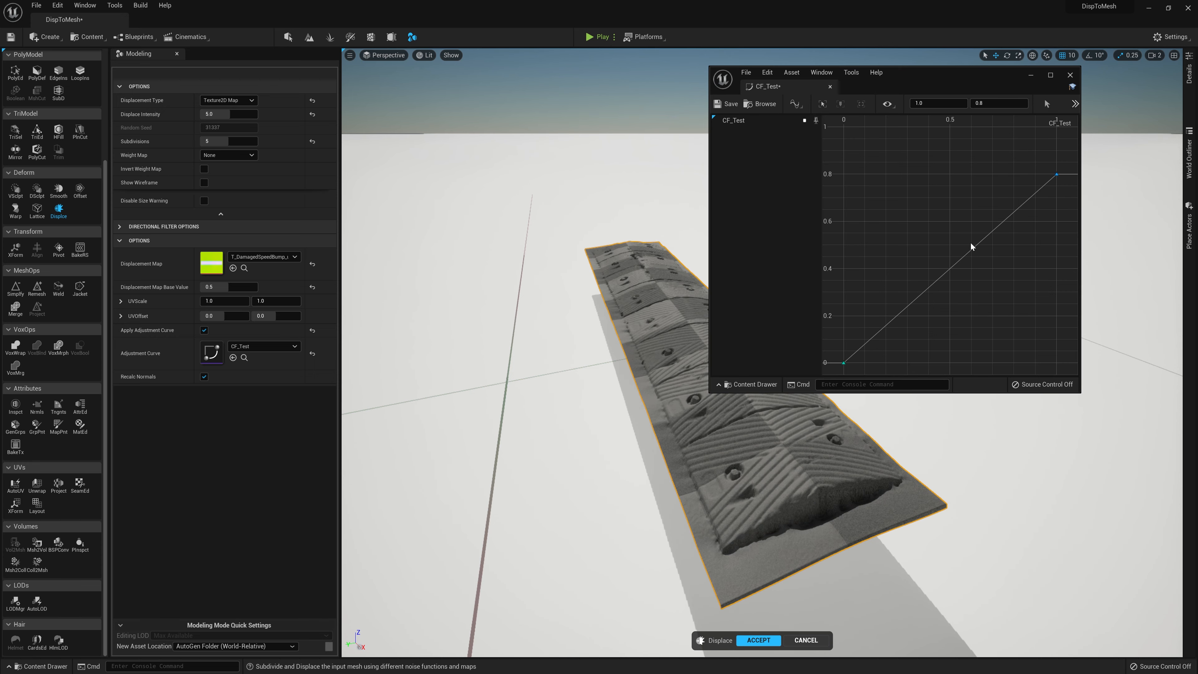
left_click_drag(1056, 174, 1055, 282)
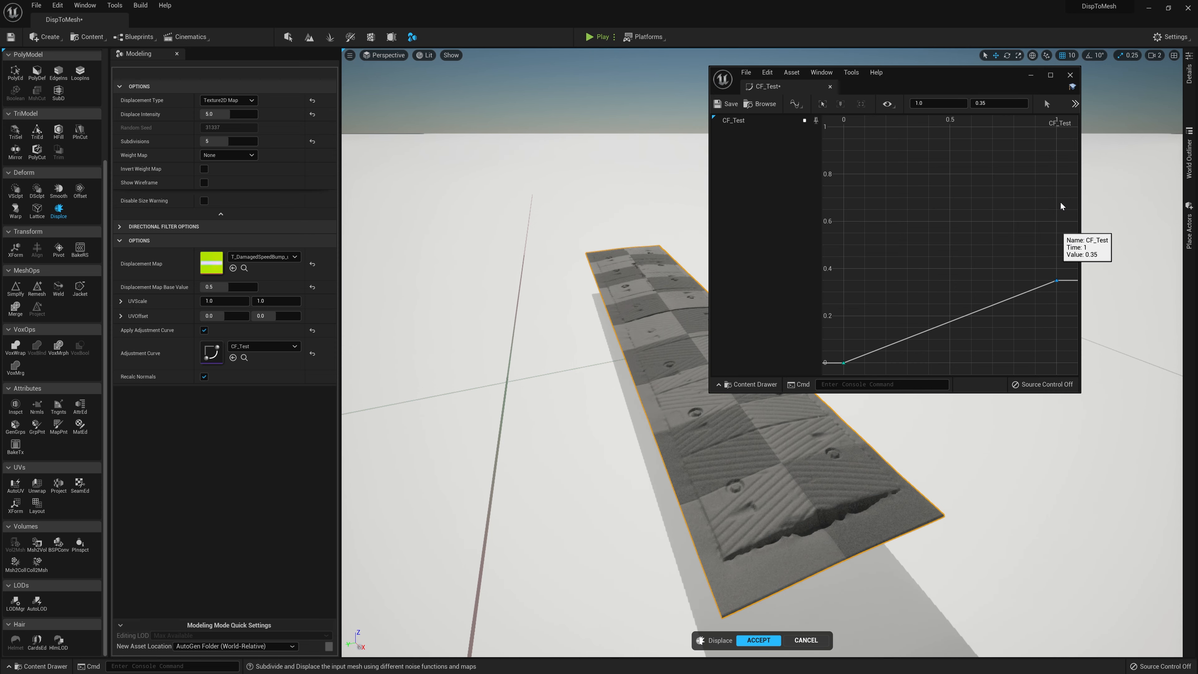
left_click_drag(1054, 142, 1059, 132)
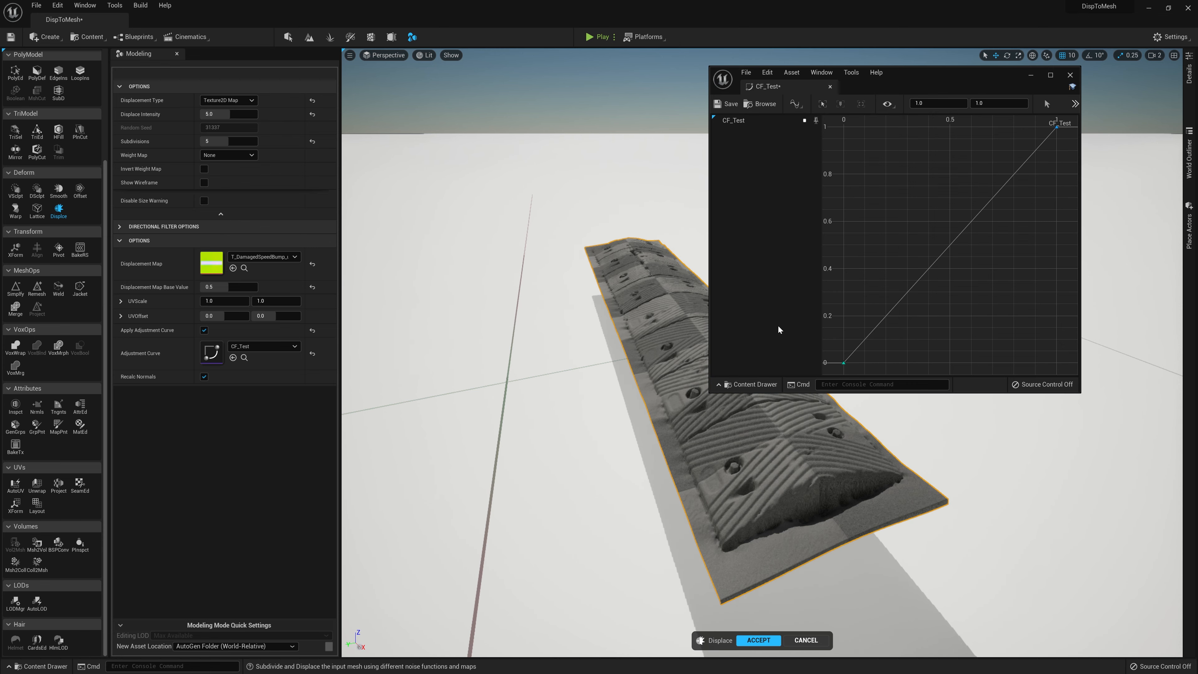
Step: Test Auto interpolation with a flattened tangent on the curve's start key, view the bump from the end, and return the key to Linear
left_click(843, 363)
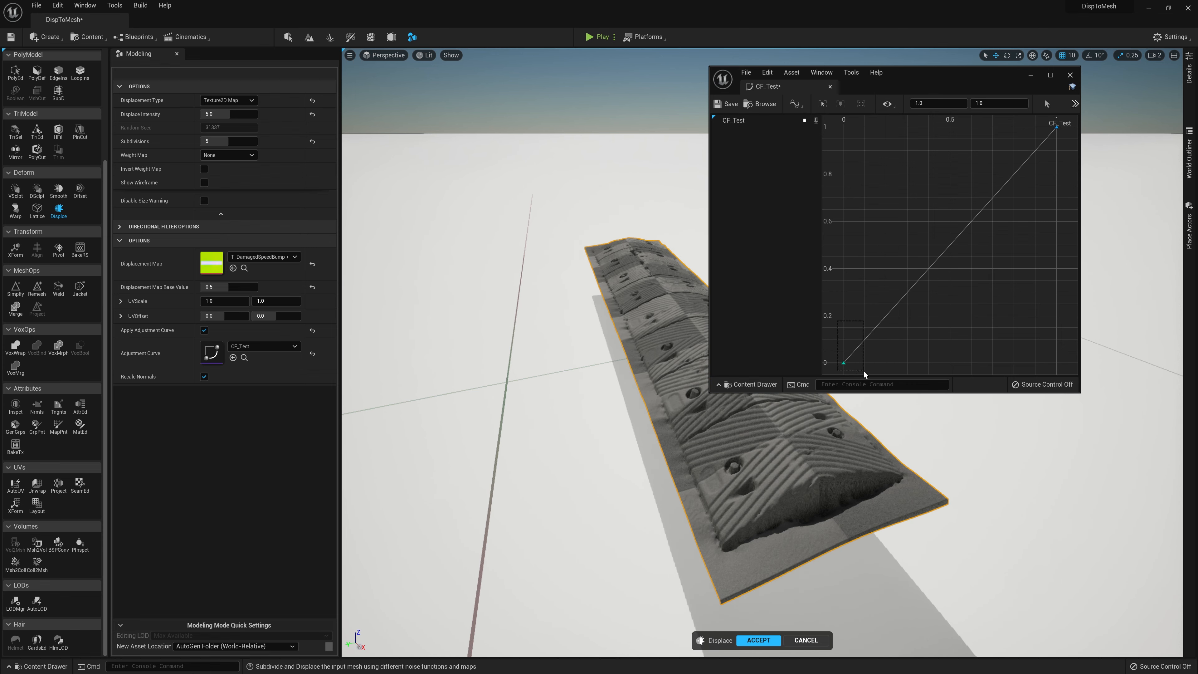
right_click(843, 362)
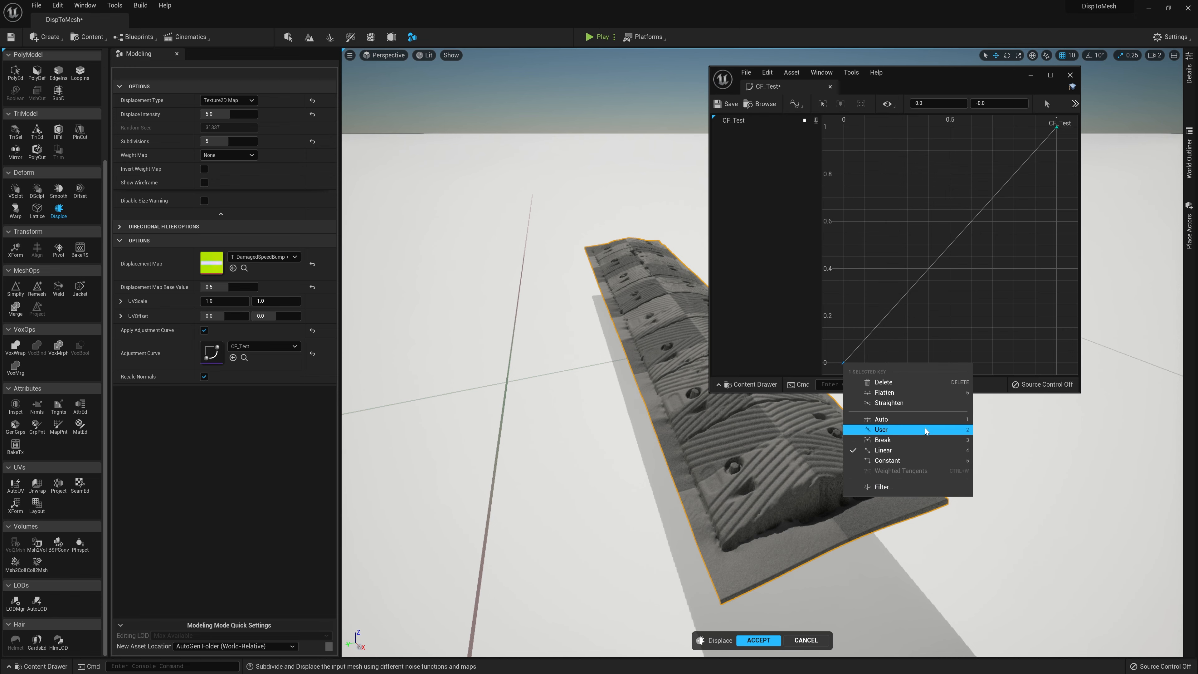
left_click(926, 419)
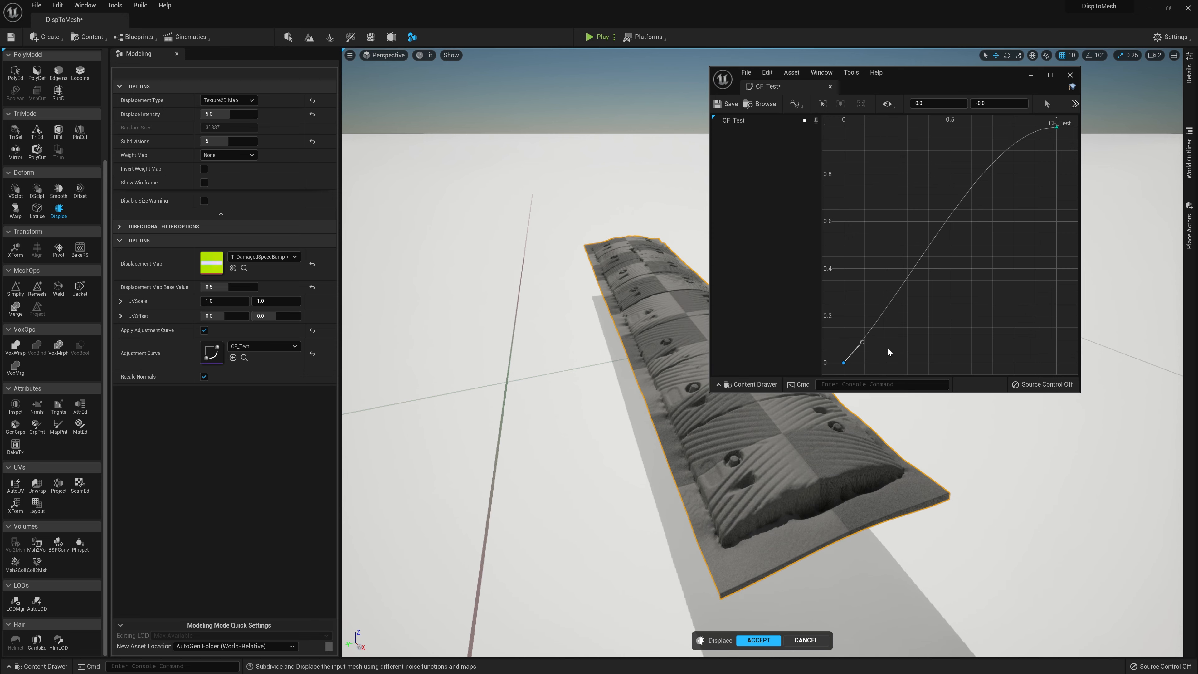
left_click_drag(862, 347, 875, 351)
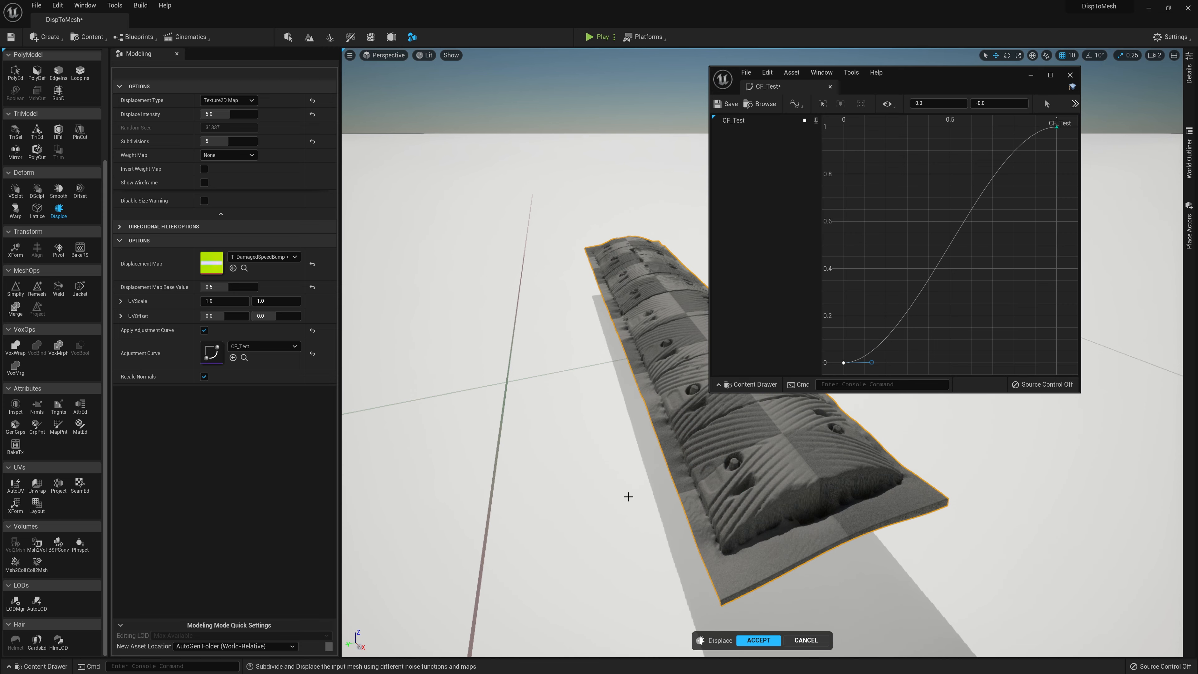
right_click_drag(912, 467, 885, 401)
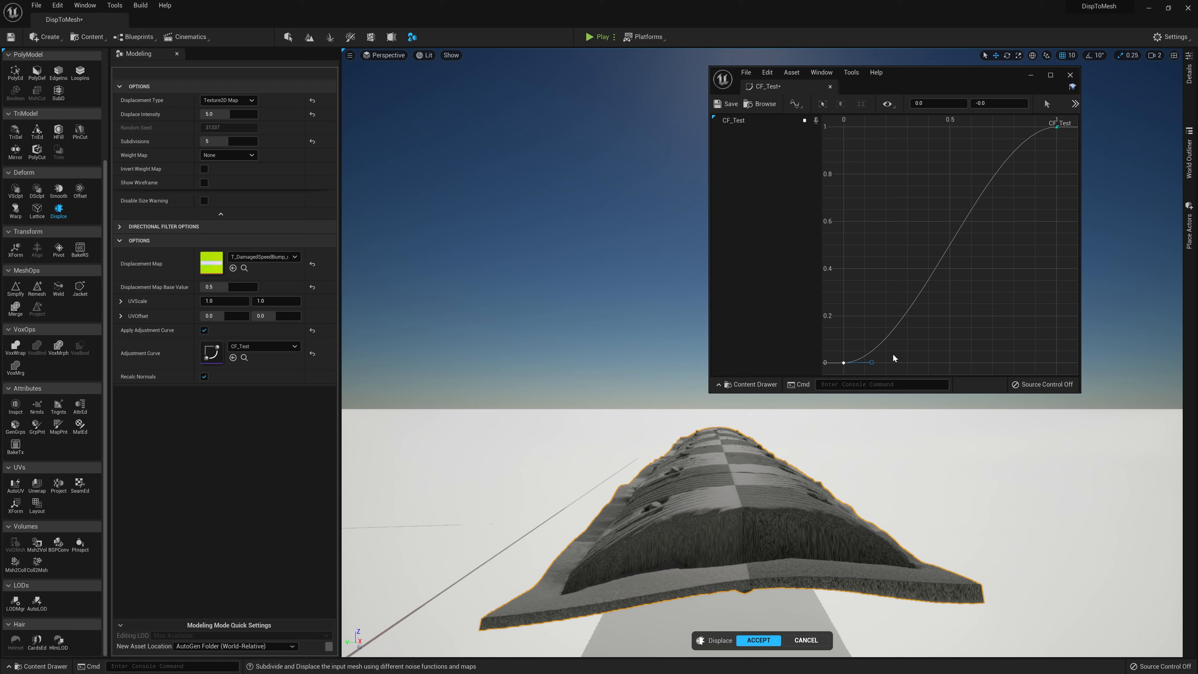
right_click(843, 363)
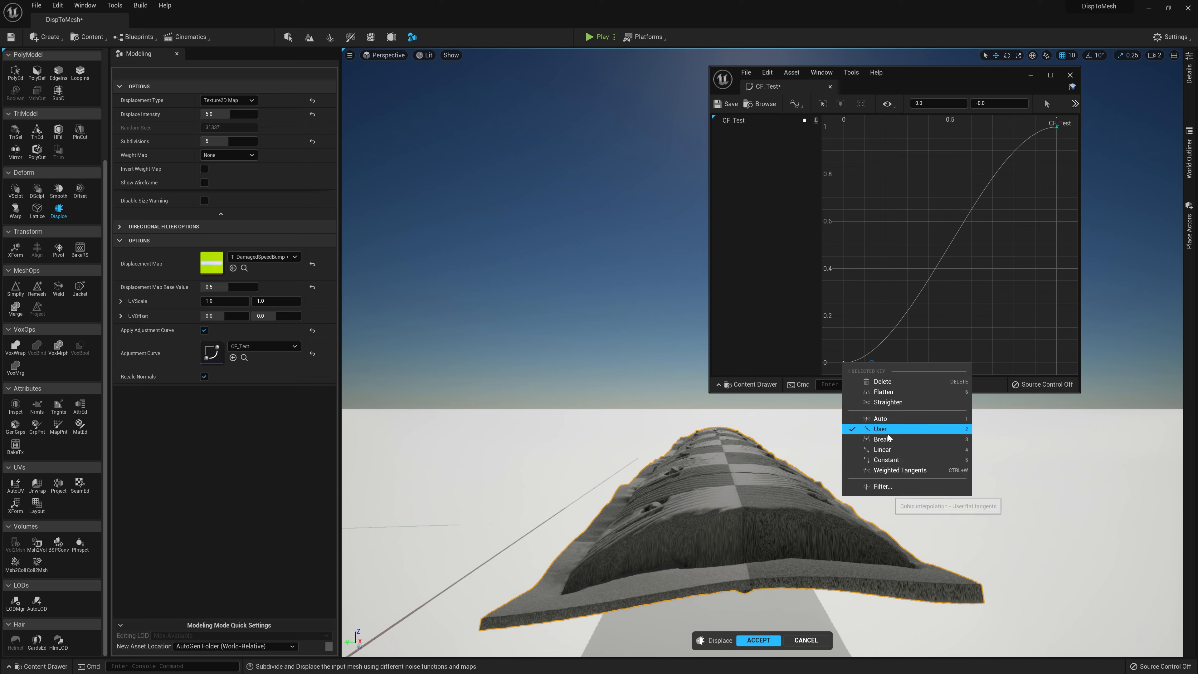
left_click(893, 449)
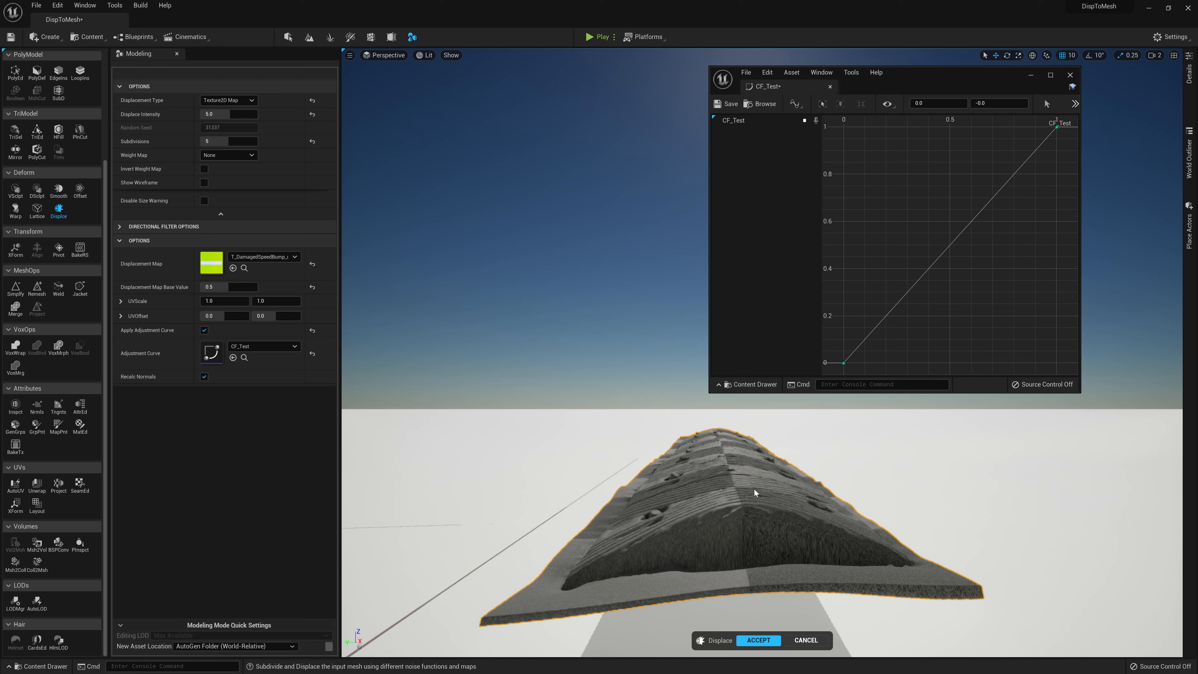
Step: Set the curve's start key to Auto interpolation and pull its tangent downward so the curve dips below zero
right_click(843, 363)
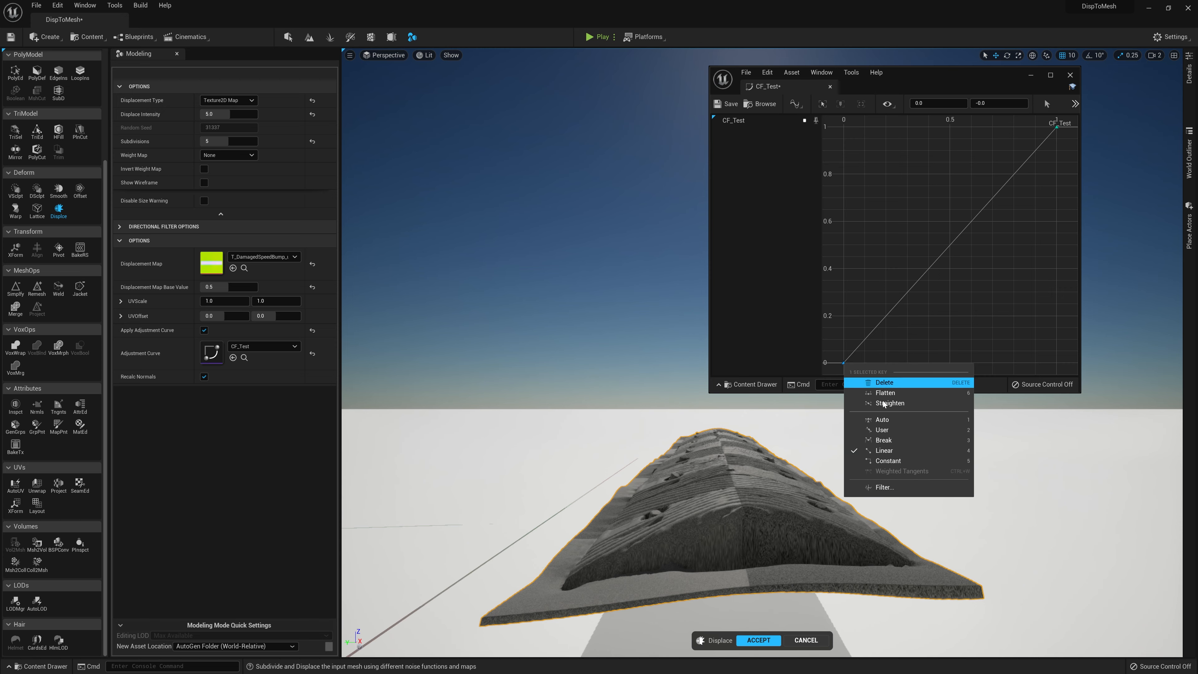
left_click(907, 419)
left_click_drag(863, 345, 886, 361)
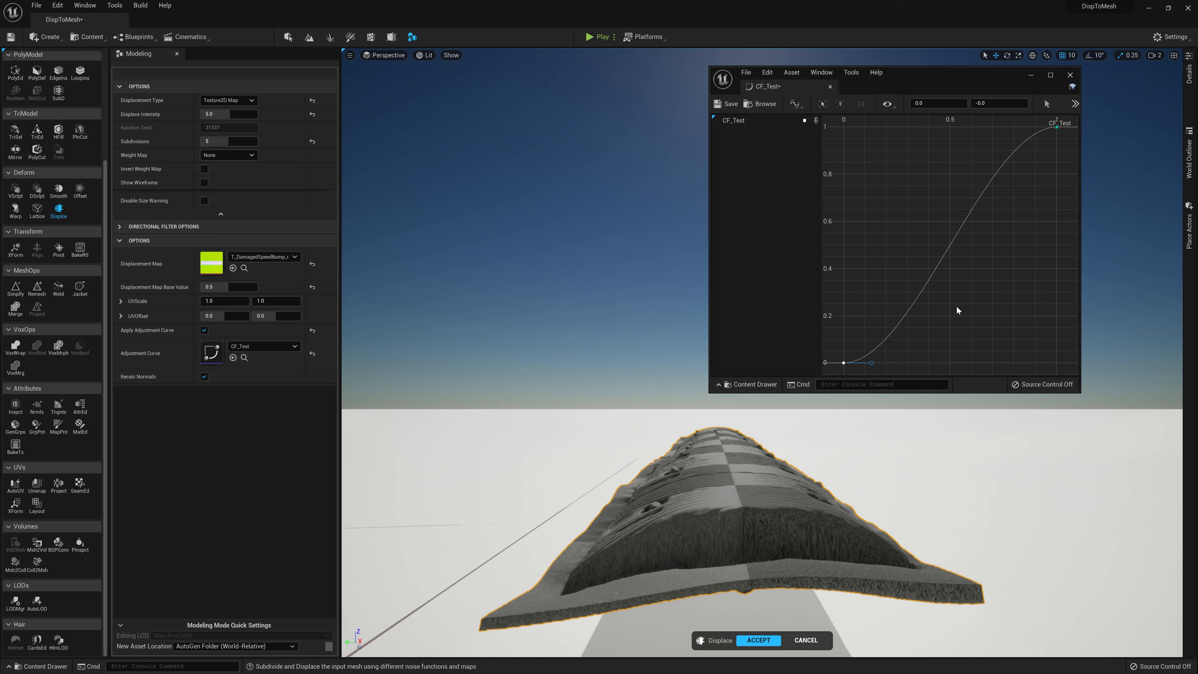
left_click_drag(871, 362, 861, 375)
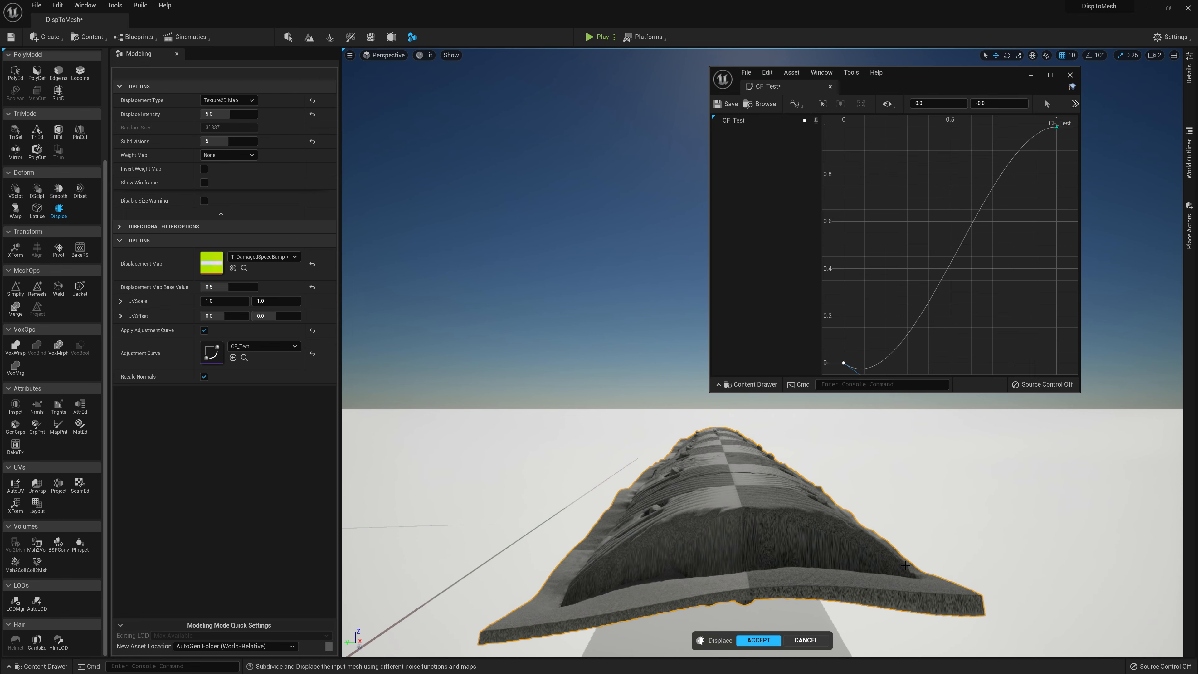
Step: Add a key to the CF_Test curve at time 0.7, value 0.1, inspect the bump, and undo a trial deletion of the key
right_click(965, 236)
left_click(989, 280)
left_click_drag(970, 221, 992, 339)
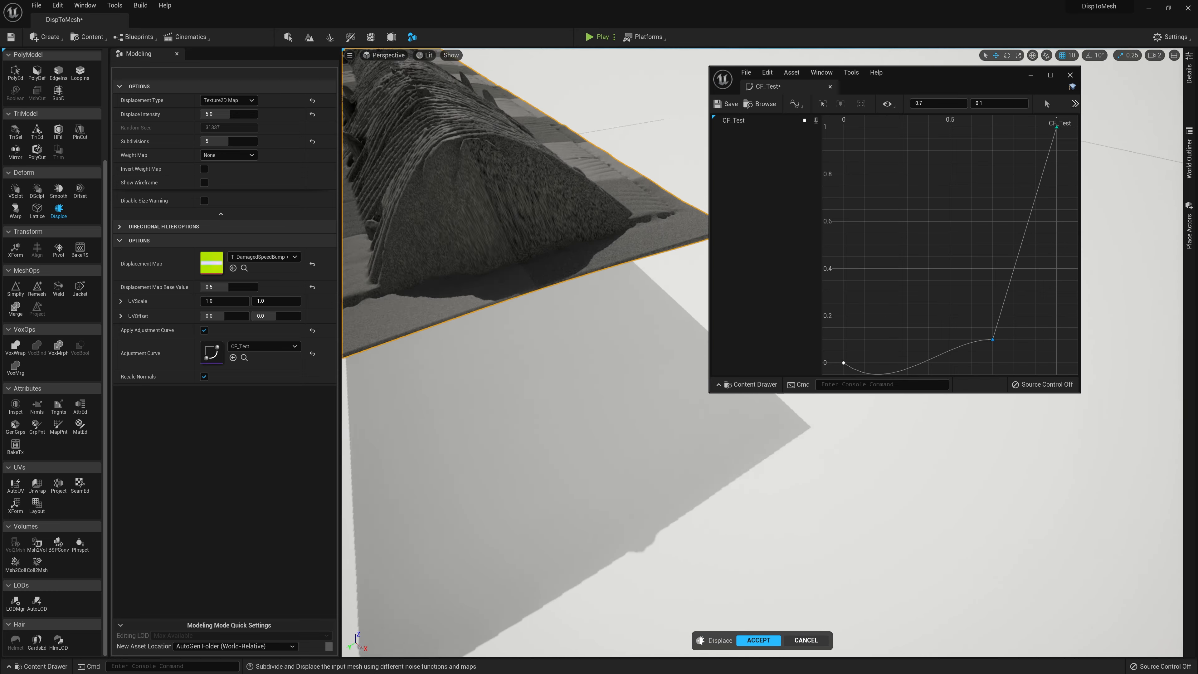
mouse_move(519, 330)
right_mouse_down()
mouse_move(590, 359)
mouse_move(589, 302)
mouse_move(528, 321)
mouse_move(519, 307)
right_mouse_up()
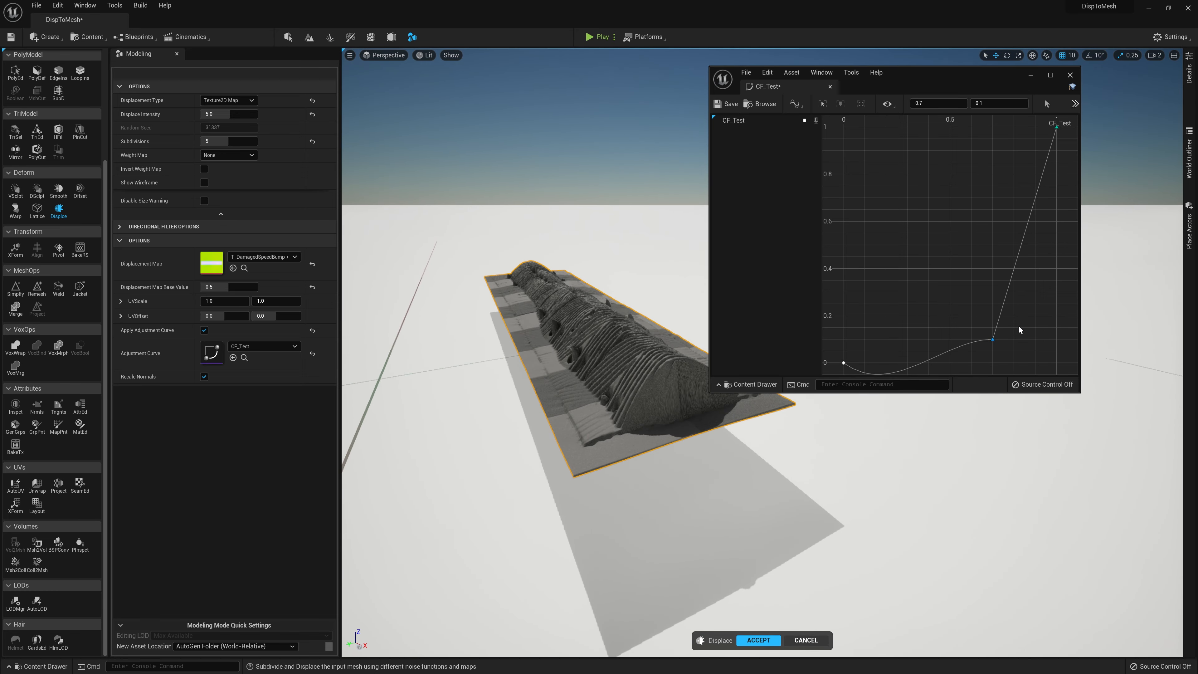
key("Delete")
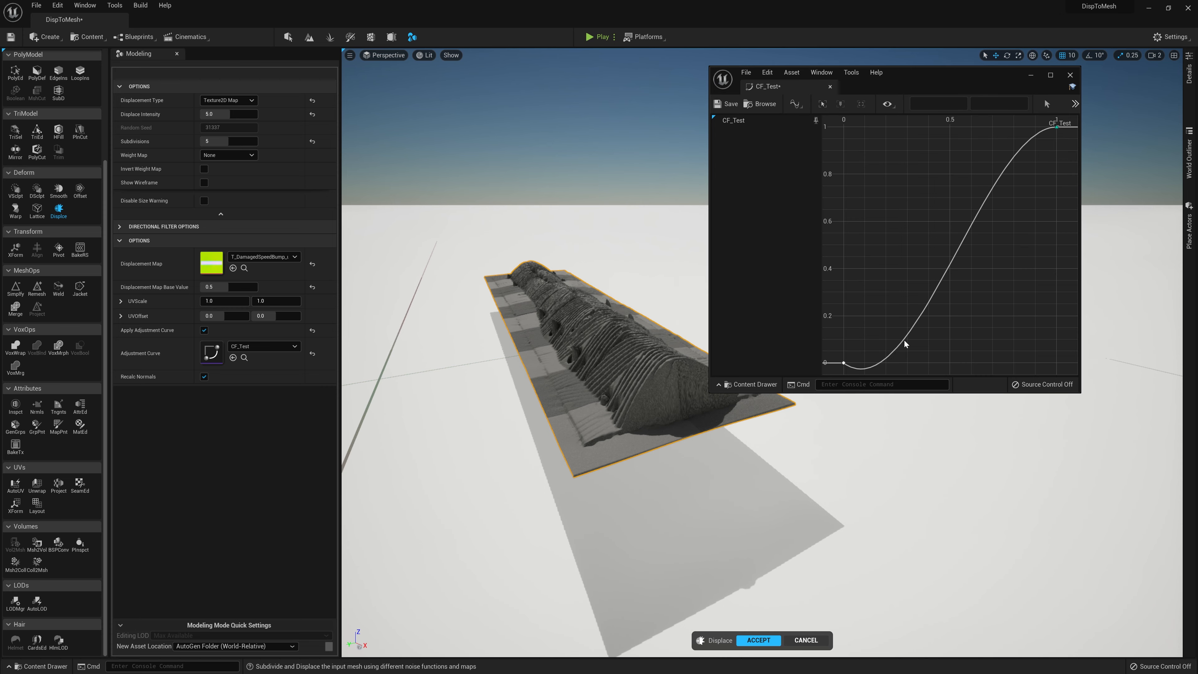
key("ctrl+z")
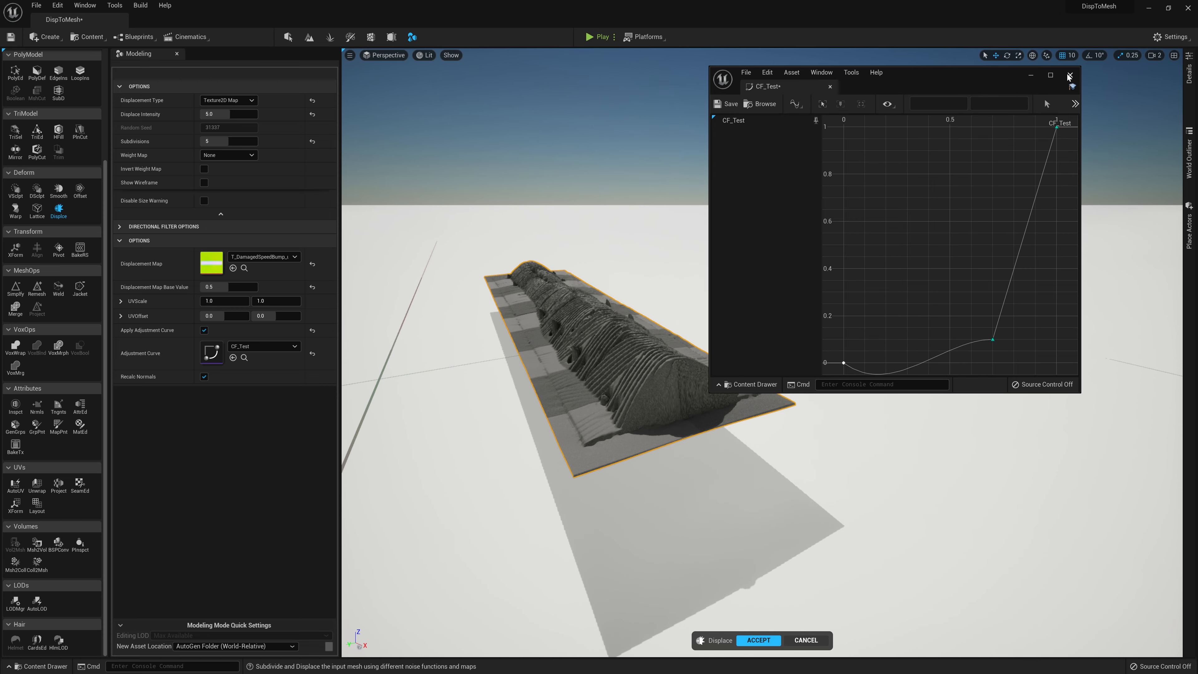
Step: Close the CF_Test curve editor and turn off Apply Adjustment Curve for the displacement
left_click(1070, 76)
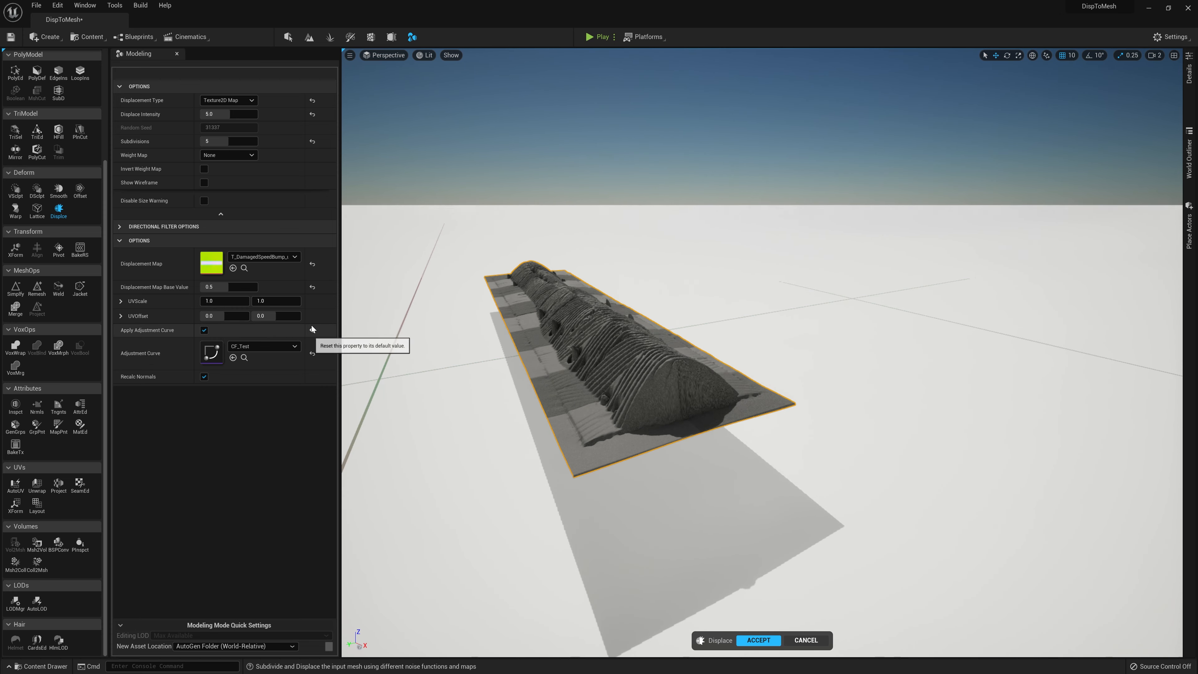
left_click(205, 330)
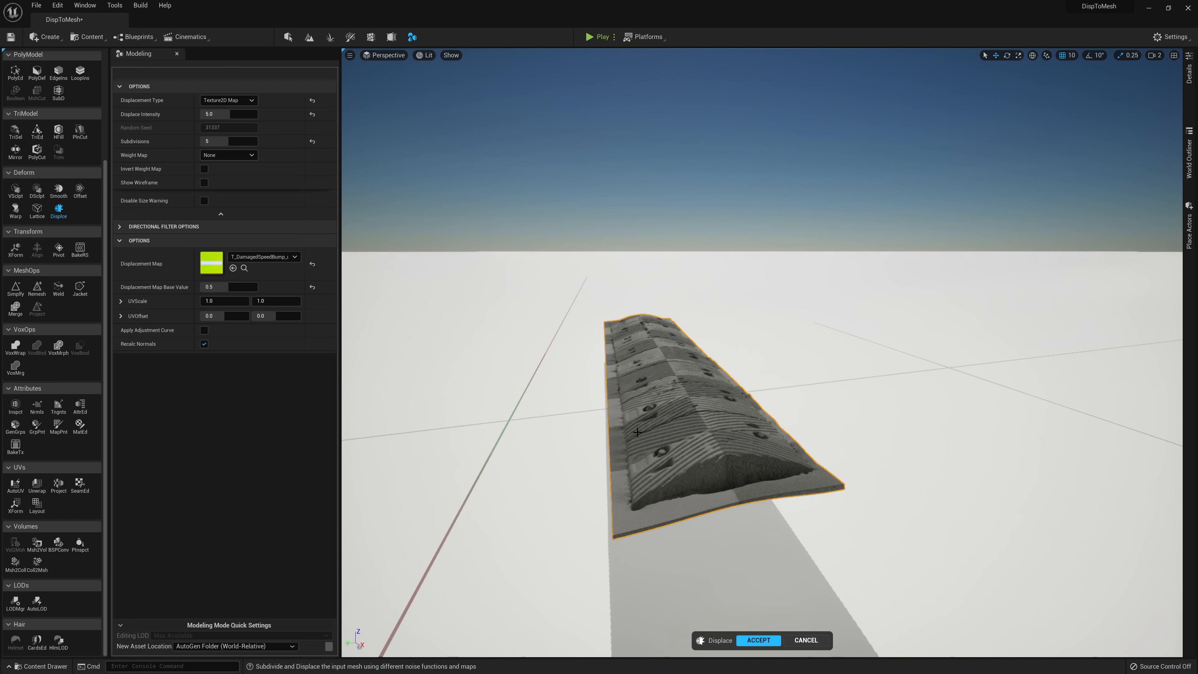
Step: Compare the strip's shading with Recalc Normals off from several angles, and turn the option back on
left_click(204, 344)
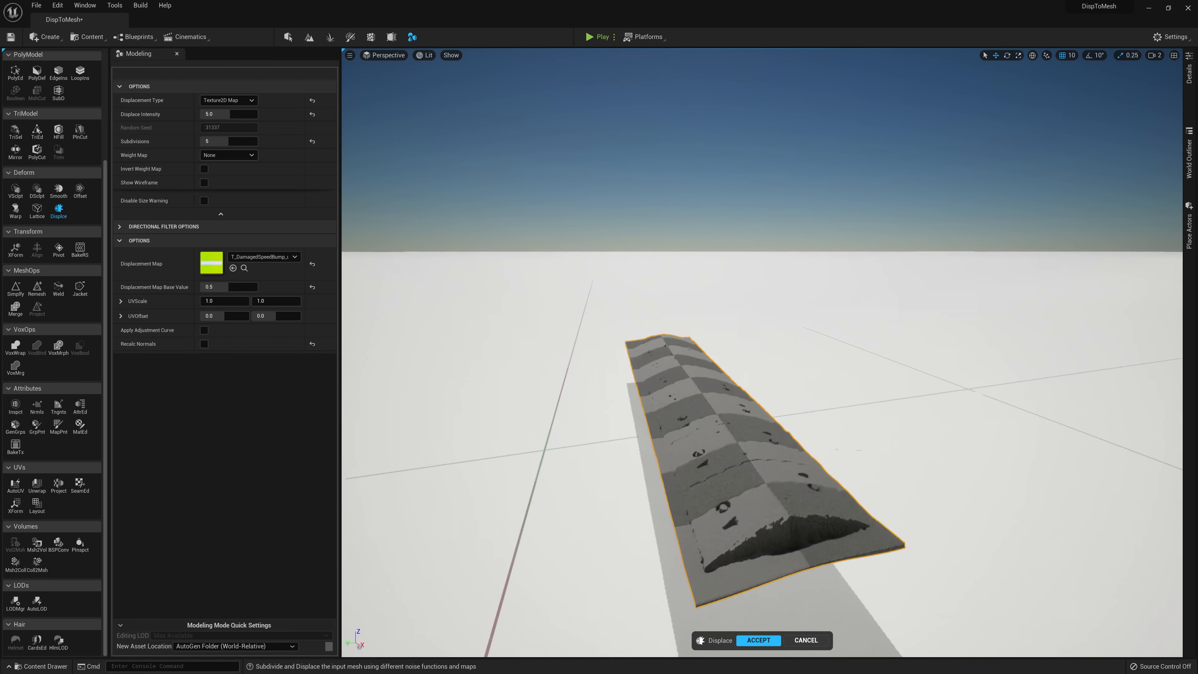
mouse_move(558, 468)
left_mouse_down("alt")
mouse_move(612, 439)
mouse_move(557, 468)
left_mouse_up("alt")
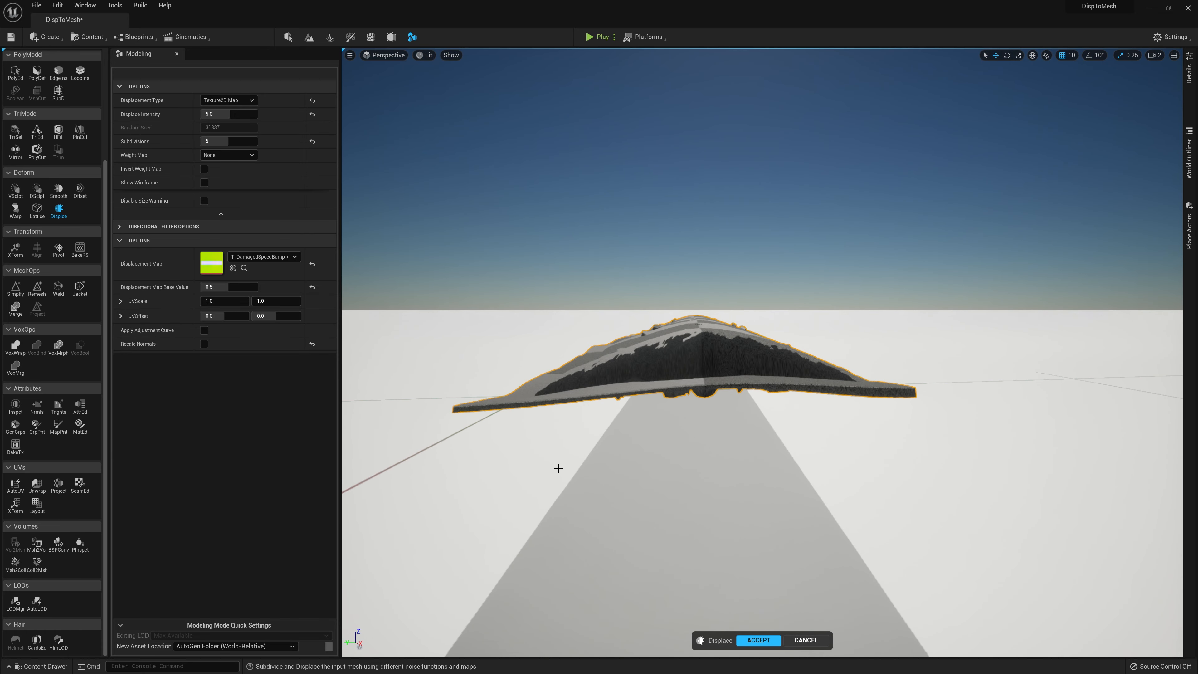
left_click_drag(718, 387, 735, 458, "alt")
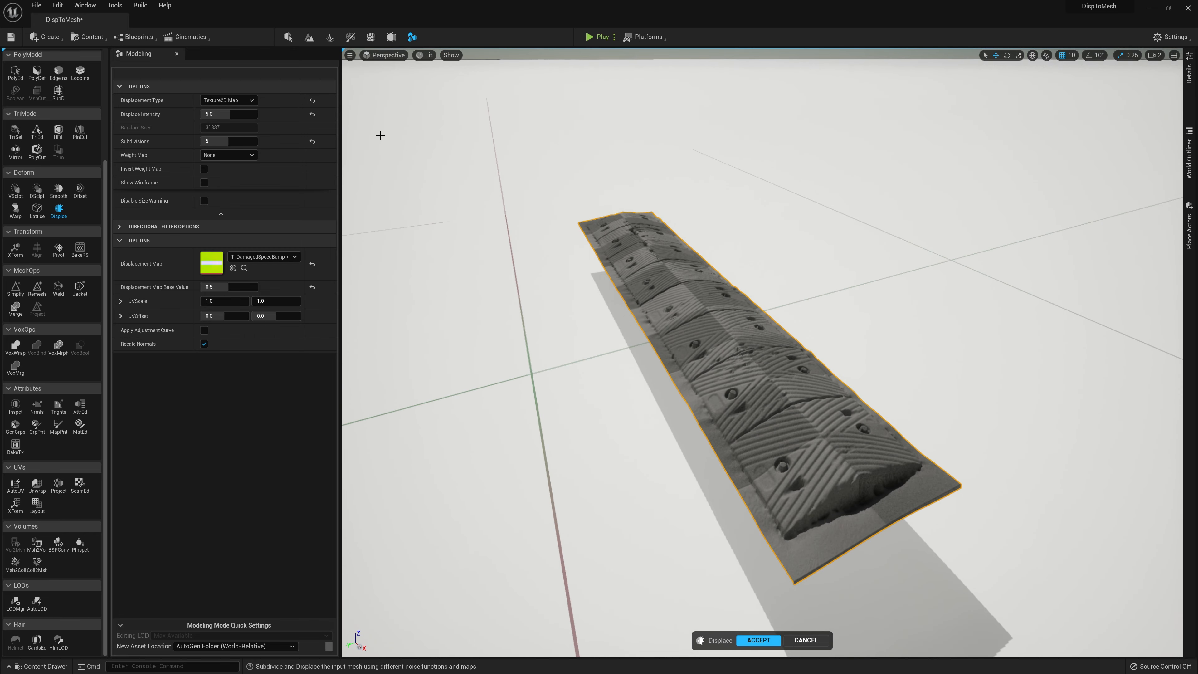
Step: Examine the displaced strip's detail up close and raise its Displace subdivisions to 6
middle_click_drag(685, 189, 699, 195)
right_click_drag(698, 195, 714, 217)
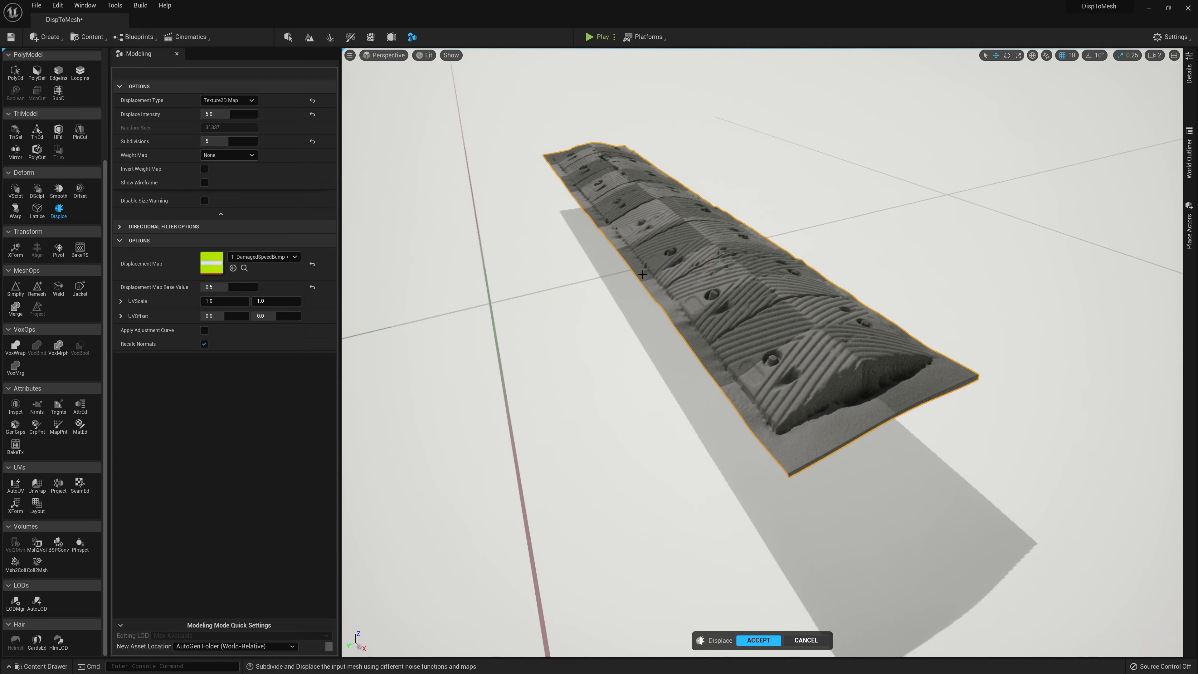
right_click_drag(662, 274, 643, 258)
key("w")
scroll(681, 420, "down", 3)
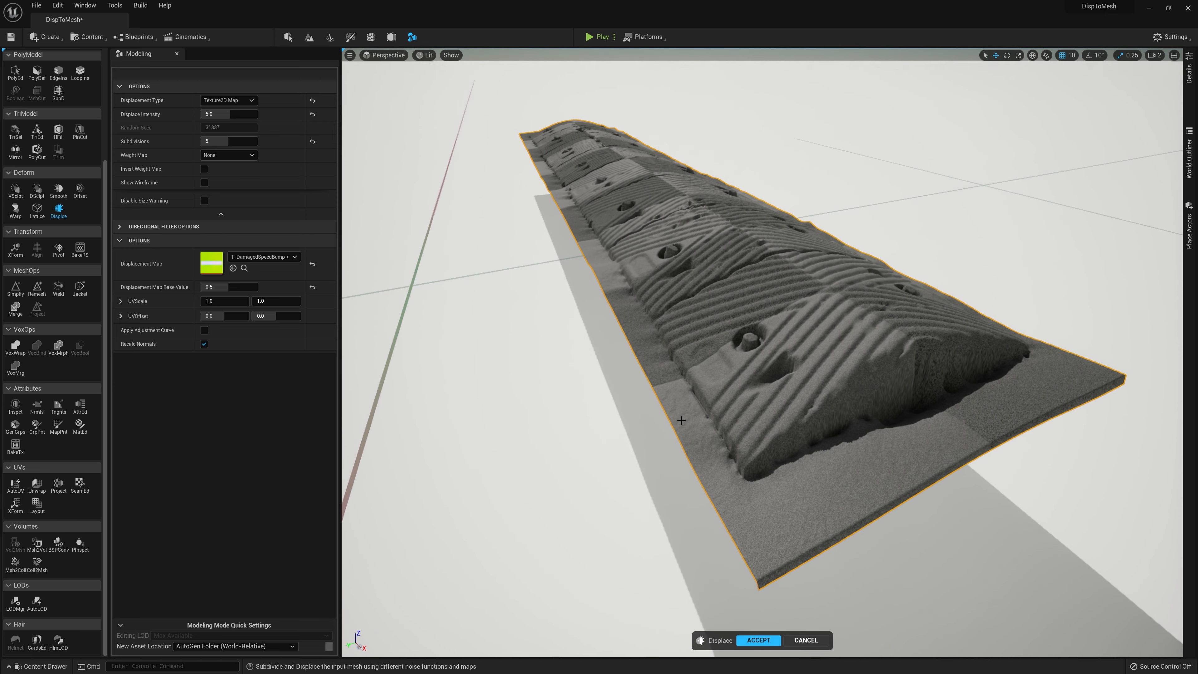
left_click(216, 142)
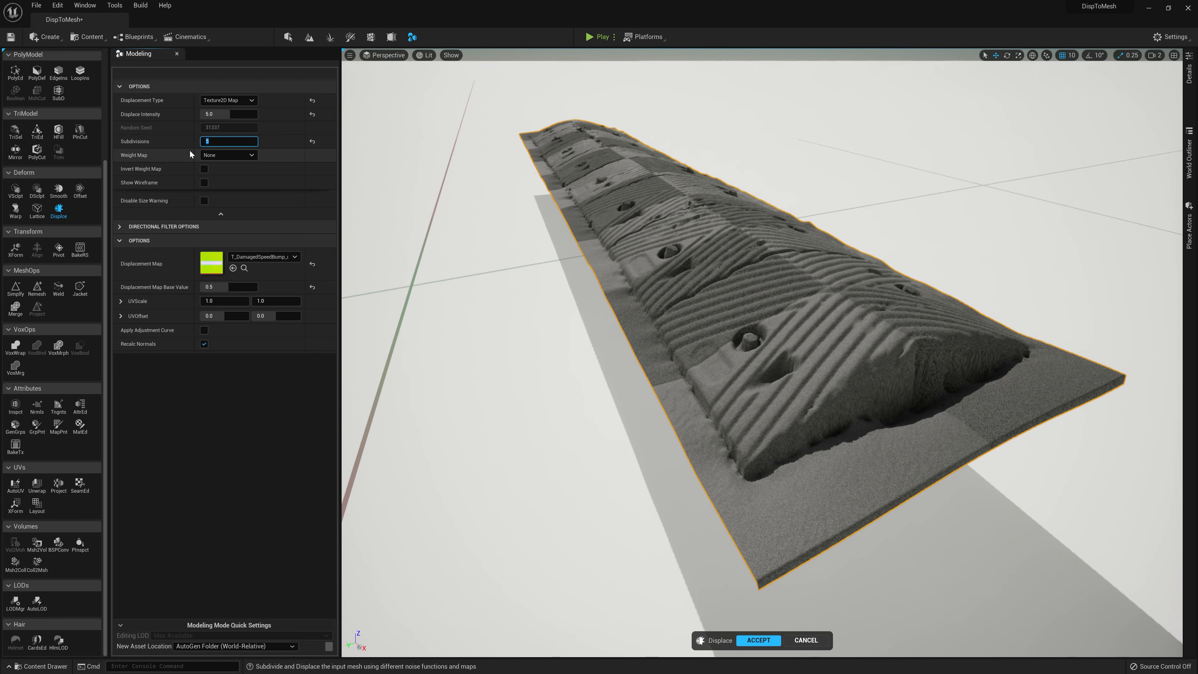
type("6")
key("Return")
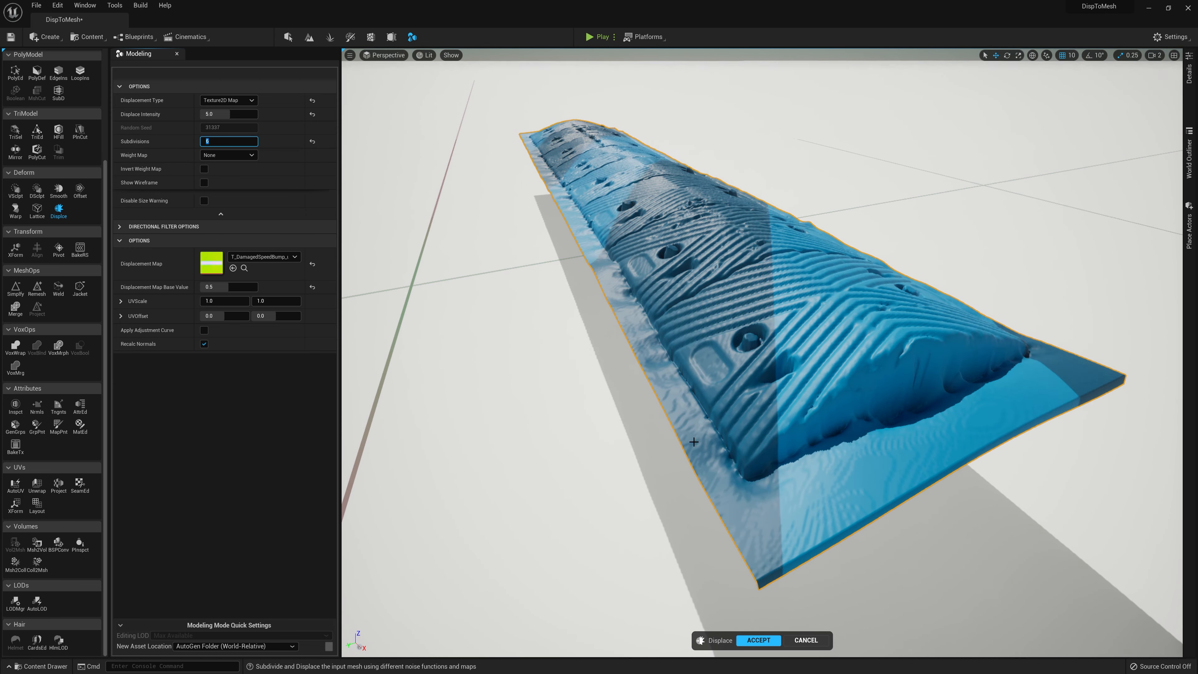
Step: Examine the red channel of the speed bump displacement texture at 50% zoom and compare it with the displaced strip's surface
left_click_drag(714, 448, 706, 432, "alt")
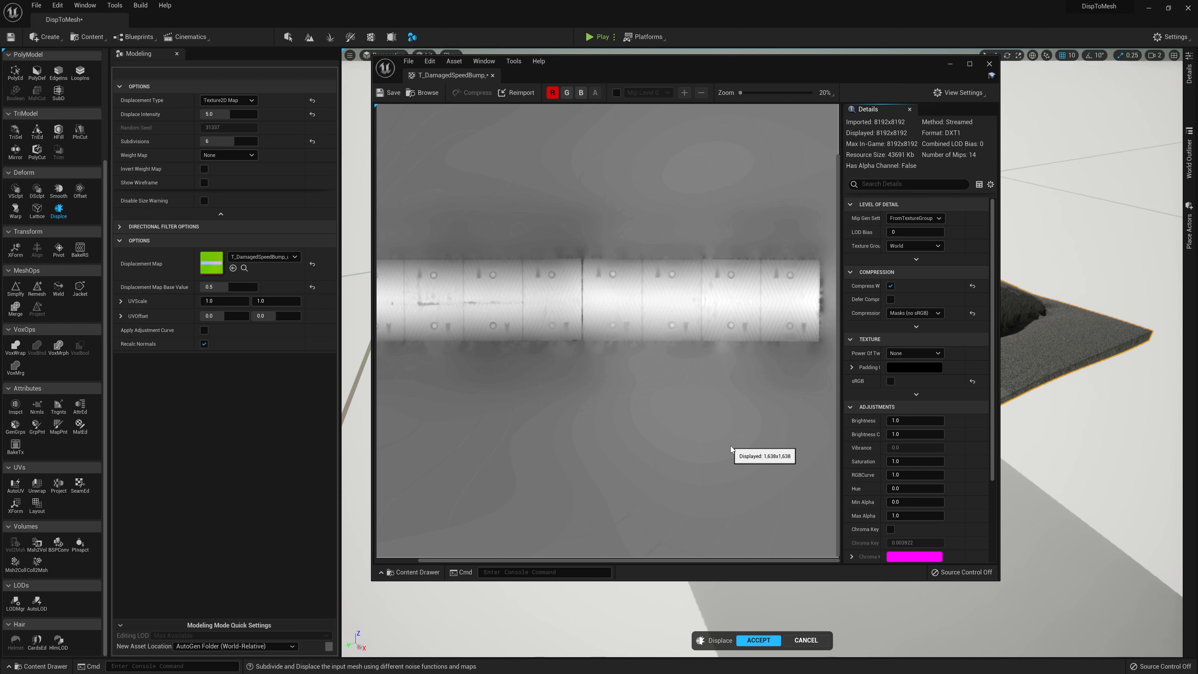
scroll(730, 448, "up", 3)
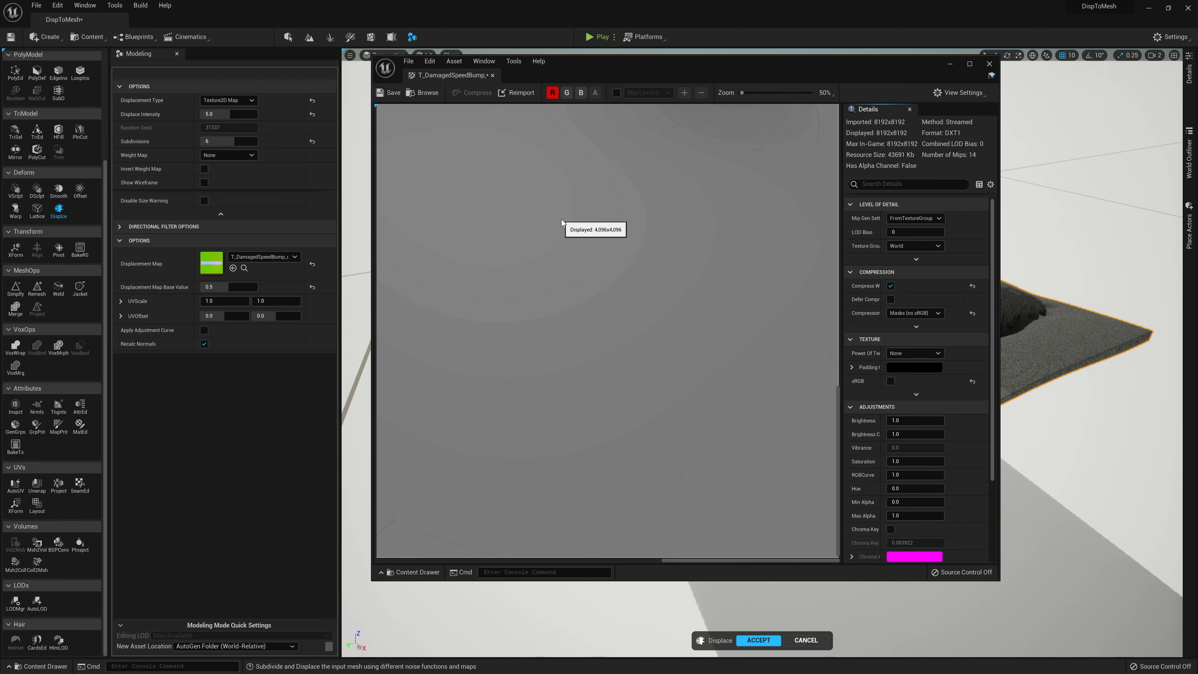
left_click_drag(707, 66, 386, 64)
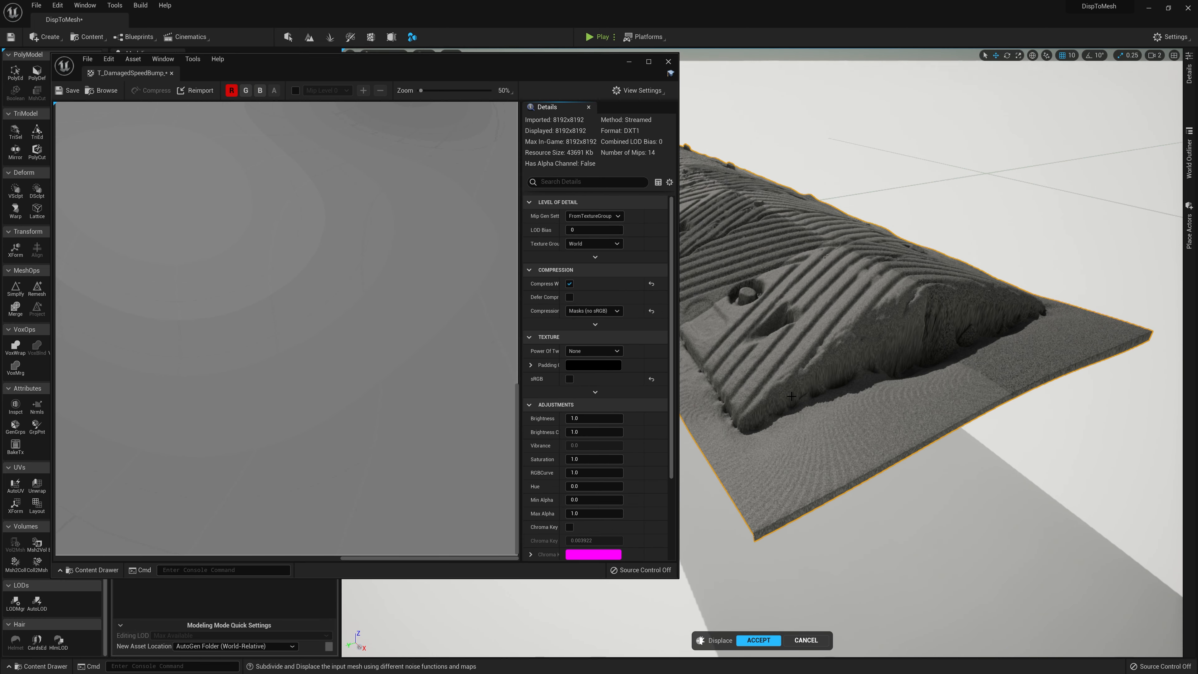
right_click_drag(792, 396, 755, 370)
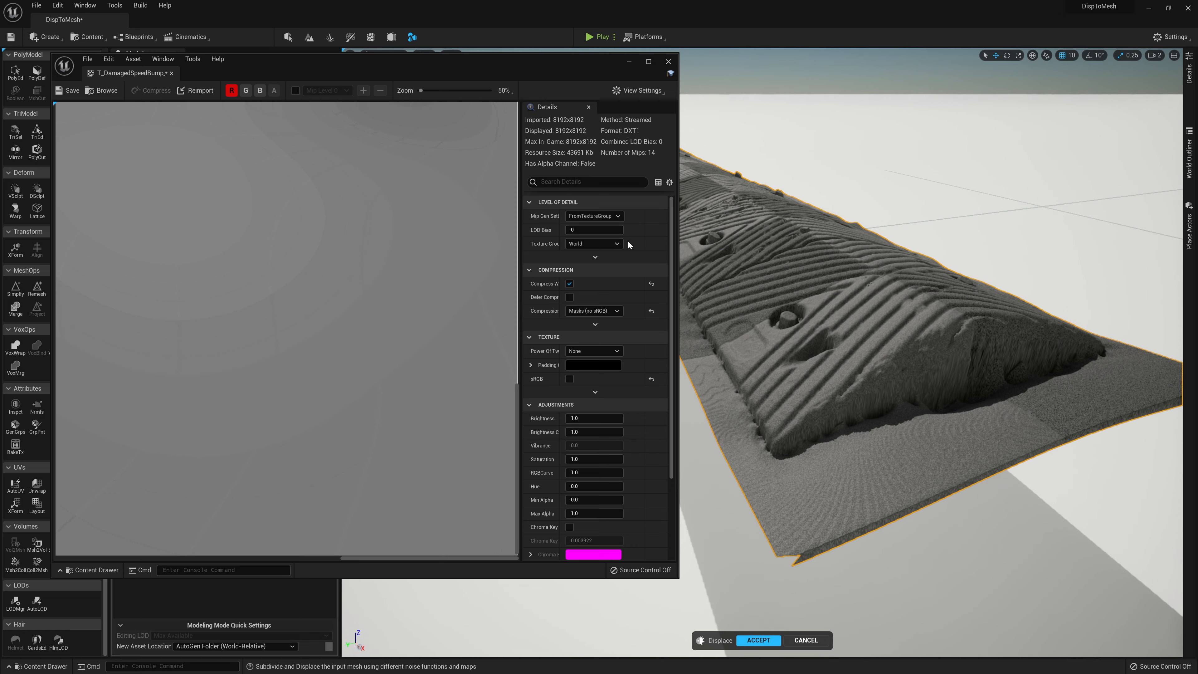
right_click_drag(966, 426, 946, 423)
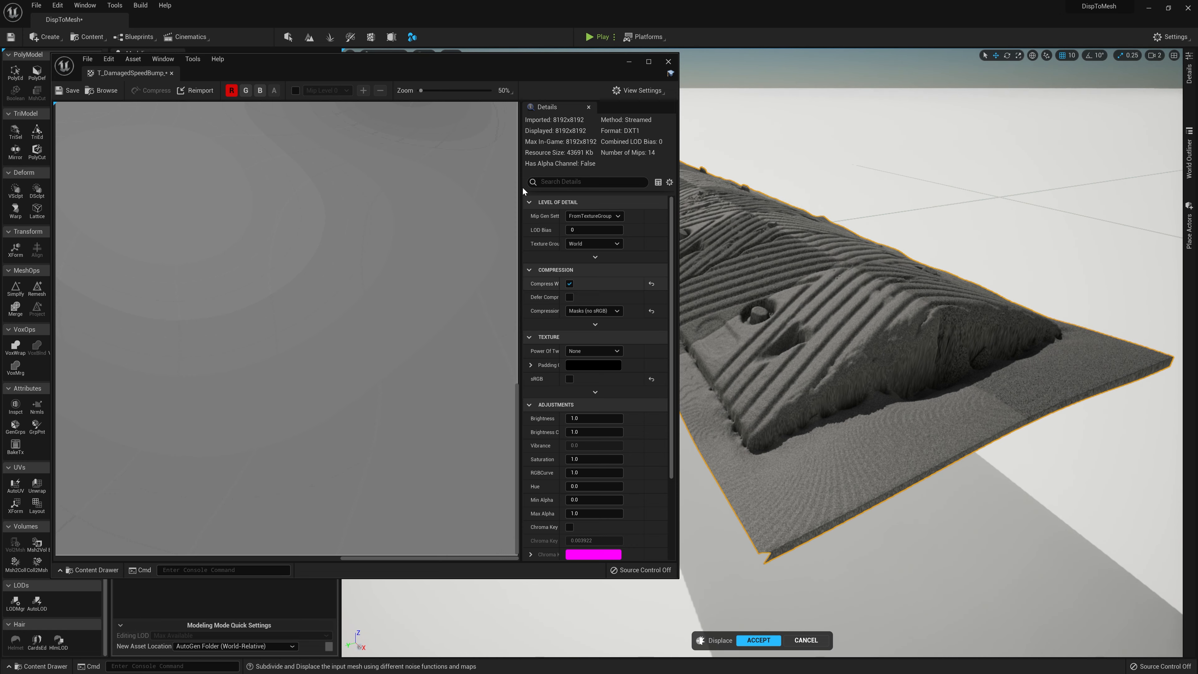
left_click_drag(475, 65, 451, 46)
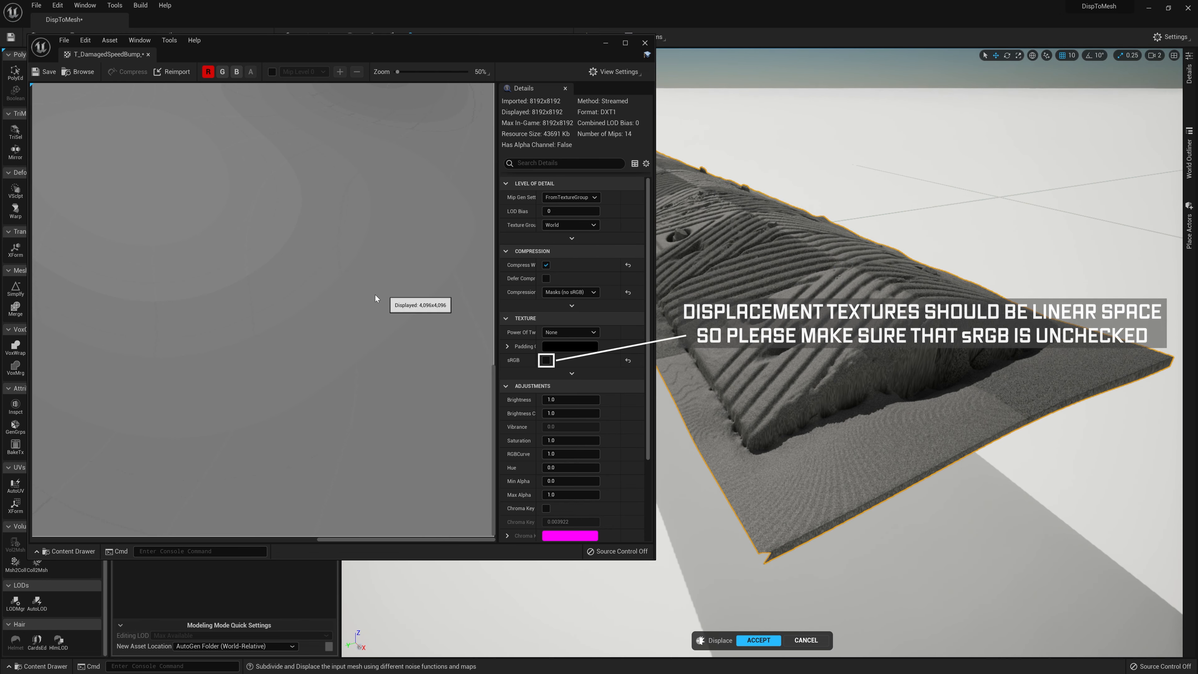
Step: Try the Grayscale (R8, RGB8 sRGB) compression setting on the displacement texture
scroll(392, 264, "down", 1)
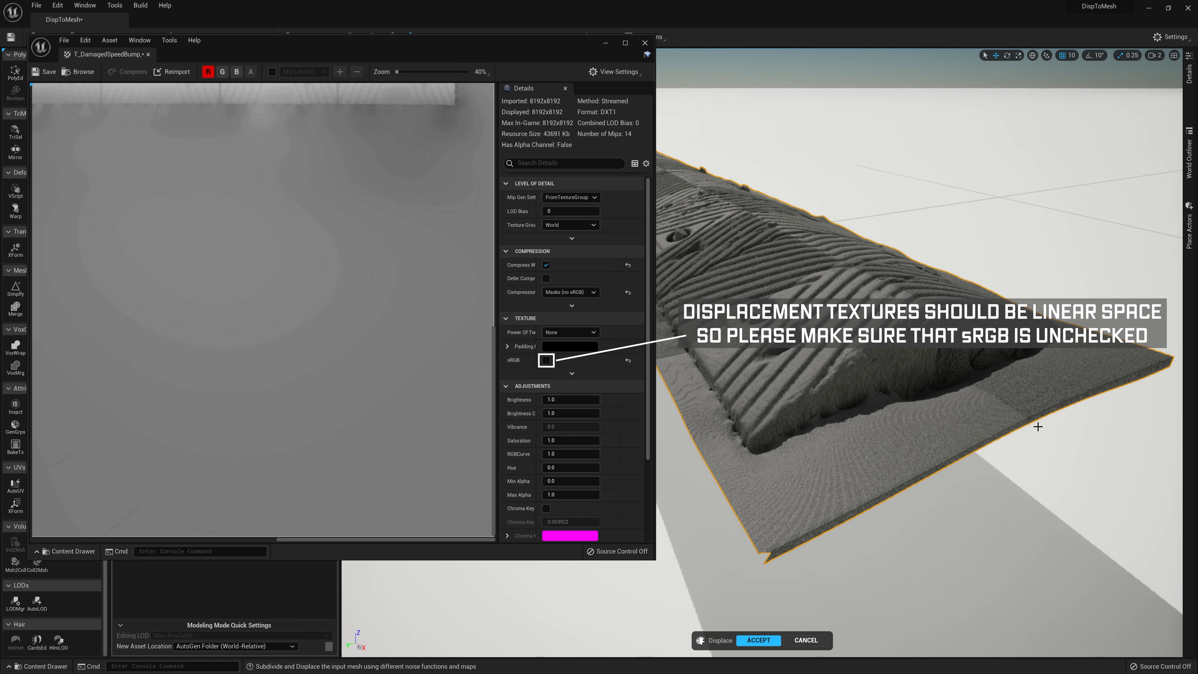
left_click(571, 290)
left_click(575, 328)
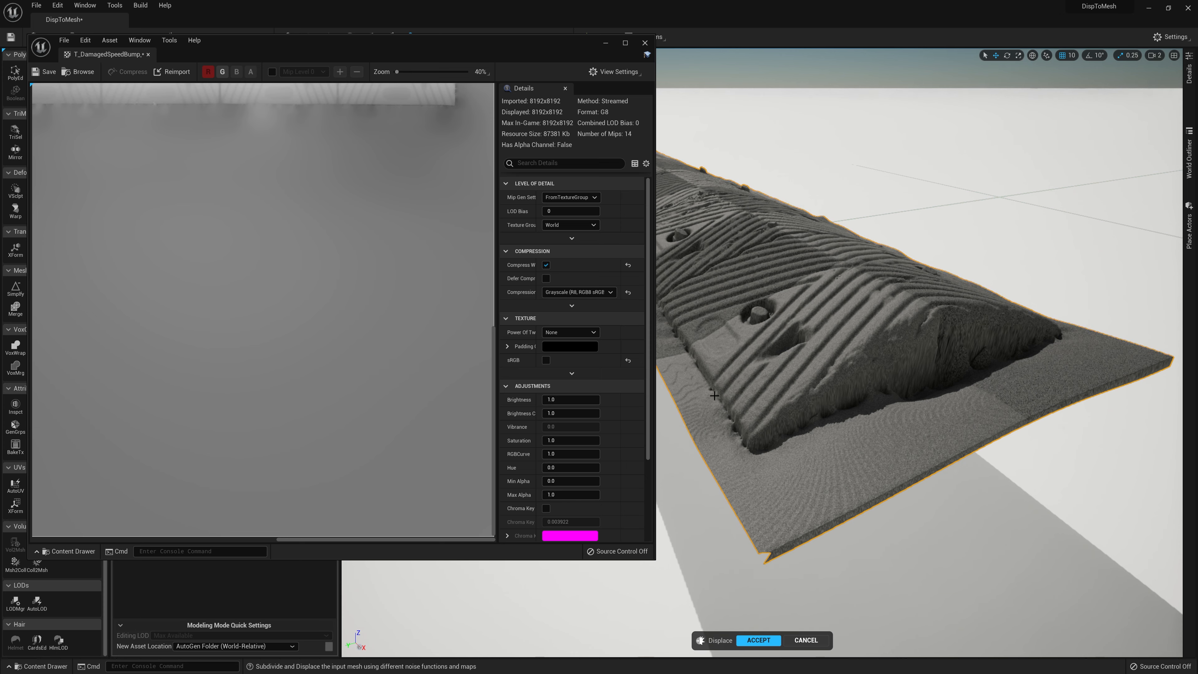
Step: Set the displacement texture's compression to HDR (RGB, no sRGB) and make its window narrower to uncover the strip
left_click(578, 292)
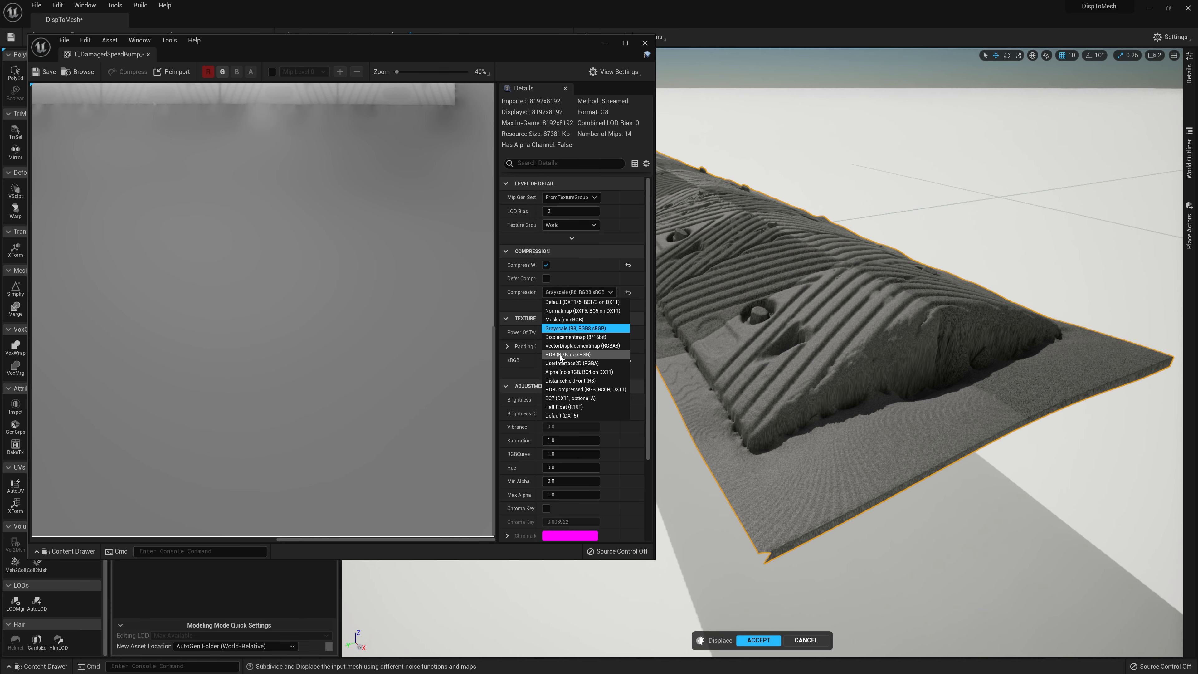
left_click(562, 354)
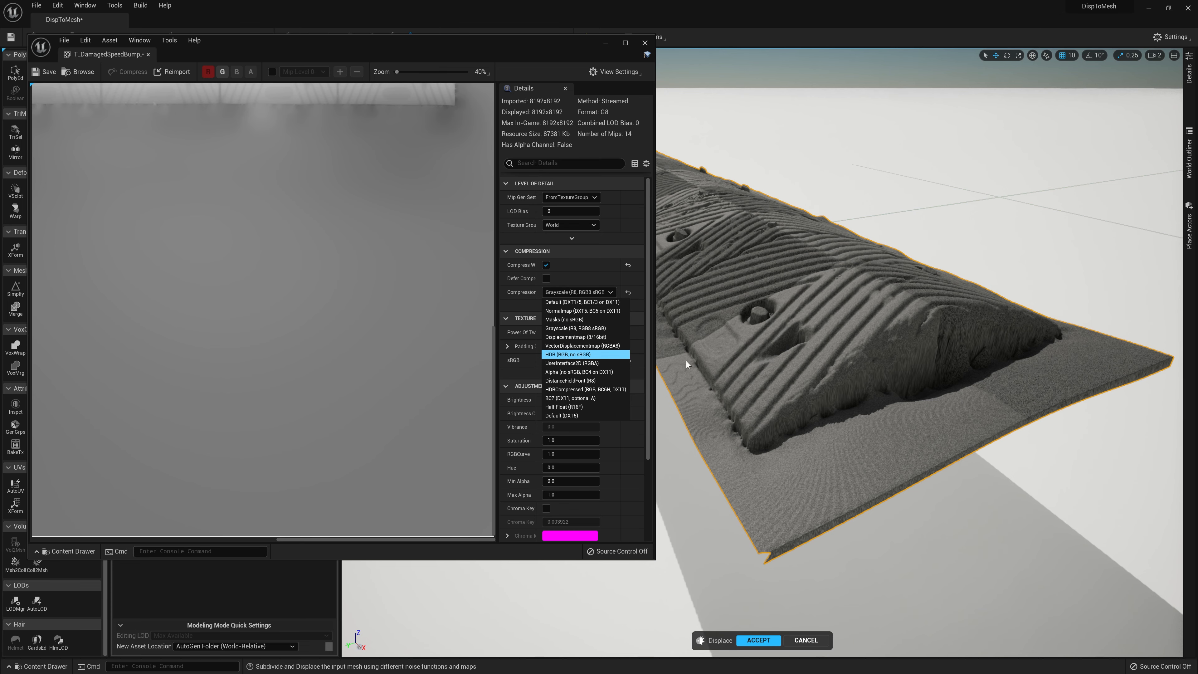
left_click_drag(367, 53, 476, 83)
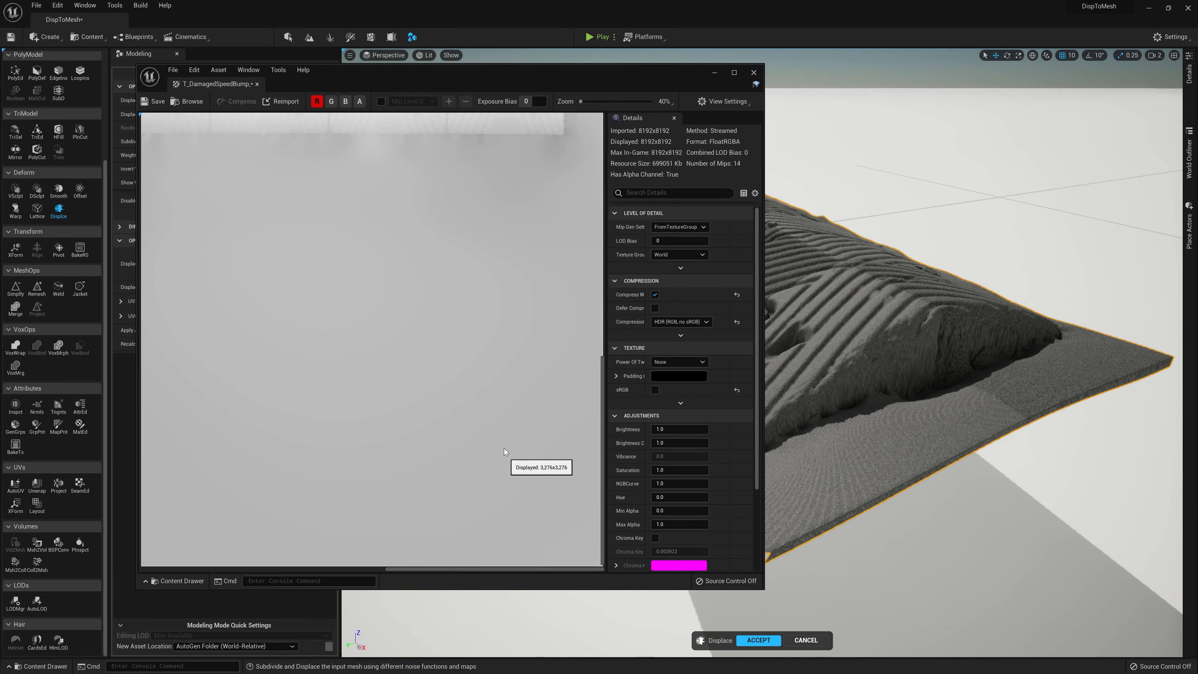
left_click_drag(655, 92, 632, 86)
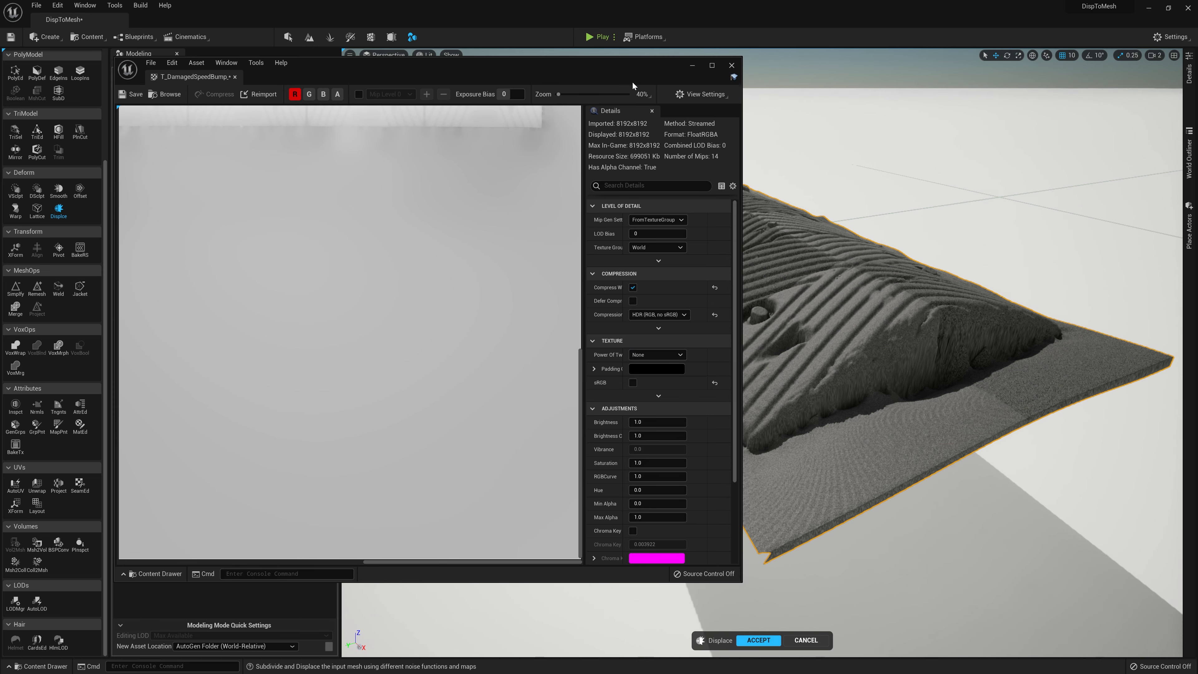
left_click_drag(741, 170, 643, 170)
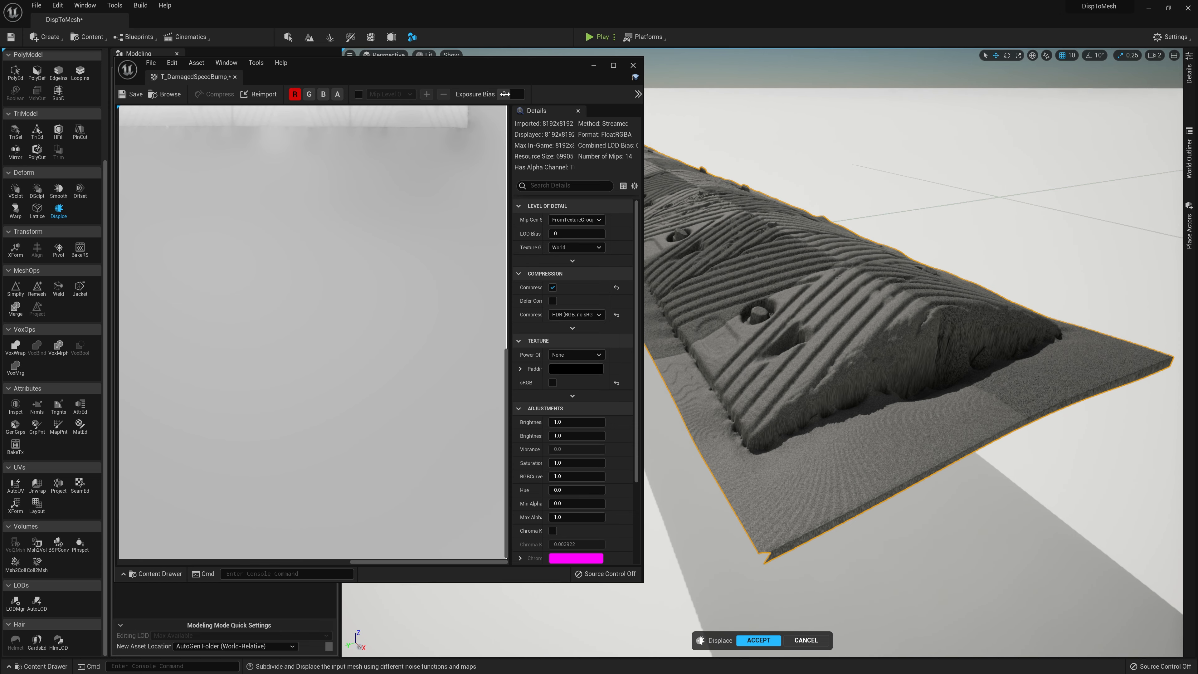
left_click_drag(499, 61, 530, 59)
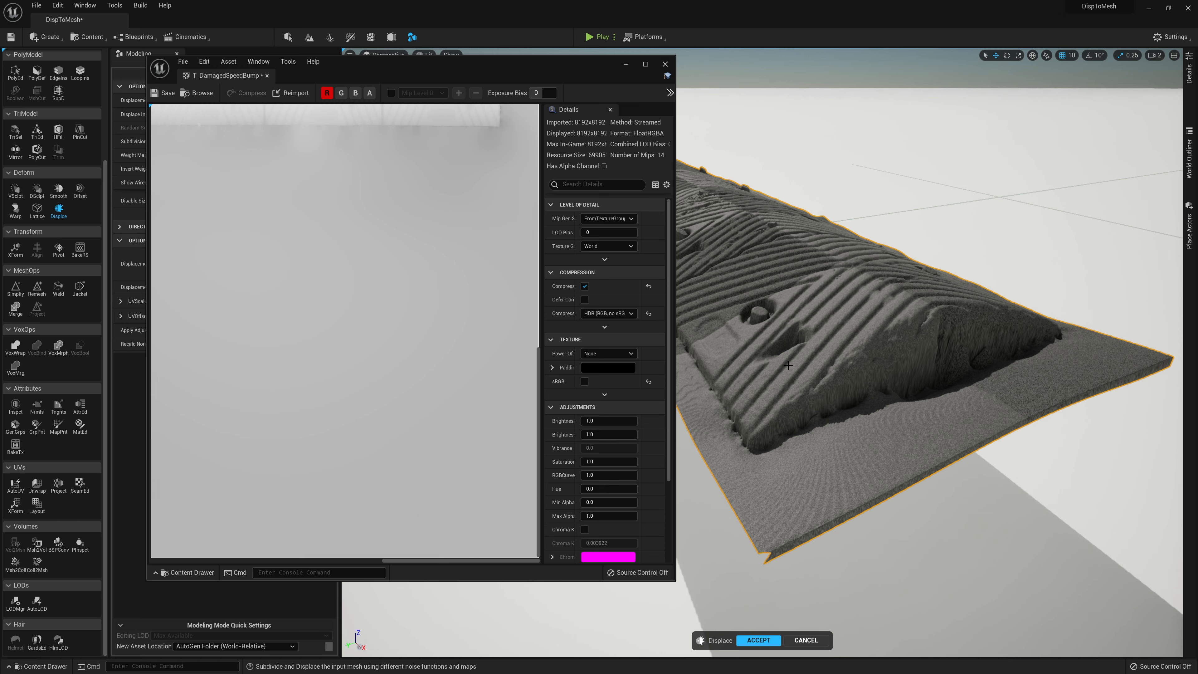
Step: Inspect the displaced strip up close from several angles and set the Displace subdivisions to 6
right_click_drag(791, 285, 843, 316)
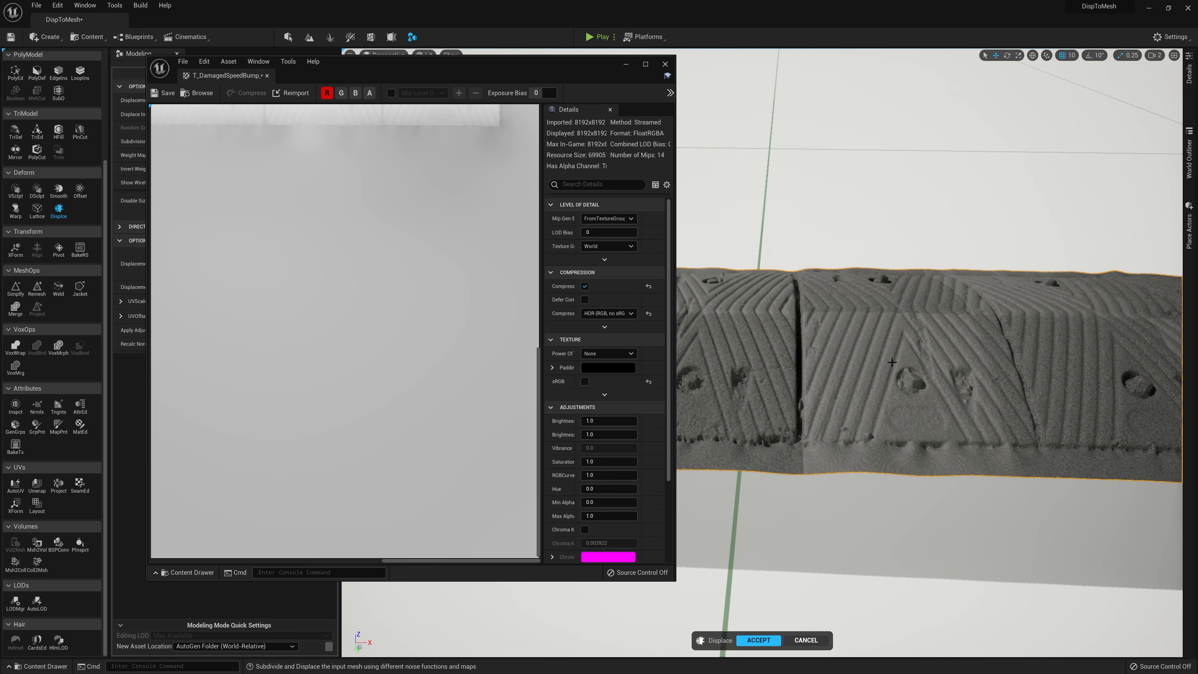
right_click_drag(891, 362, 909, 390)
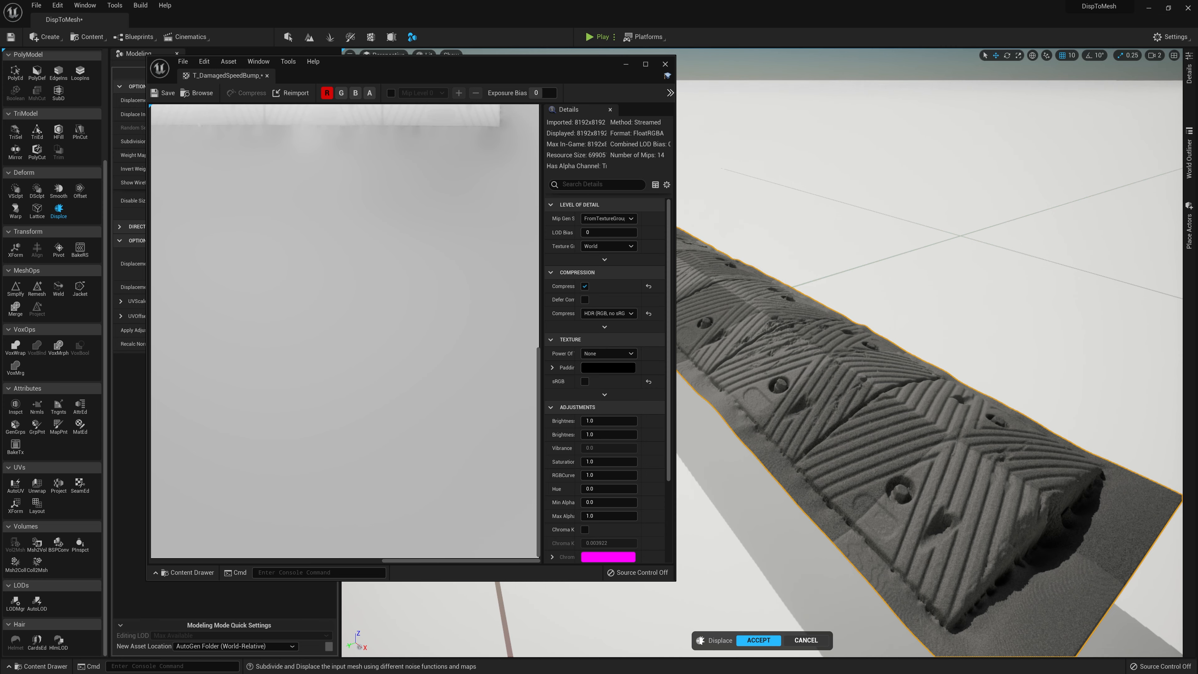
right_click_drag(866, 294, 905, 294)
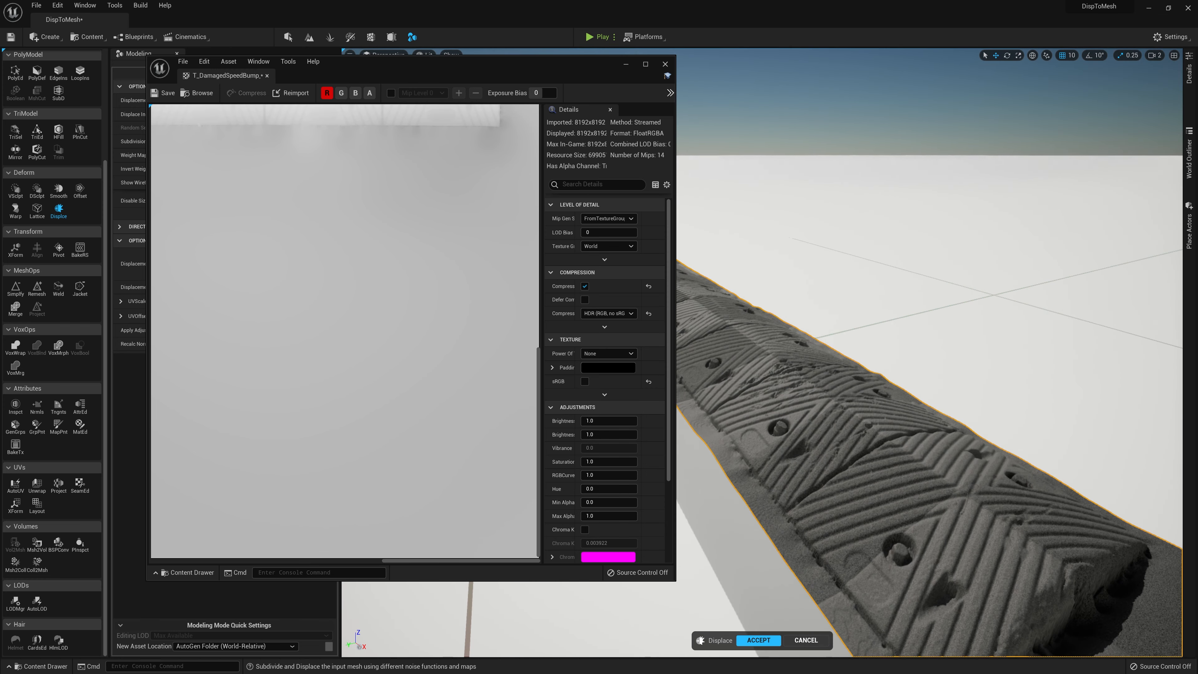
right_click_drag(834, 371, 834, 392)
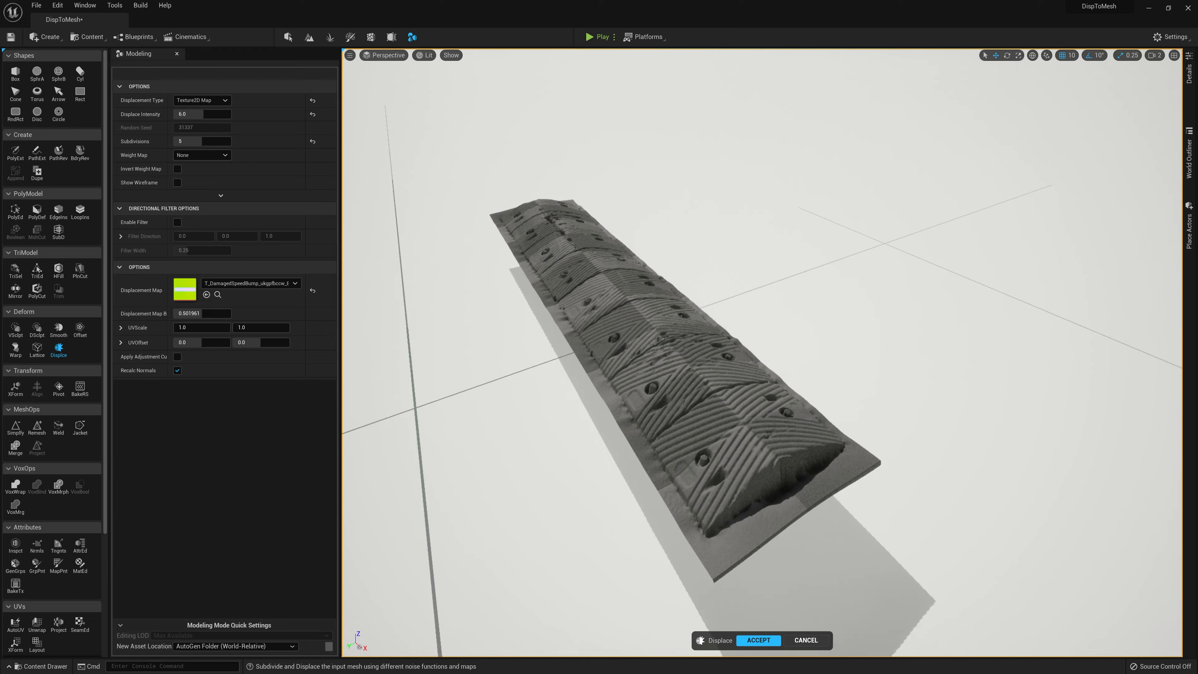
scroll(761, 352, "up", 10)
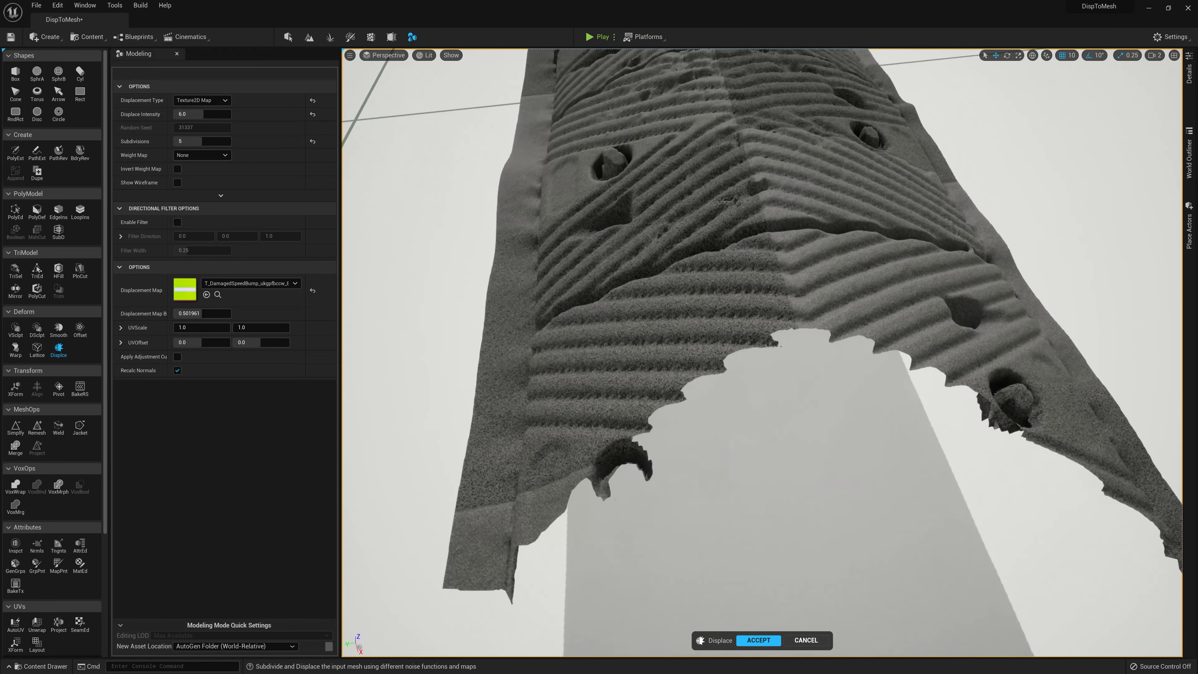
left_click_drag(762, 352, 948, 352, "alt")
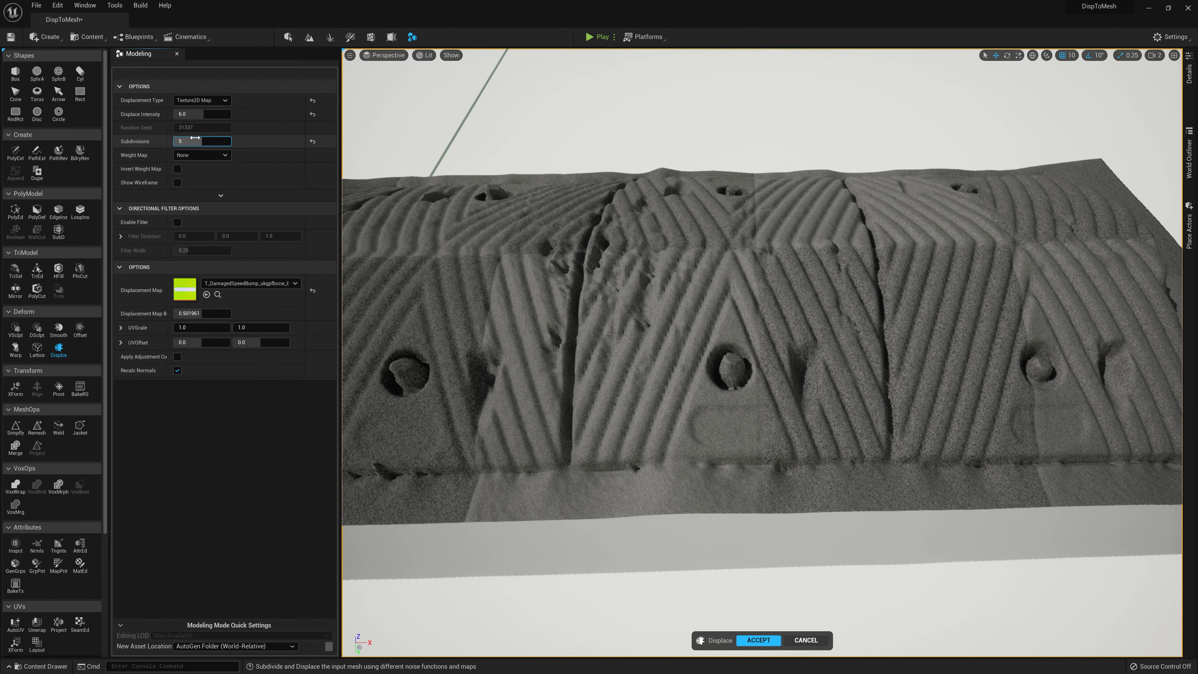
left_click(193, 138)
type("6")
key("Return")
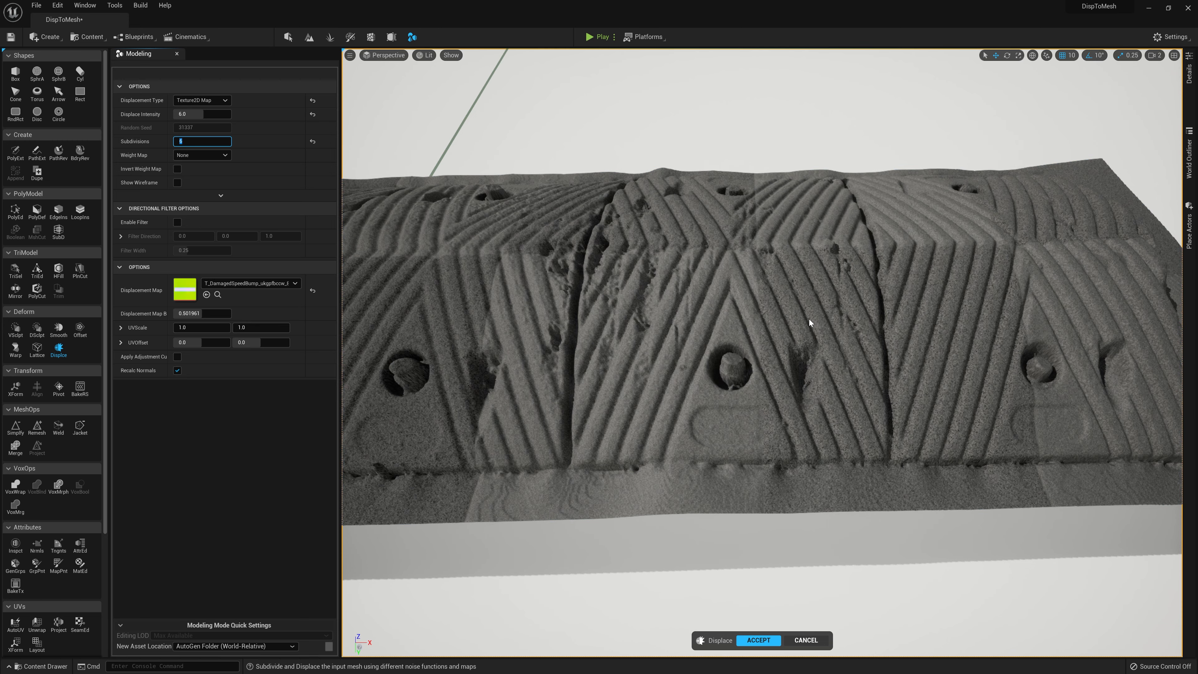
Step: Set the Displace Intensity to 5.5 and accept the displacement
right_click_drag(810, 324, 405, 331)
mouse_move(808, 443)
right_mouse_down()
mouse_move(777, 453)
mouse_move(808, 443)
right_mouse_up()
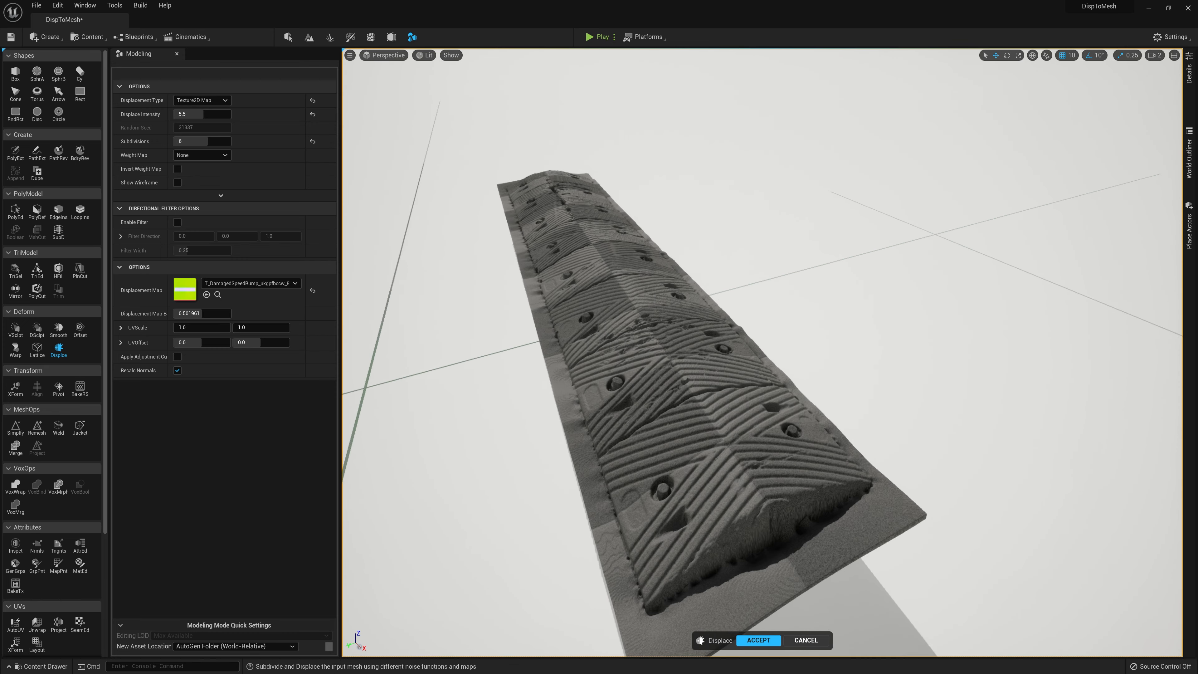
mouse_move(760, 596)
right_mouse_down()
mouse_move(785, 595)
mouse_move(760, 597)
right_mouse_up()
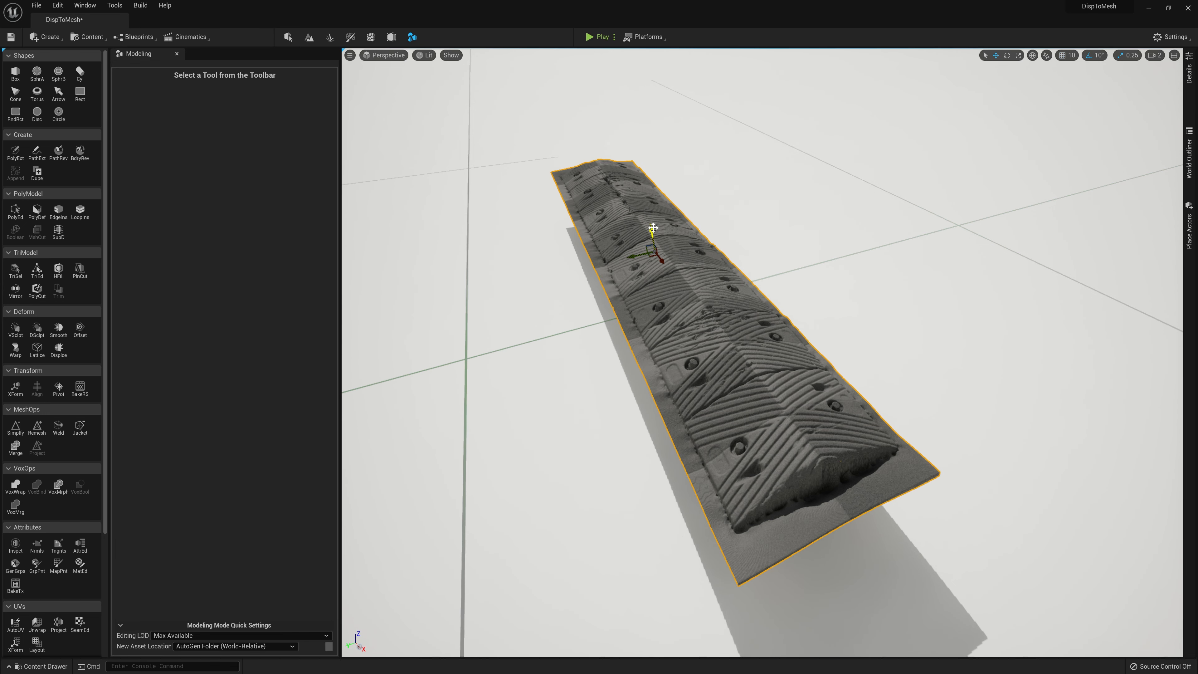
Step: Lower the displaced strip vertically onto the floor and check how its long edges meet the ground with the grid hidden
left_click_drag(653, 228, 668, 280)
right_click_drag(668, 279, 778, 186)
key("a")
key("e")
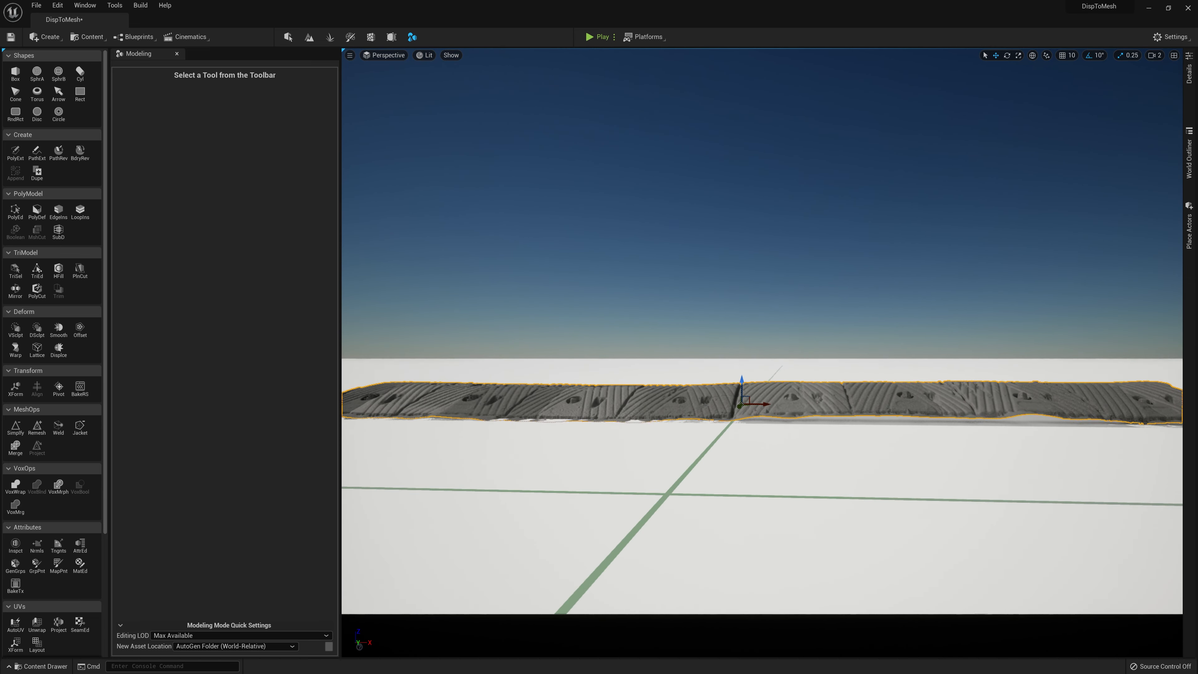
middle_click_drag(902, 352, 774, 335)
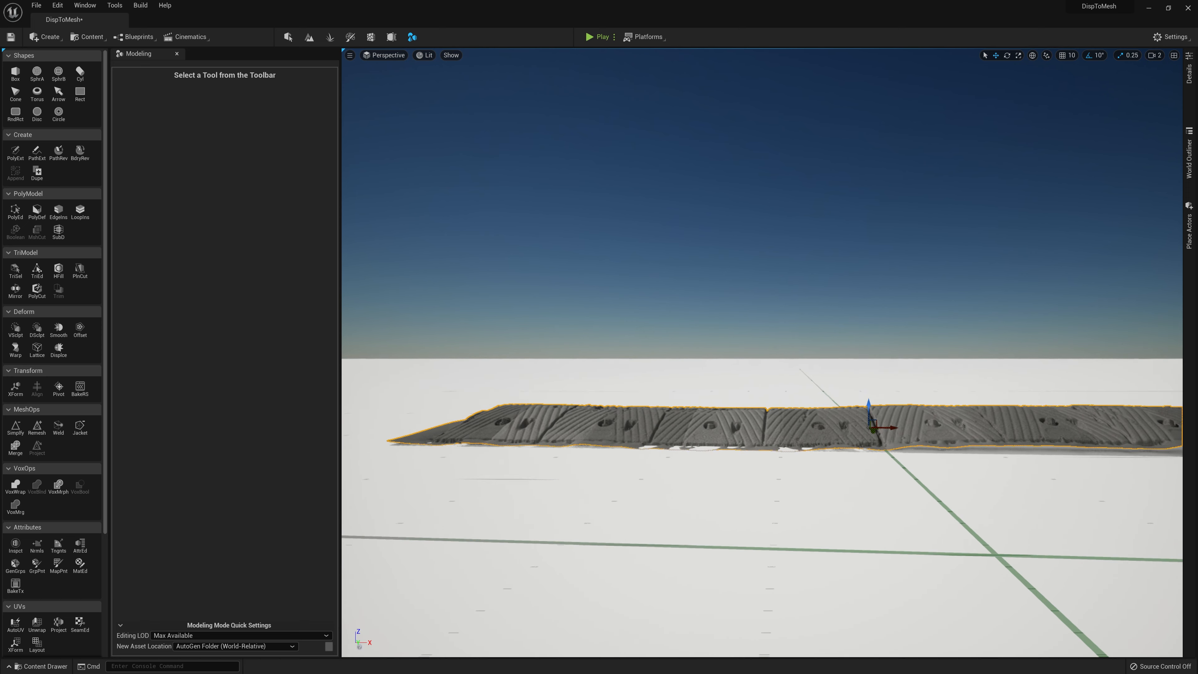
middle_click_drag(595, 460, 704, 419)
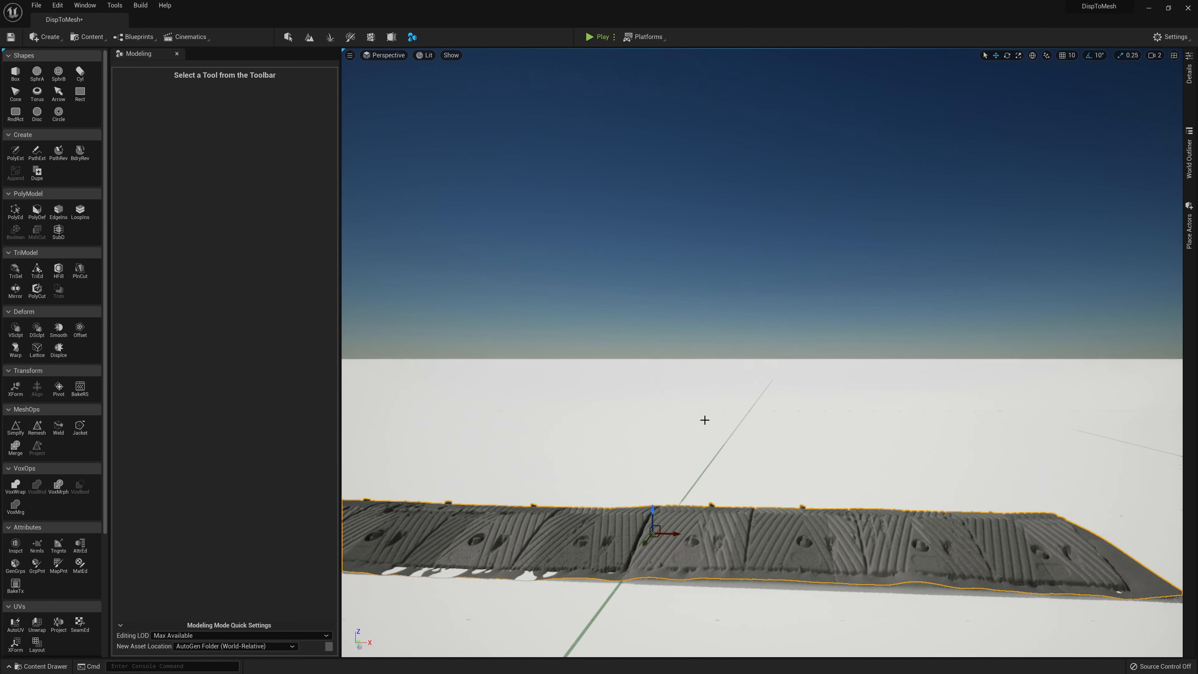
key("g")
right_click_drag(704, 419, 916, 220)
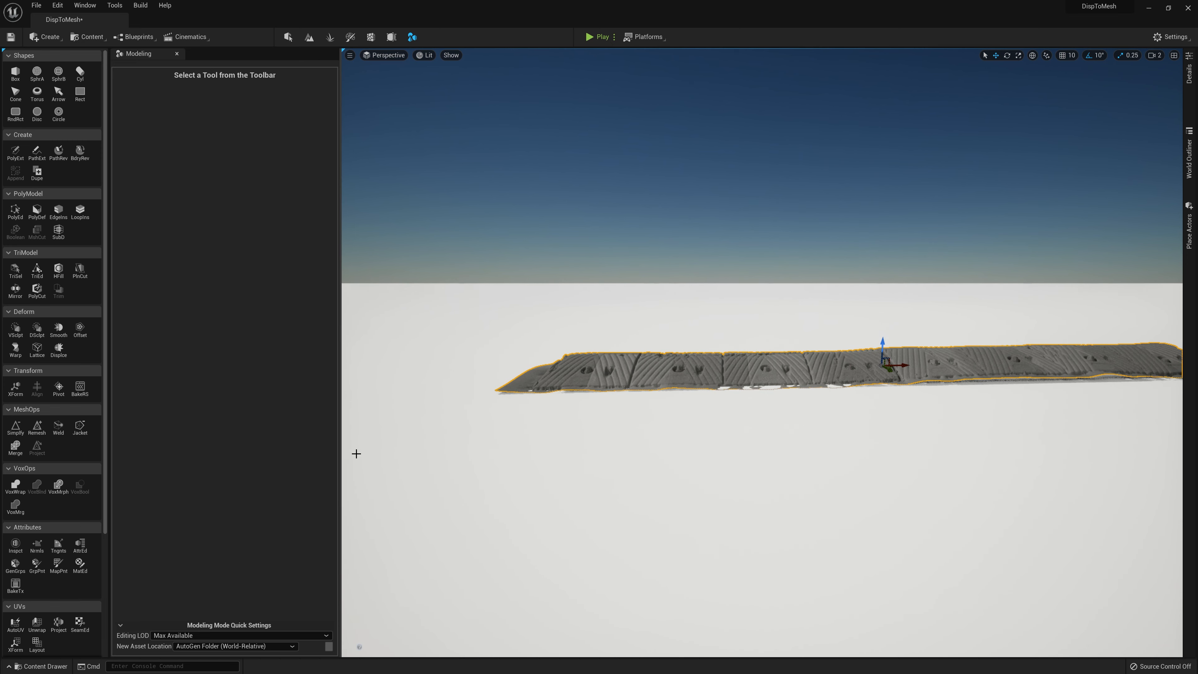
Step: Start a Lattice deform at 100 × 2 × 2 resolution and rotate the control points at one short end of the strip downward
left_click(36, 351)
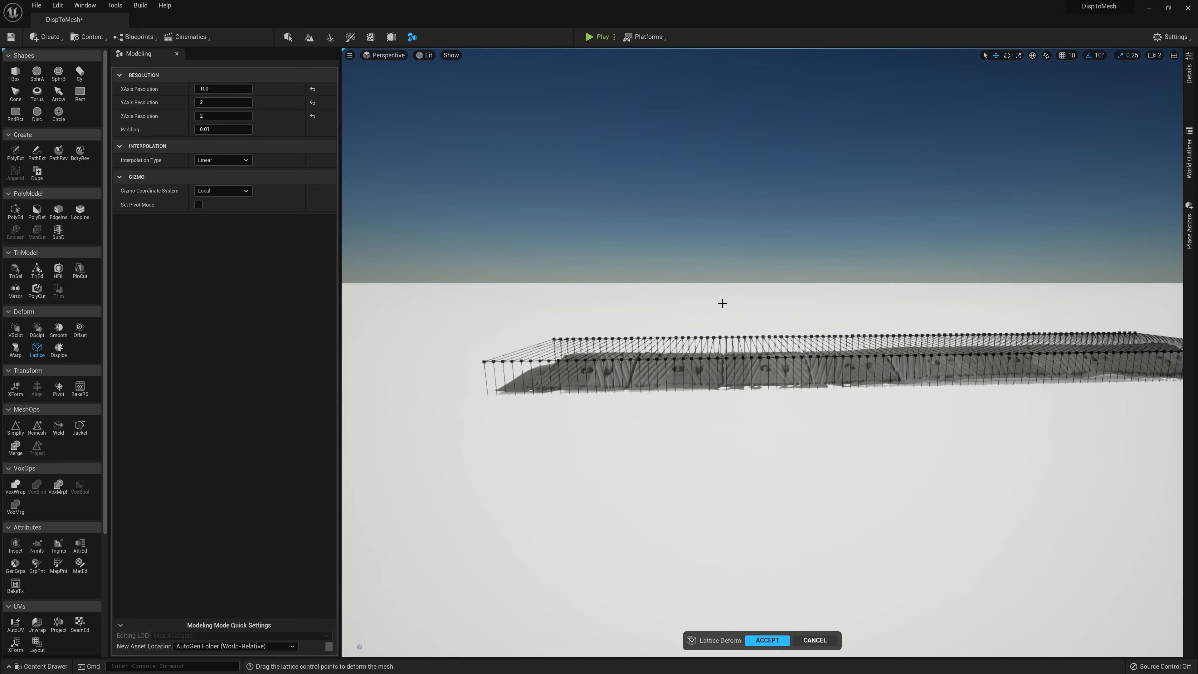
middle_click_drag(762, 391, 612, 408)
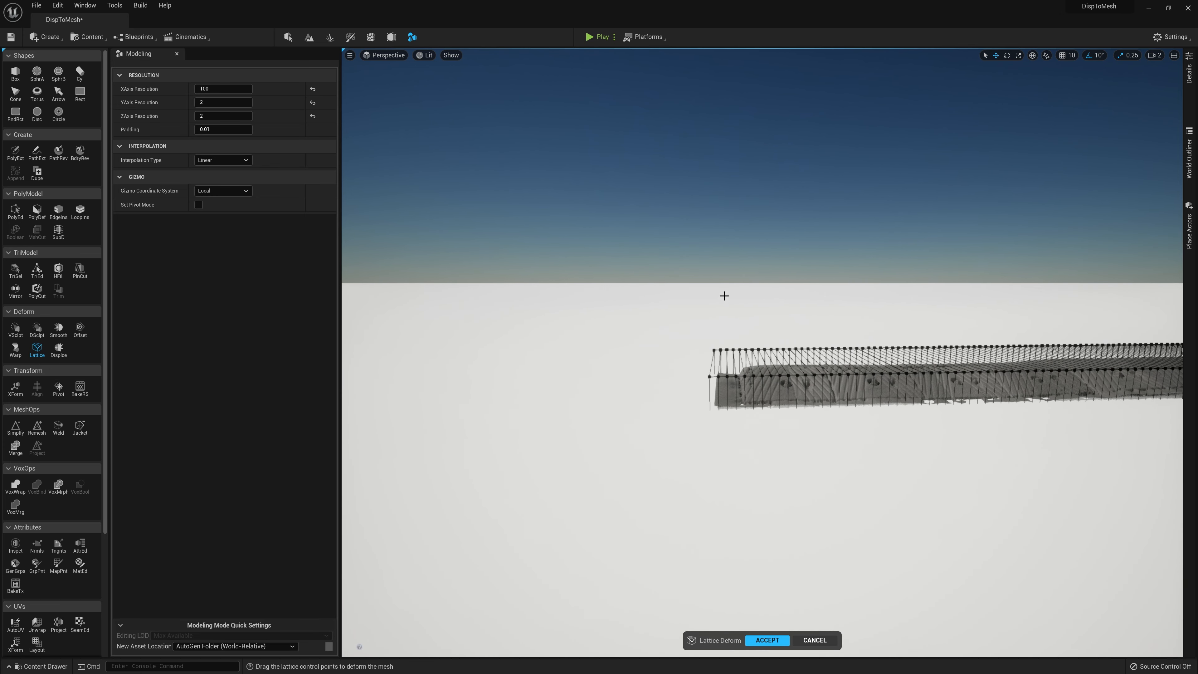
scroll(734, 295, "up", 5)
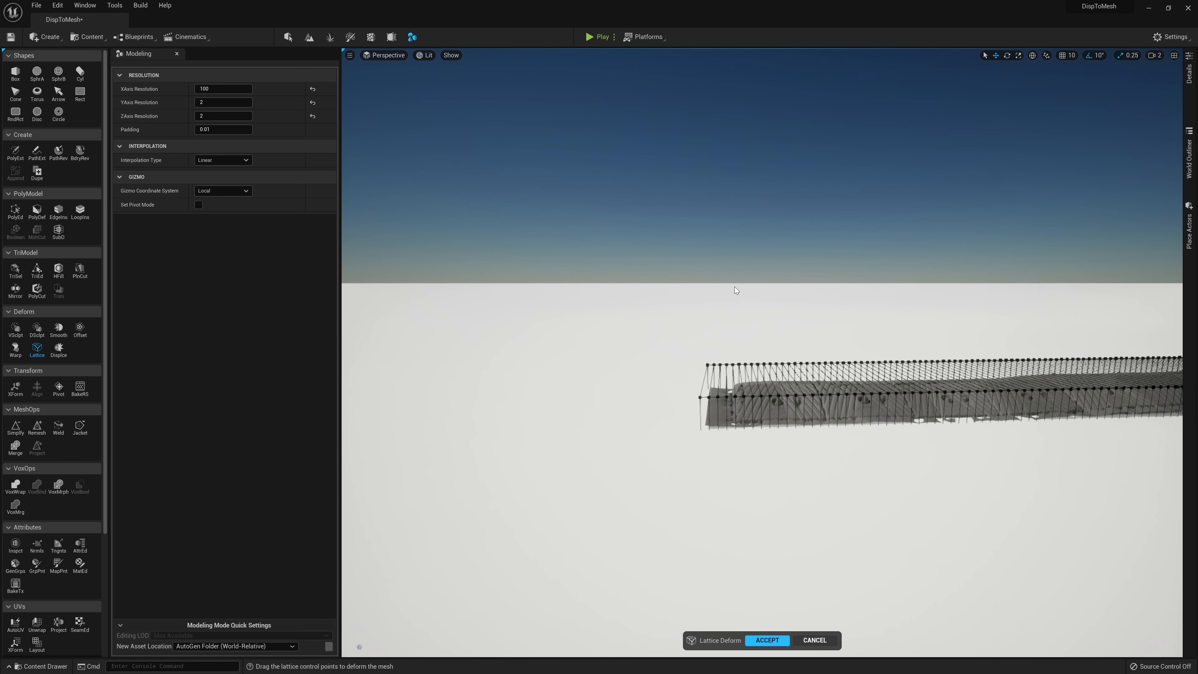
middle_click_drag(762, 392, 751, 369)
left_click_drag(641, 316, 730, 517)
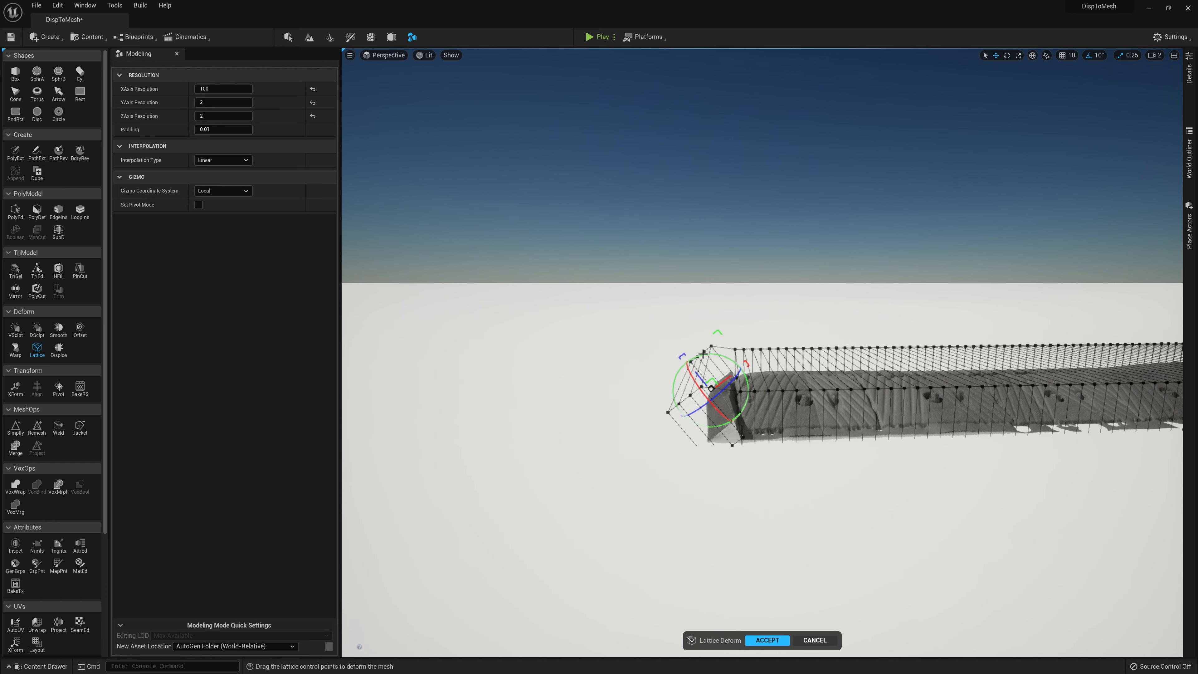
left_click_drag(703, 353, 731, 373)
Step: Set the lattice interpolation to Cubic and readjust the downward bend at that end of the strip
left_click(222, 160)
left_click(212, 180)
left_click(706, 384)
key("ctrl+z")
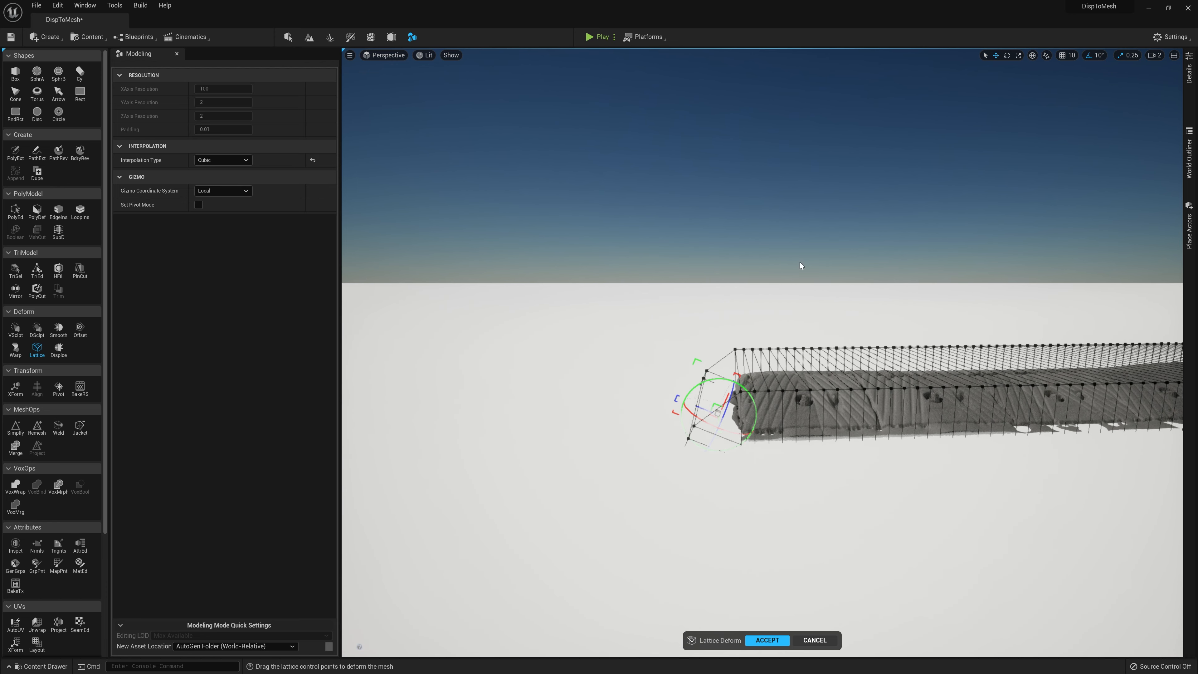
right_click_drag(799, 263, 800, 220)
left_click_drag(774, 360, 754, 345)
right_click_drag(755, 345, 754, 397)
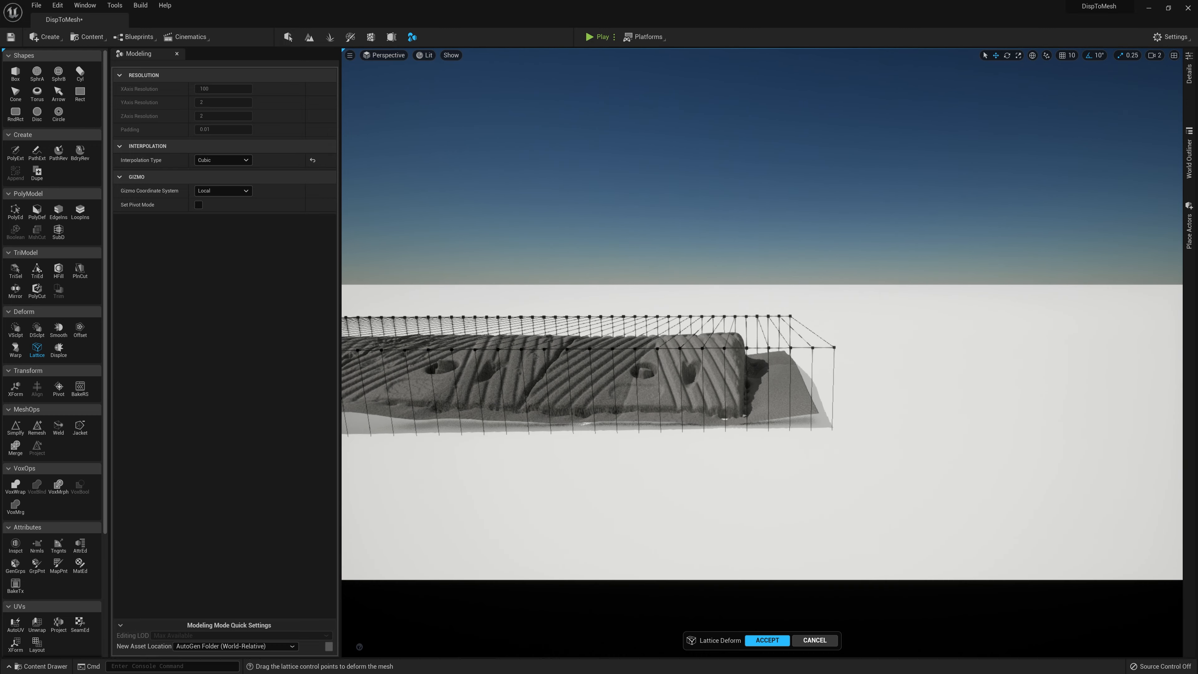
Step: Bend the lattice control points at the strip's opposite short end downward and accept the deformation
left_click_drag(741, 276, 891, 427)
mouse_move(794, 315)
middle_mouse_down()
mouse_move(830, 330)
mouse_move(793, 315)
middle_mouse_up()
left_click_drag(793, 315, 775, 387)
right_click_drag(776, 386, 670, 406)
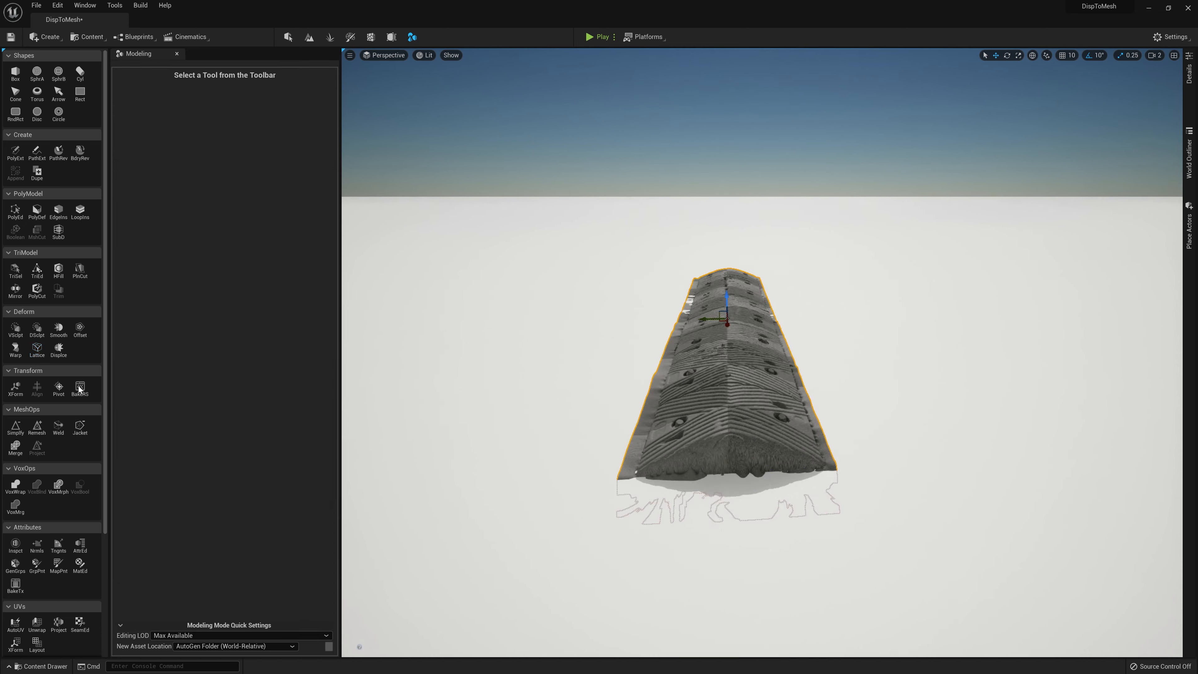
Step: Start a new Lattice deform on the strip with an X-axis resolution of 2 and a Y-axis resolution of 30
left_click(36, 350)
left_click(225, 89)
type("2")
key("Return")
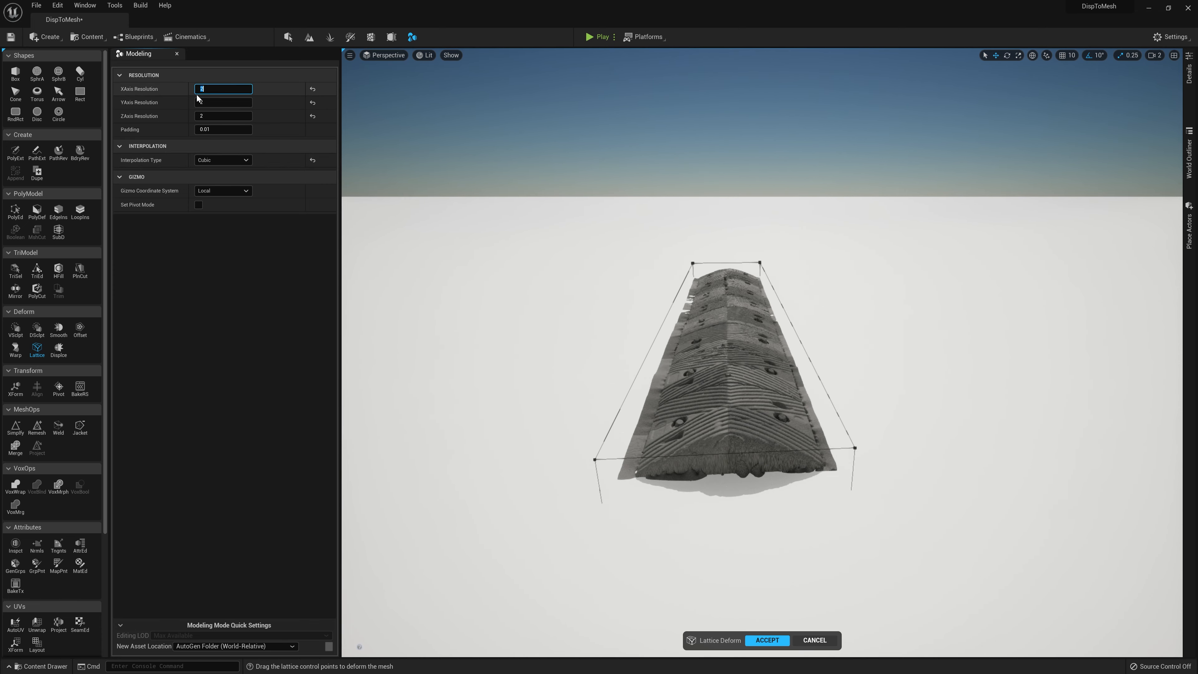
left_click(203, 102)
type("15")
key("Return")
type("30")
key("Return")
Step: Bend the lattice points along one long side of the strip downward, checking the fold in front and perspective views
right_click_drag(716, 330, 756, 425)
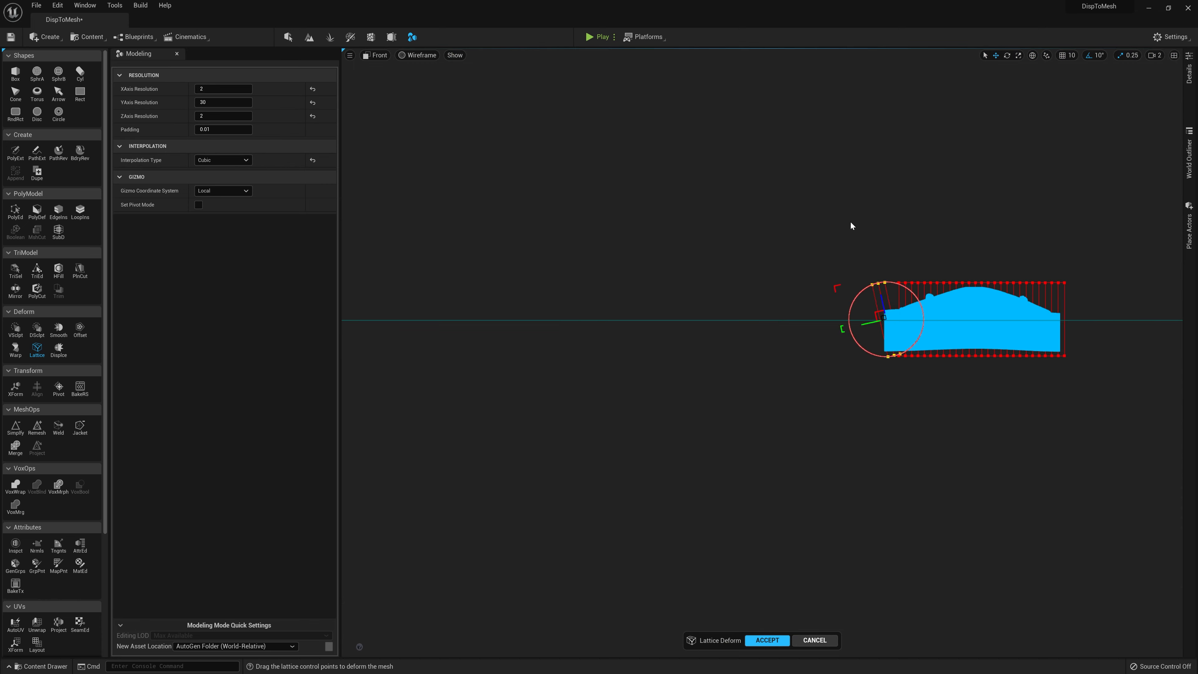
left_click_drag(867, 330, 878, 377)
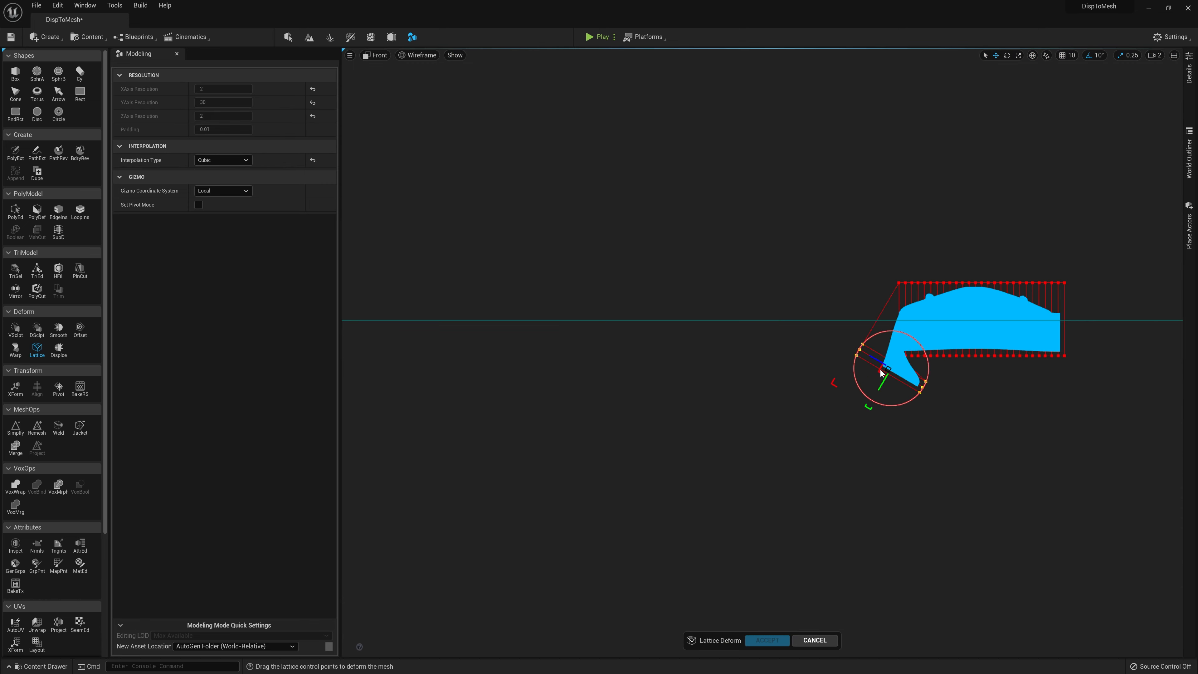
left_click(376, 56)
left_click(403, 69)
left_click_drag(823, 250, 802, 269)
key("ctrl+z")
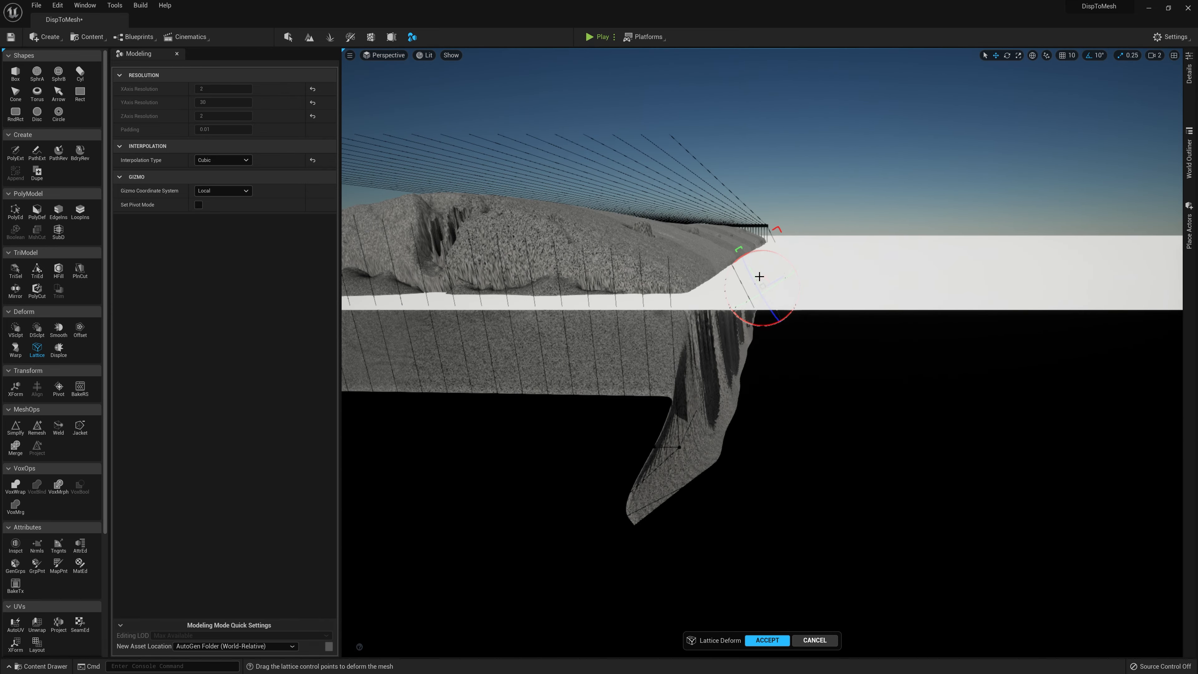
left_click_drag(757, 279, 777, 249)
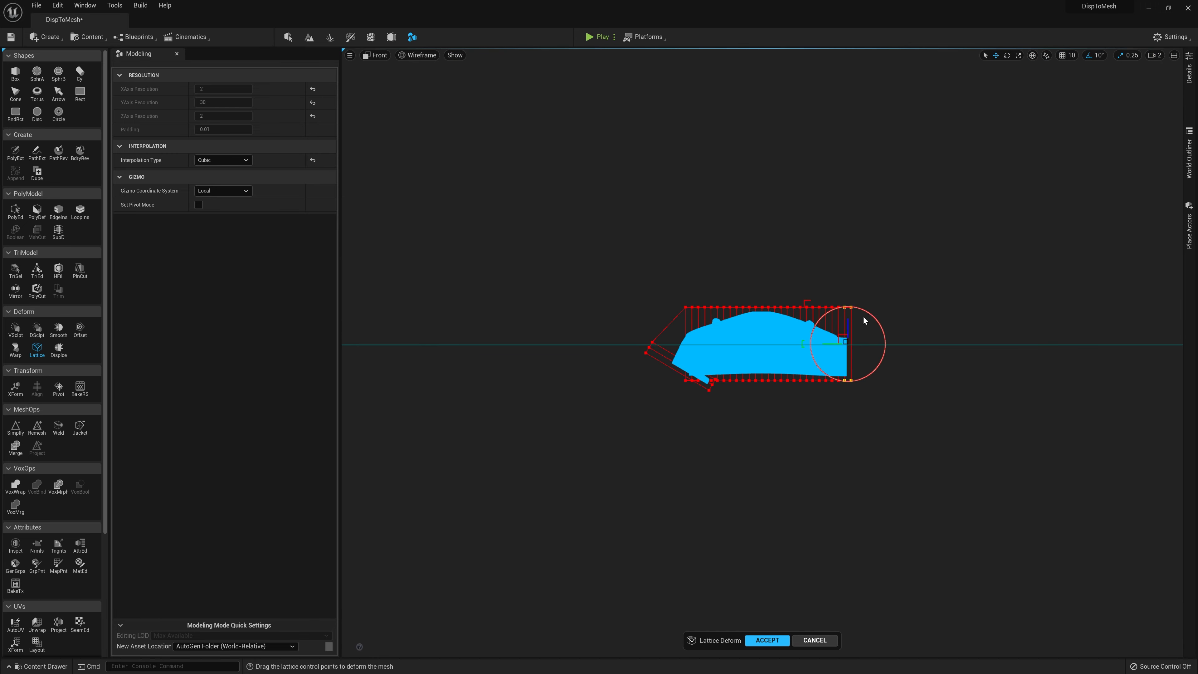
Step: Bend the lattice points along the opposite long side downward and accept the deformation
left_click_drag(863, 318, 850, 367)
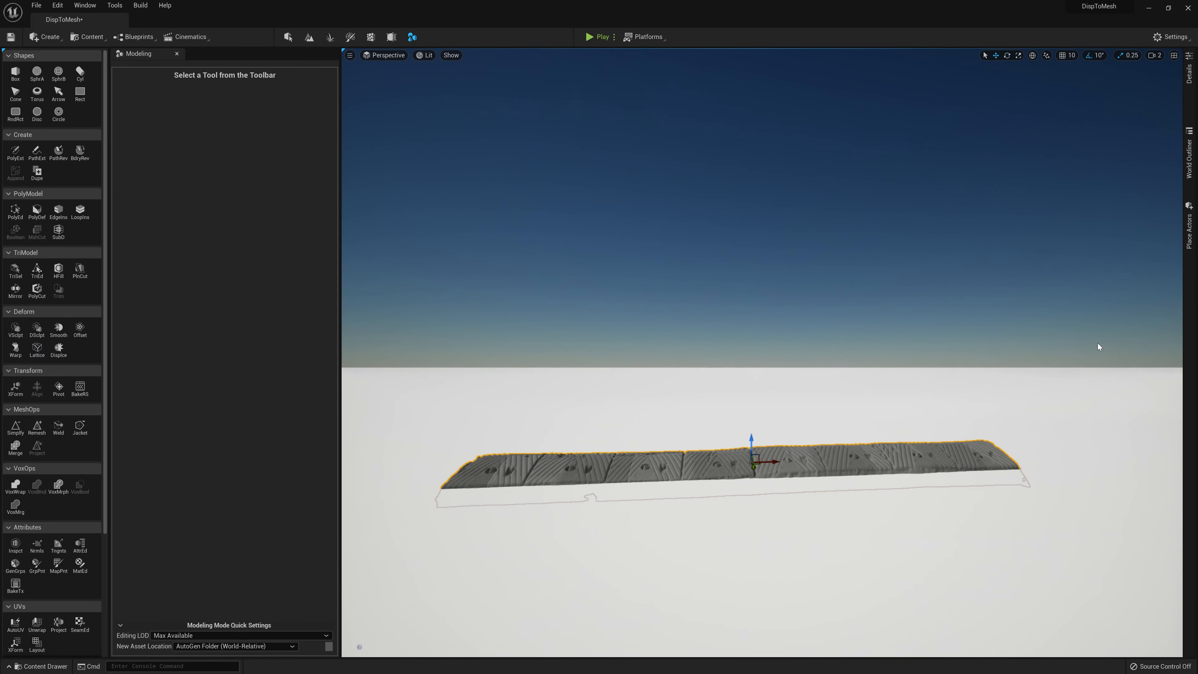
right_click_drag(1050, 341, 1022, 343)
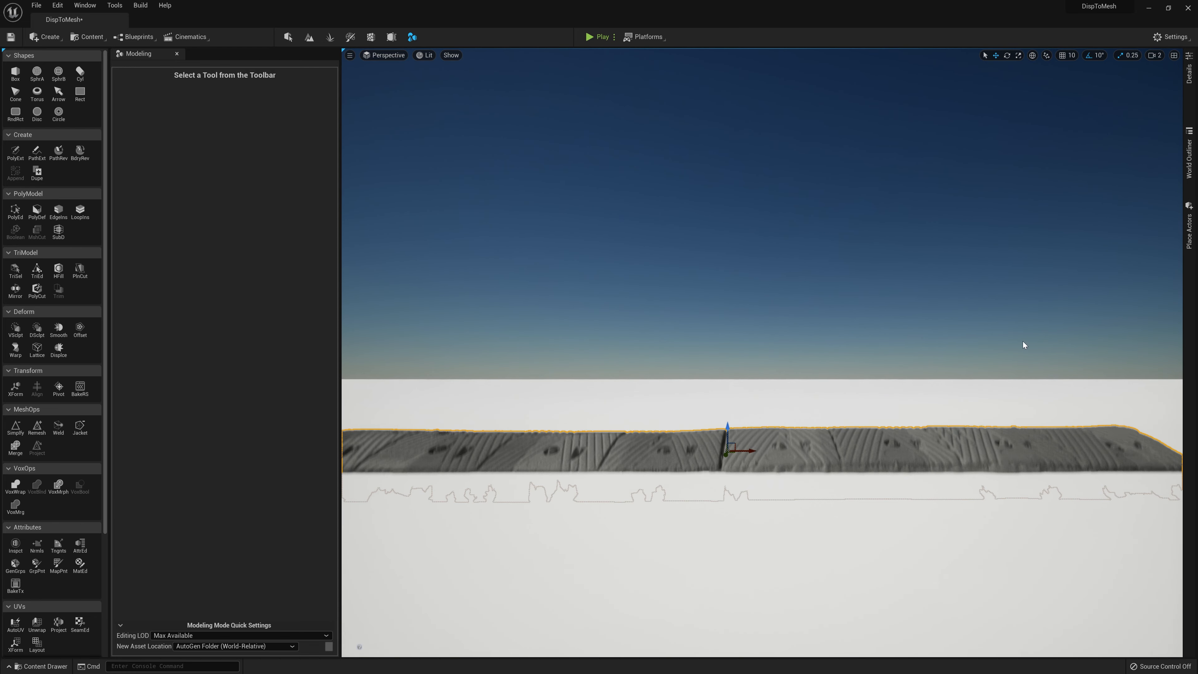
Step: Inspect the strip's folded long side from end to end and undo the last lattice change
right_click_drag(564, 472, 466, 477)
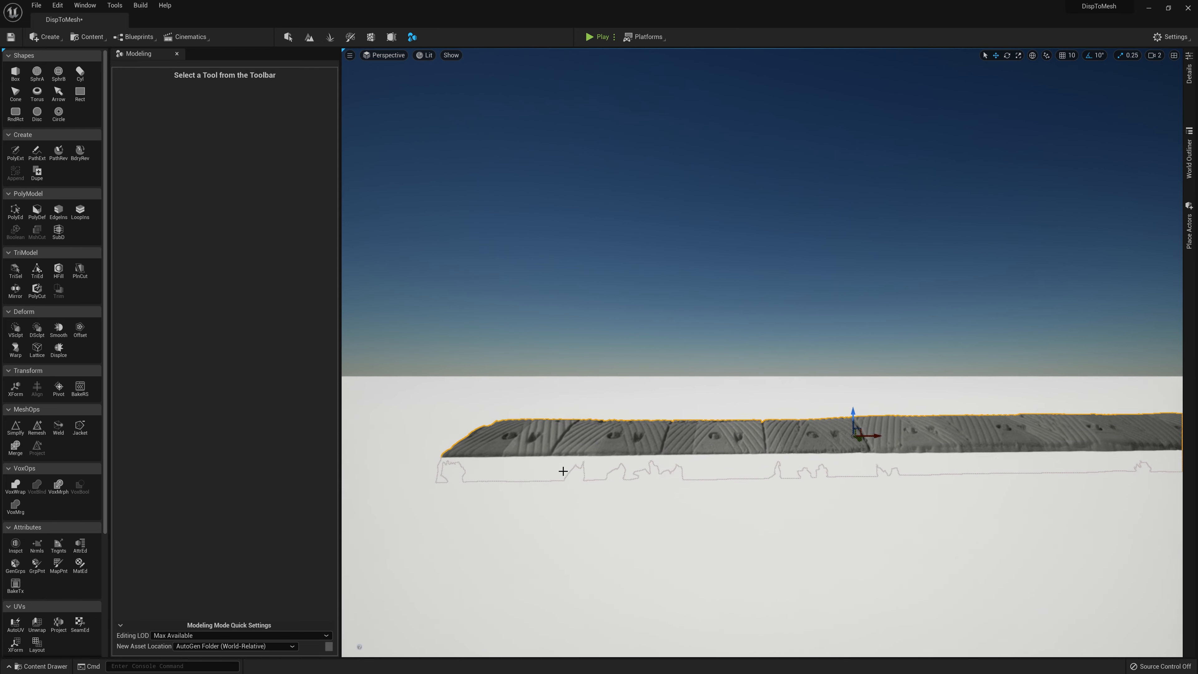
right_click_drag(921, 448, 621, 469)
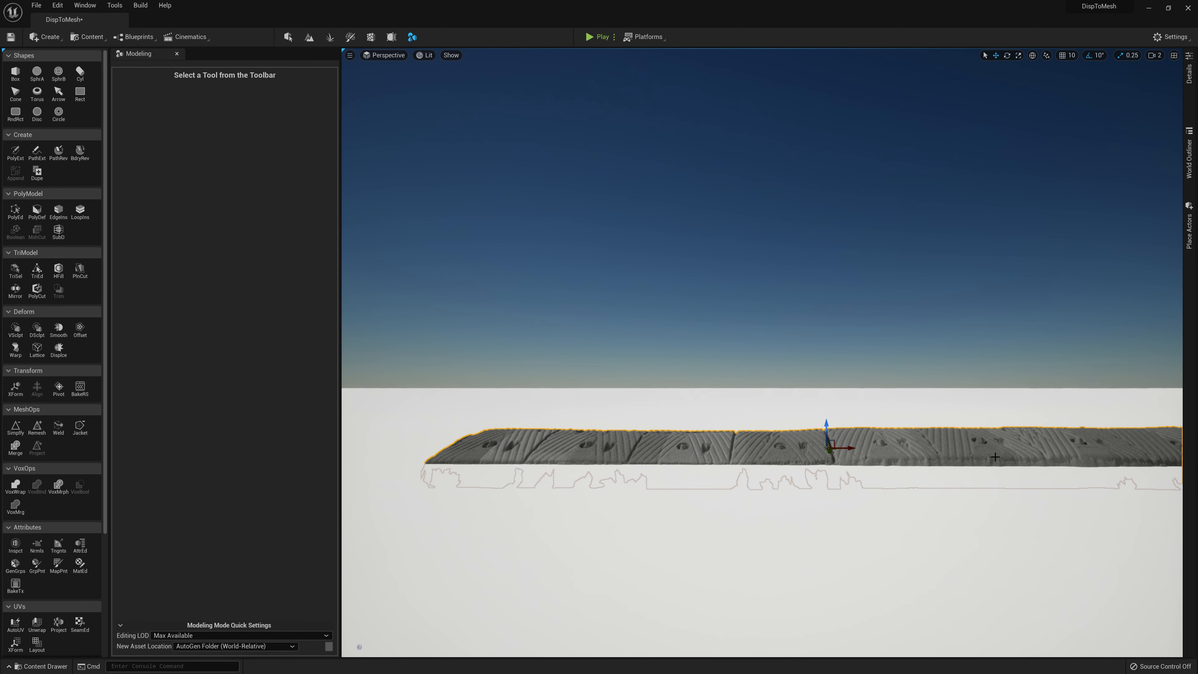
right_click_drag(995, 456, 699, 465)
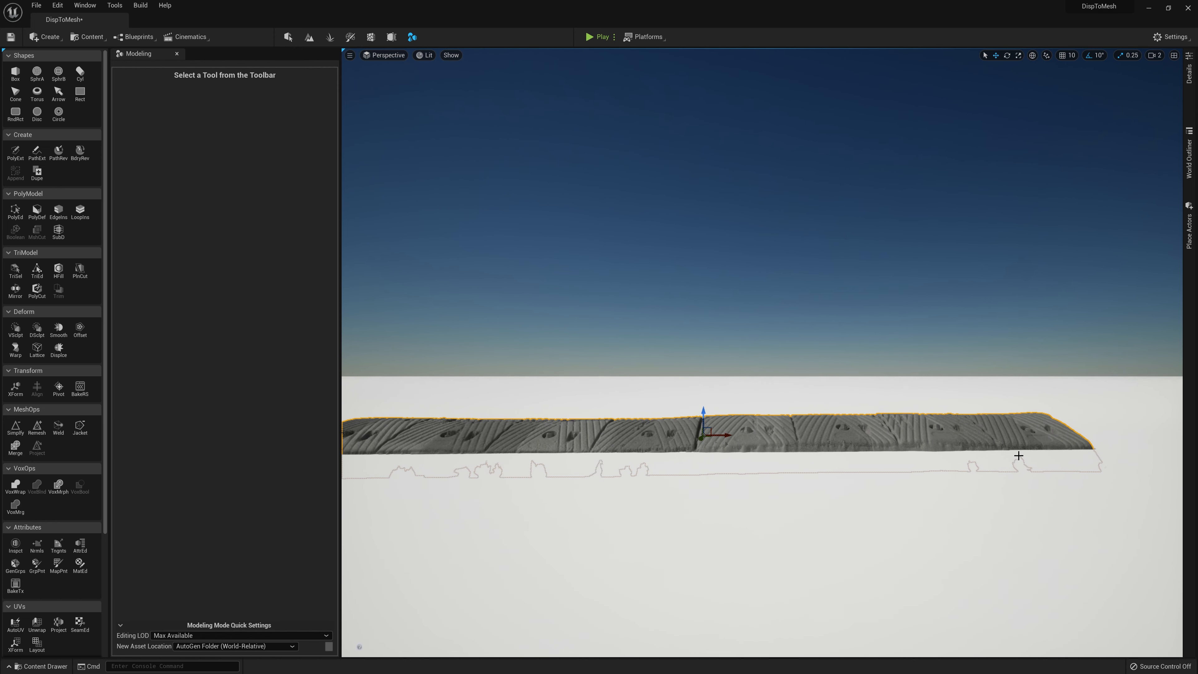
left_click(37, 350)
key("ctrl+z")
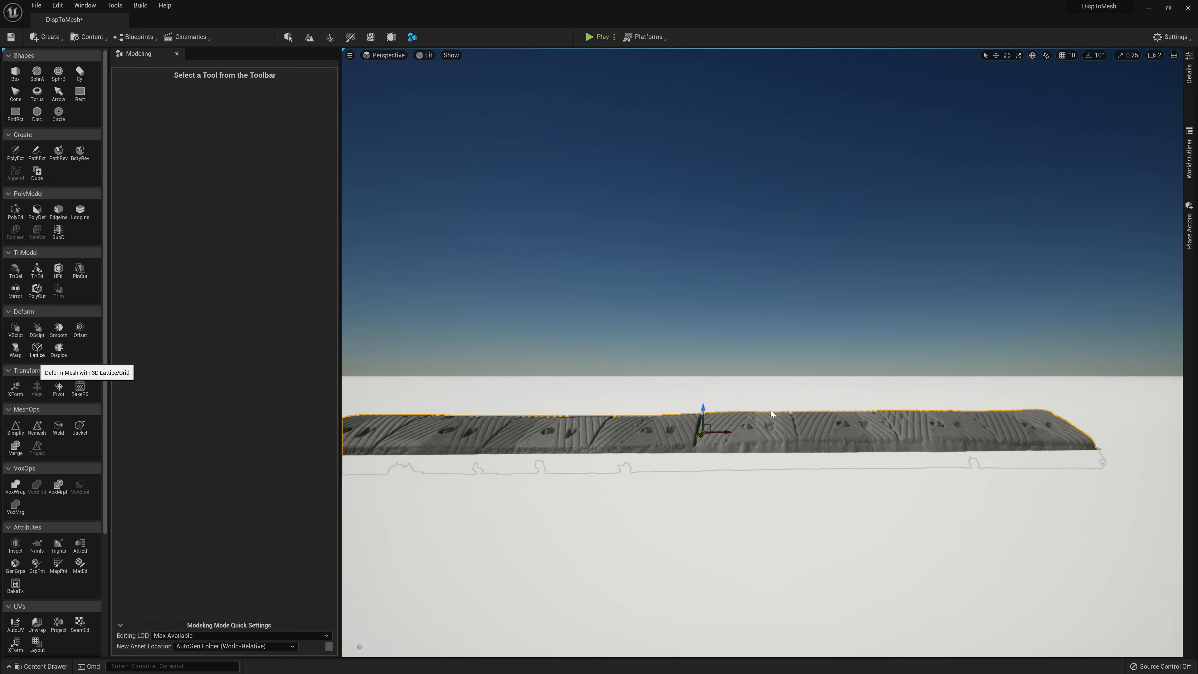
Step: Start a new Lattice deform on the strip and nudge the control points near its middle slightly downward
left_click(36, 352)
left_click_drag(736, 352, 766, 465)
left_click_drag(758, 420, 757, 422)
left_click_drag(741, 383, 741, 388)
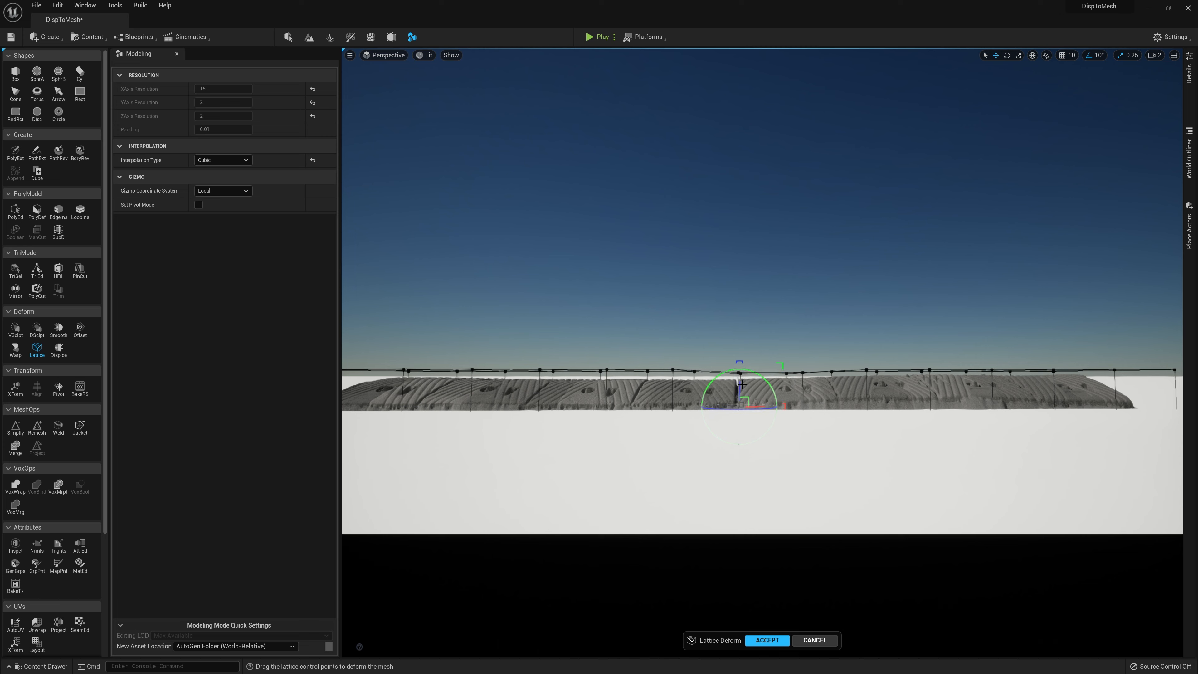
Step: Lower further groups of lattice points slightly towards the strip's end for an uneven height, and accept the deformation
middle_click_drag(739, 388, 793, 415)
left_click_drag(714, 309, 757, 471)
left_click_drag(733, 375, 733, 380)
middle_click_drag(824, 321, 849, 306)
left_click_drag(718, 323, 788, 448)
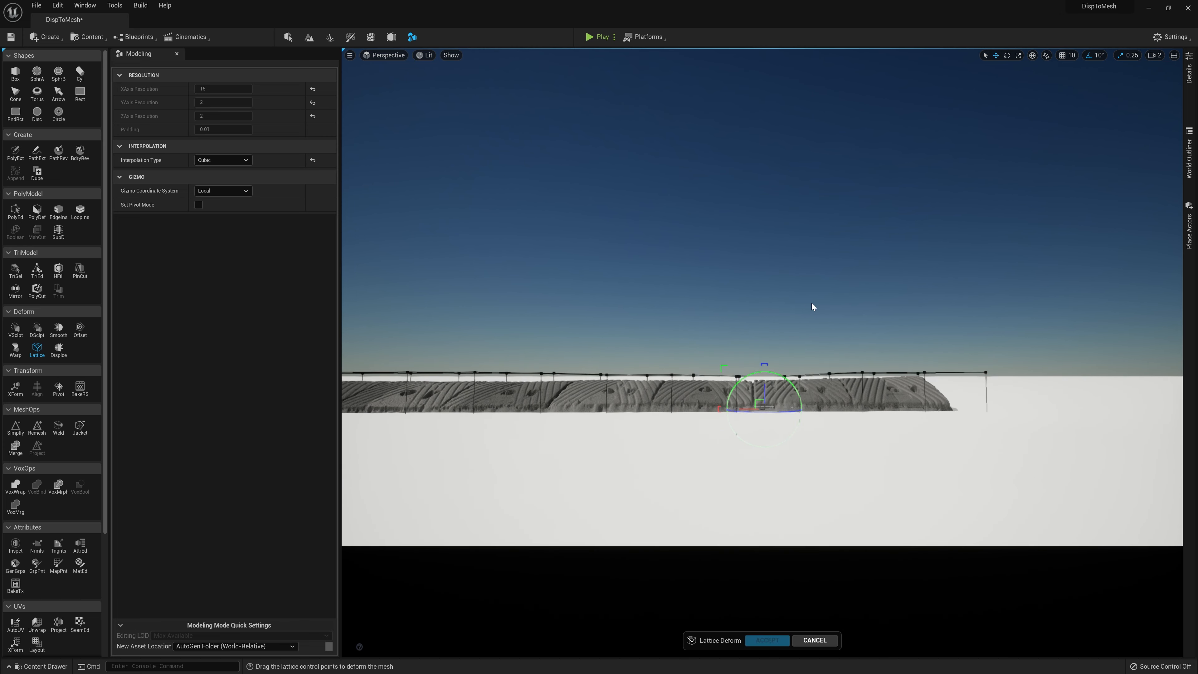
middle_click_drag(813, 307, 803, 340)
left_click_drag(795, 395, 795, 402)
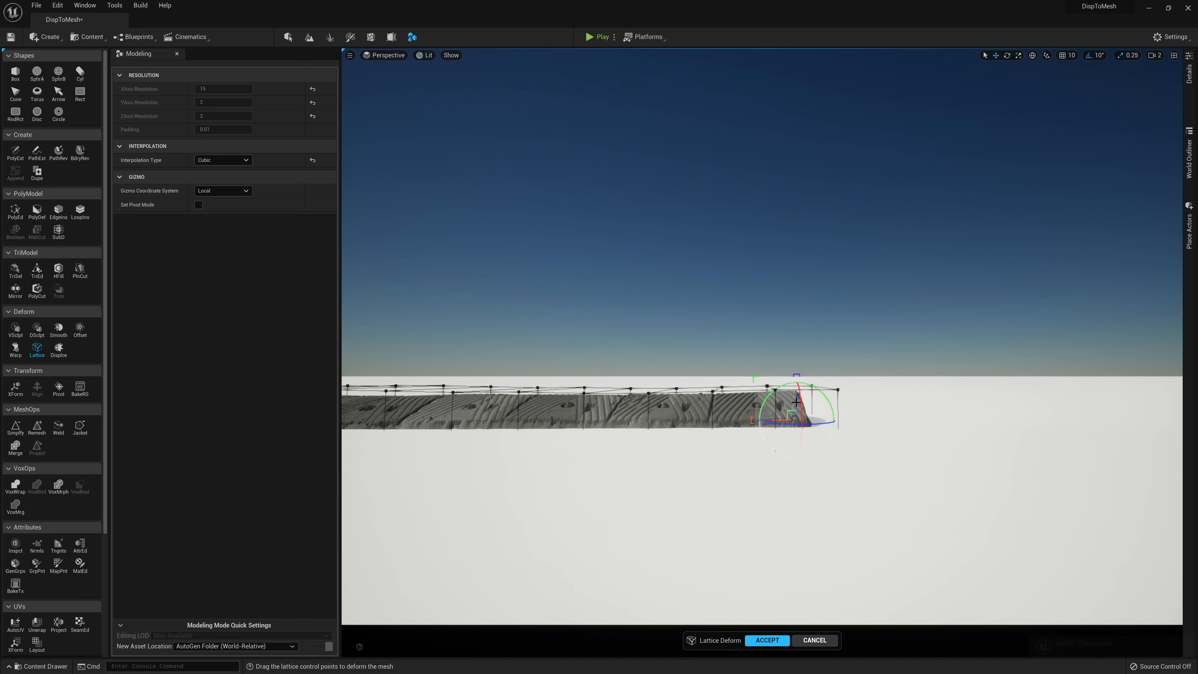
middle_click_drag(794, 402, 1120, 420)
left_click_drag(795, 402, 784, 271, "alt")
left_click(768, 639)
Step: Examine the deformed speed bump's ends, ridge and long sides from several angles
left_click_drag(630, 350, 750, 460, "alt")
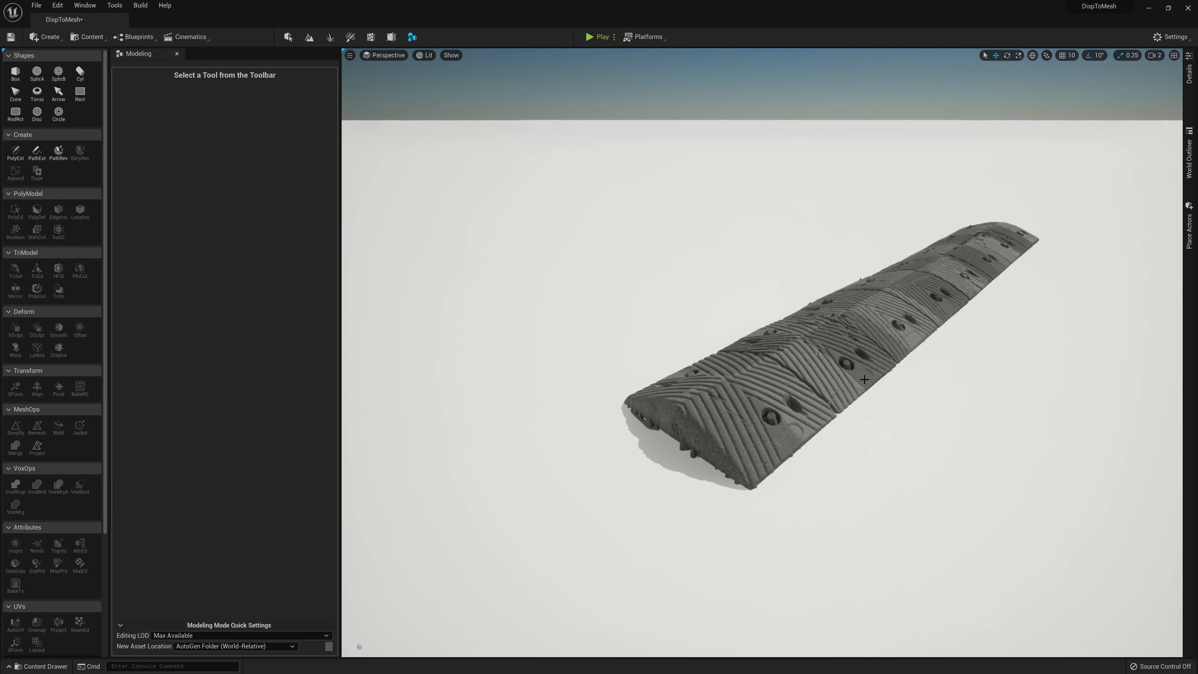
left_click_drag(889, 341, 780, 428, "alt")
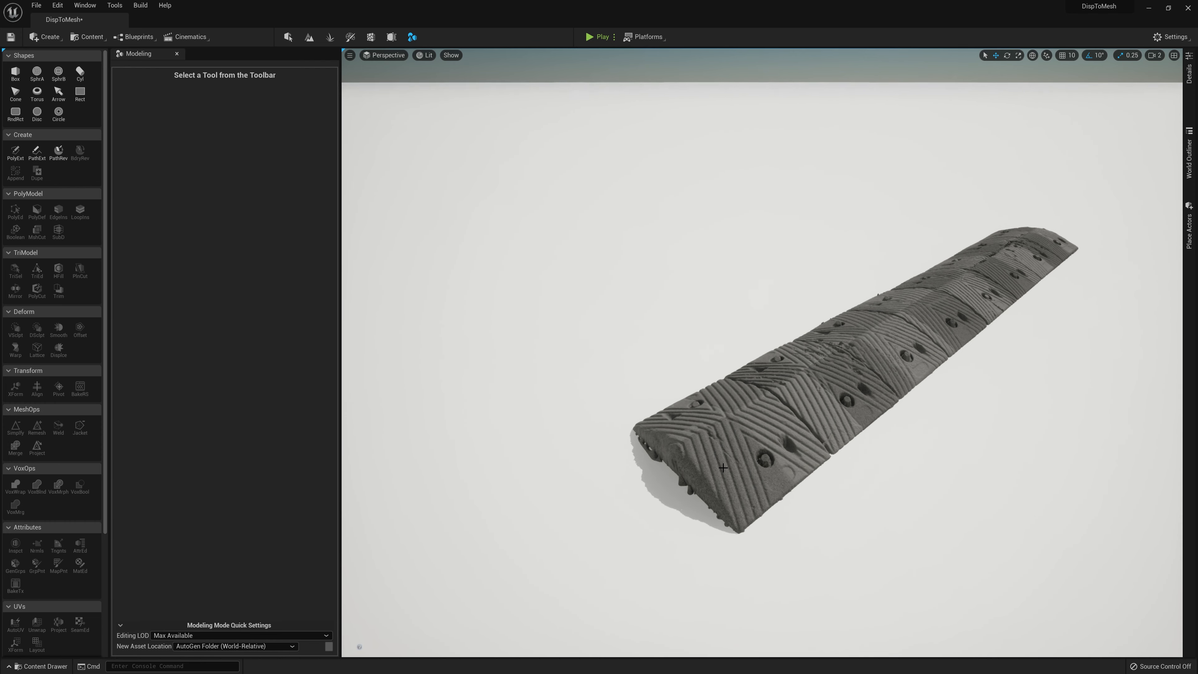
key("q")
right_click_drag(729, 398, 719, 306)
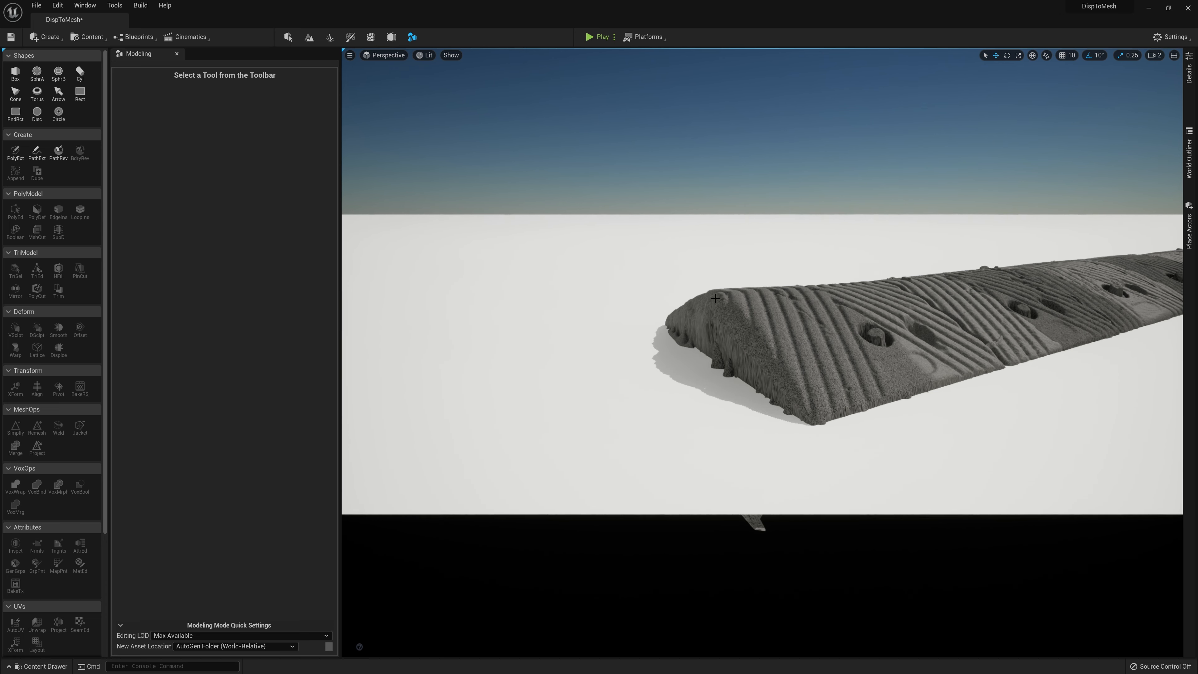
right_click_drag(823, 447, 807, 391)
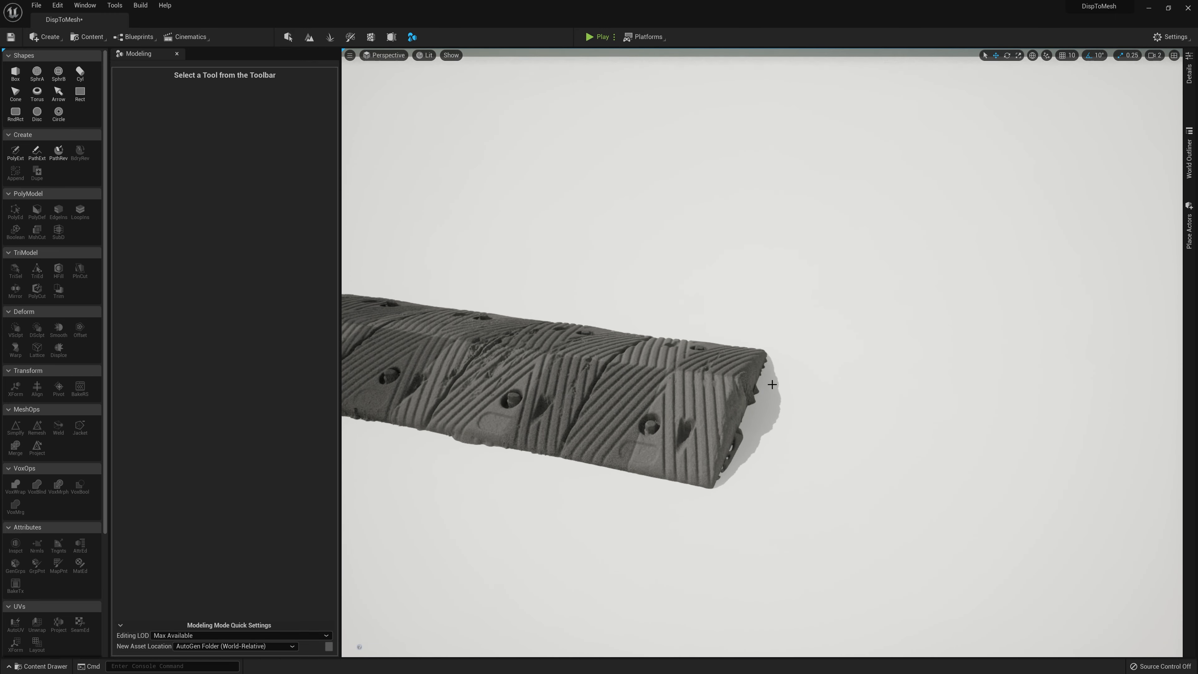
right_click_drag(804, 389, 834, 415)
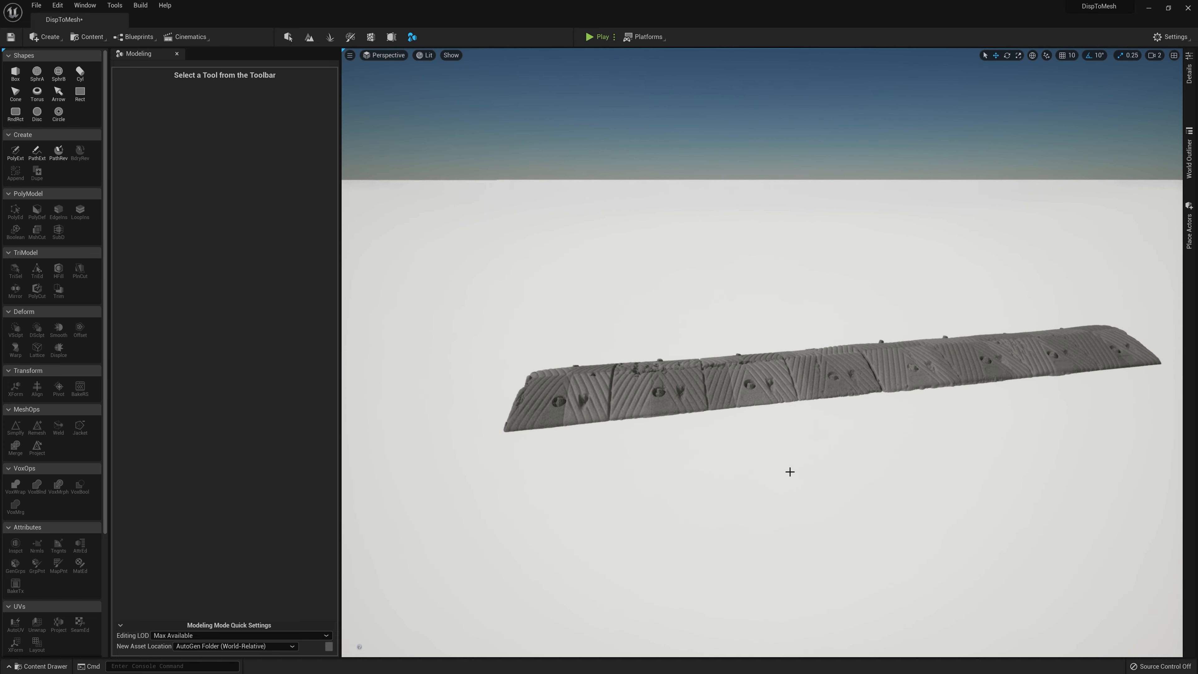
scroll(834, 307, "up", 2)
left_click(839, 381)
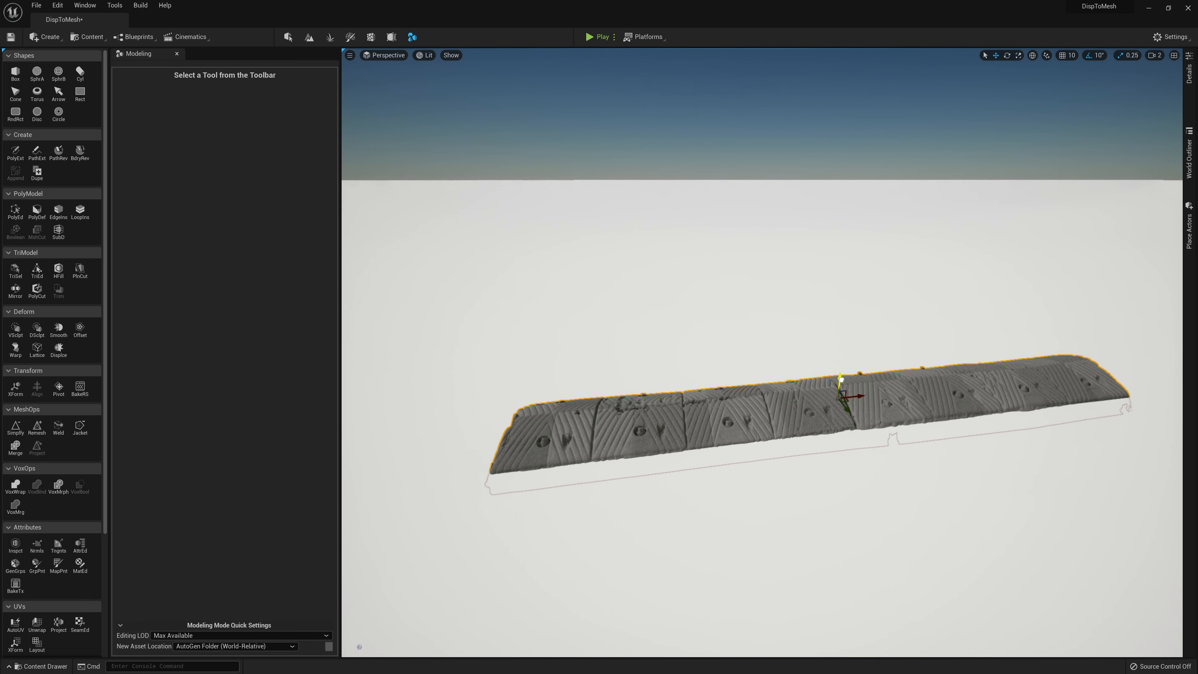
right_click_drag(839, 381, 851, 408)
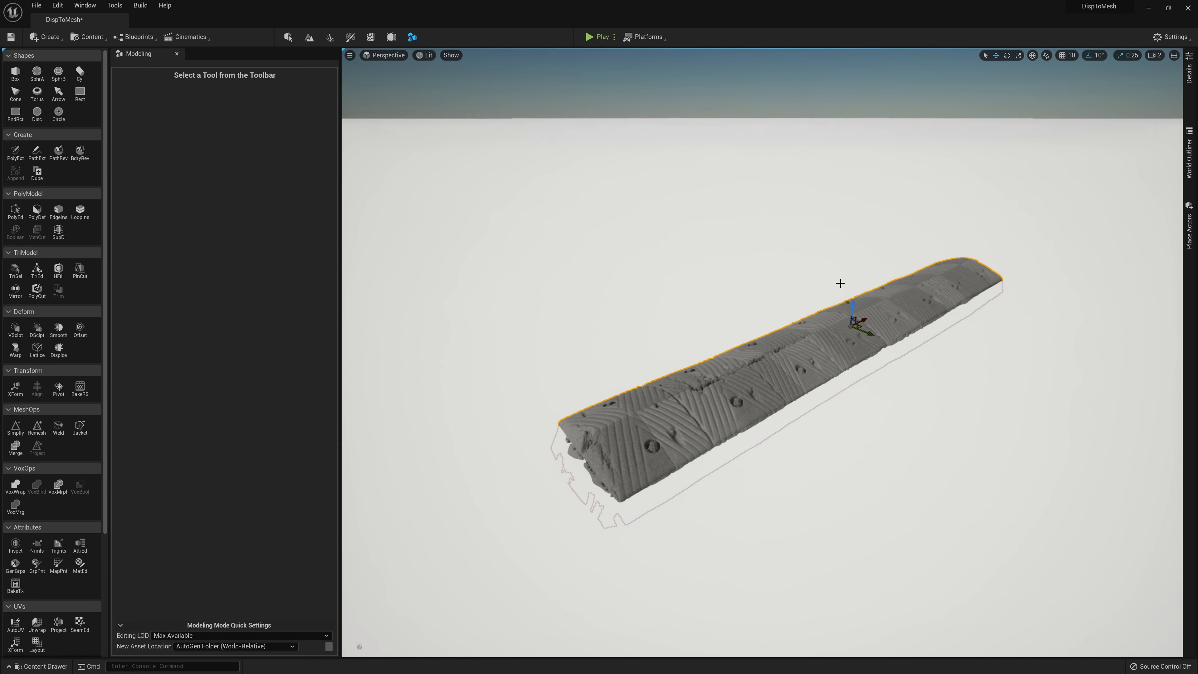
left_click(847, 274)
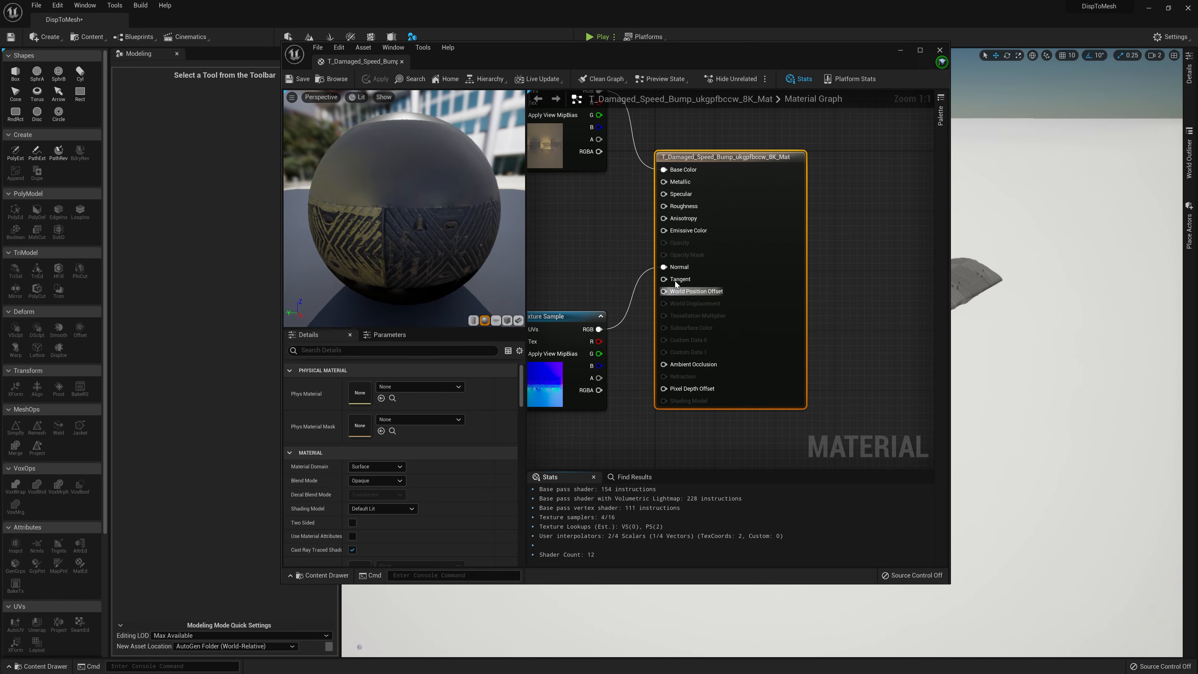
Step: Move the base colour texture sample away from the material node and delete the normal map texture sample
scroll(627, 257, "down", 1)
right_click_drag(595, 237, 712, 278)
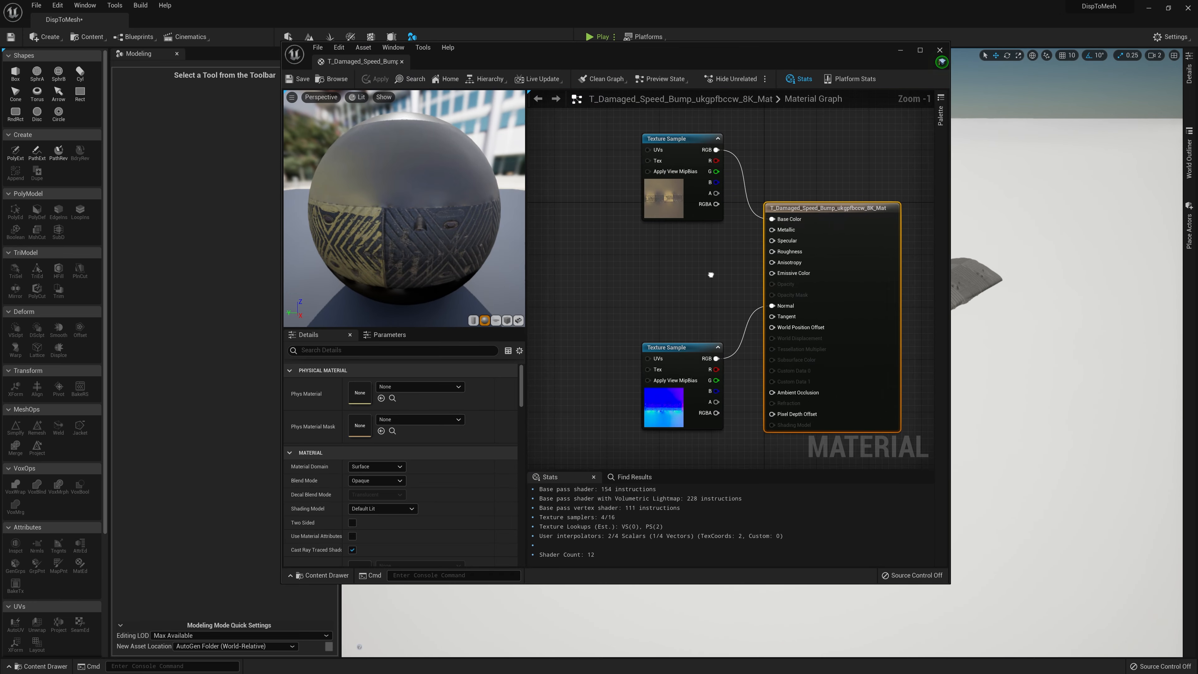
left_click_drag(692, 160, 641, 203)
right_click_drag(689, 352, 691, 315)
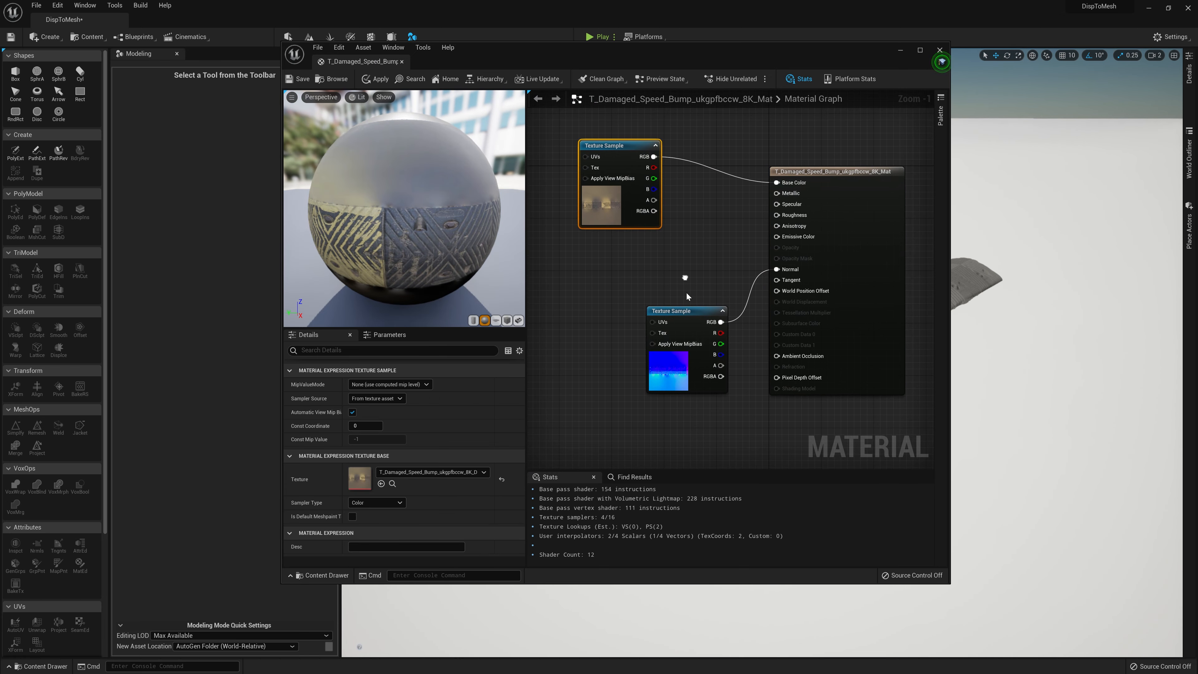
left_click(695, 344)
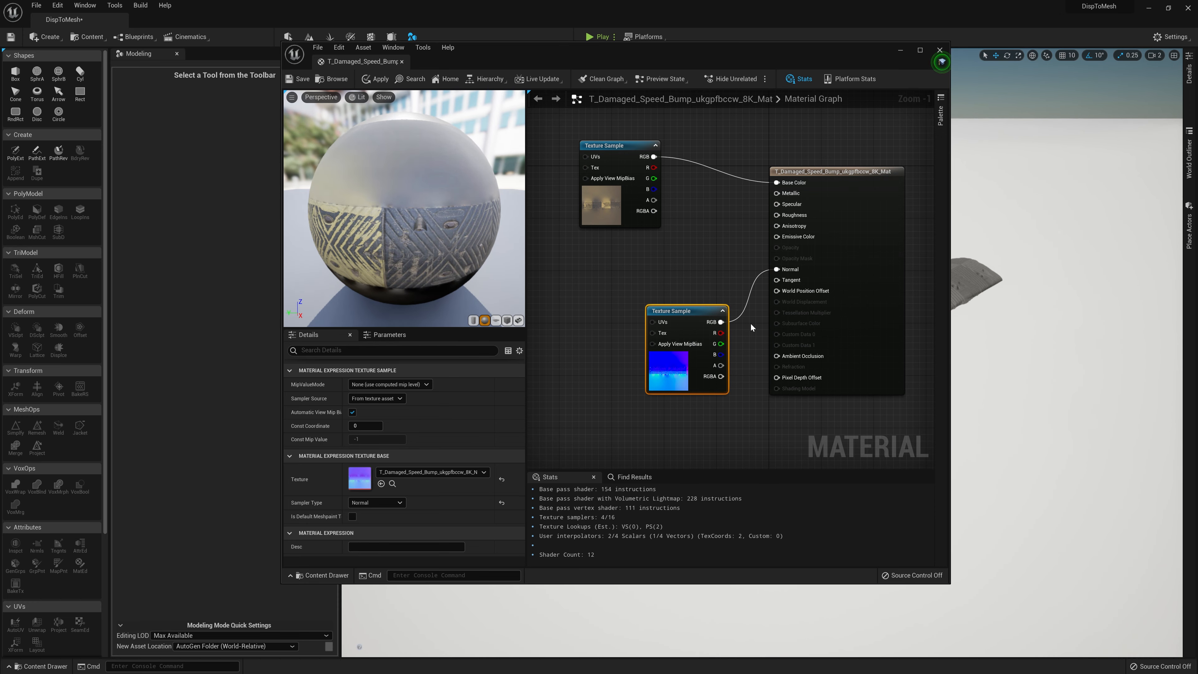
key("Delete")
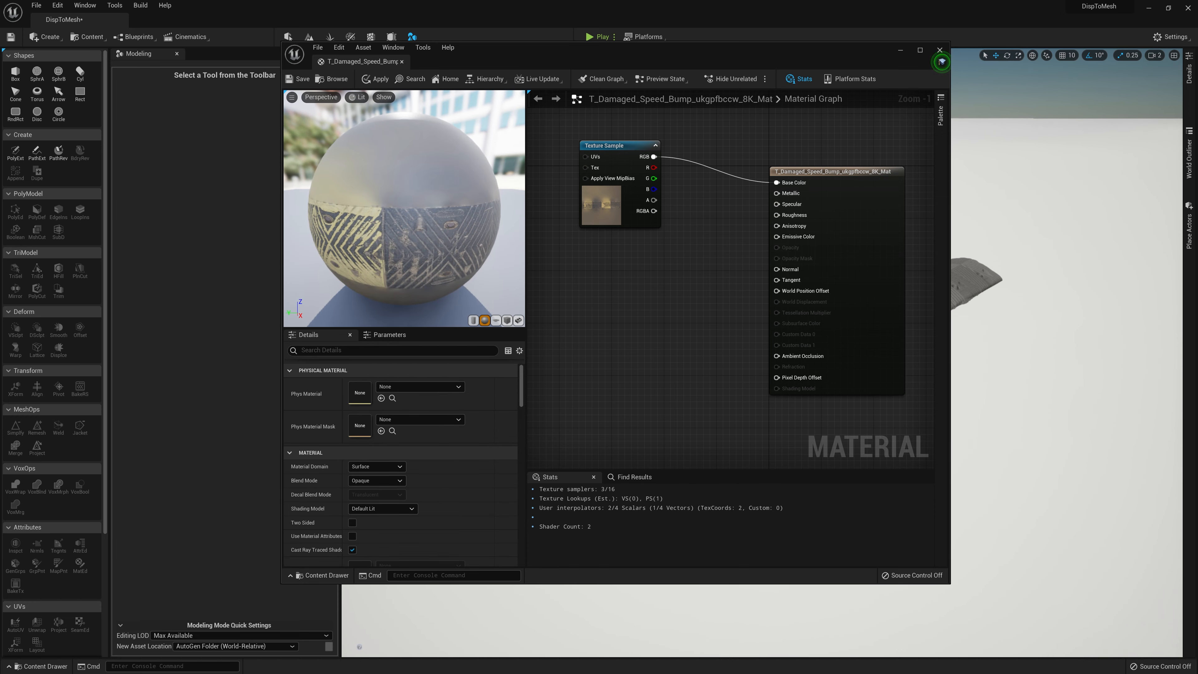
Step: Add the packed mask texture to the speed bump material, connect its green channel to Roughness, and close the material
left_click_drag(1193, 358, 588, 277)
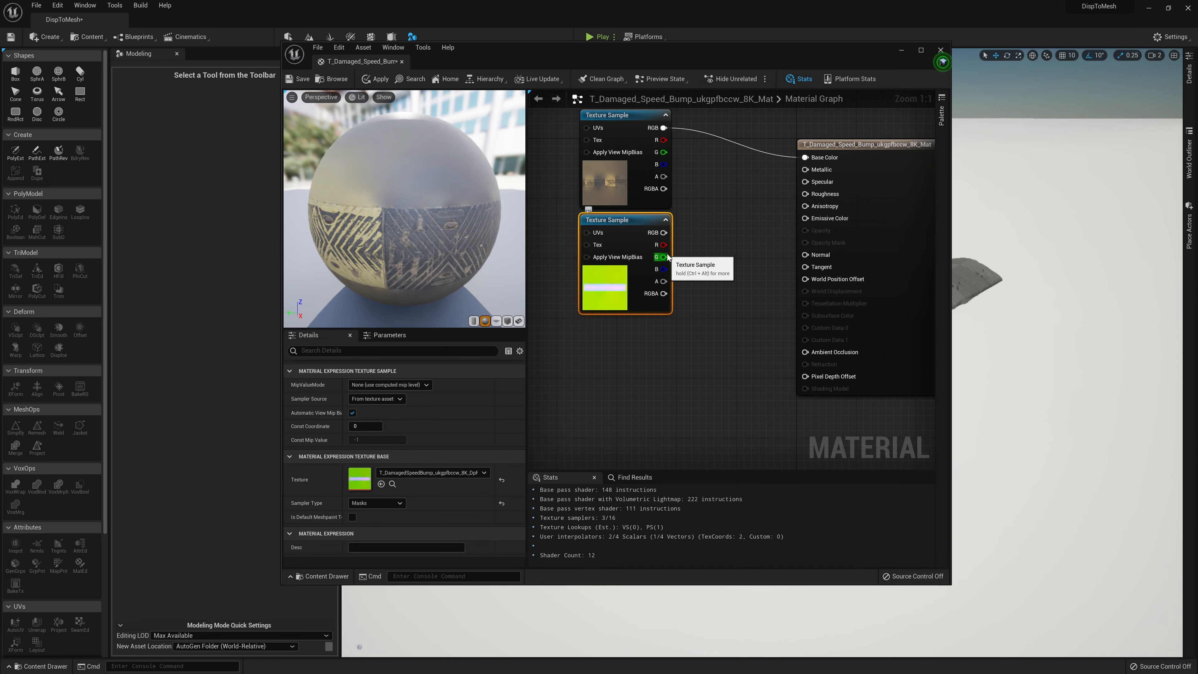
left_click_drag(663, 257, 818, 196)
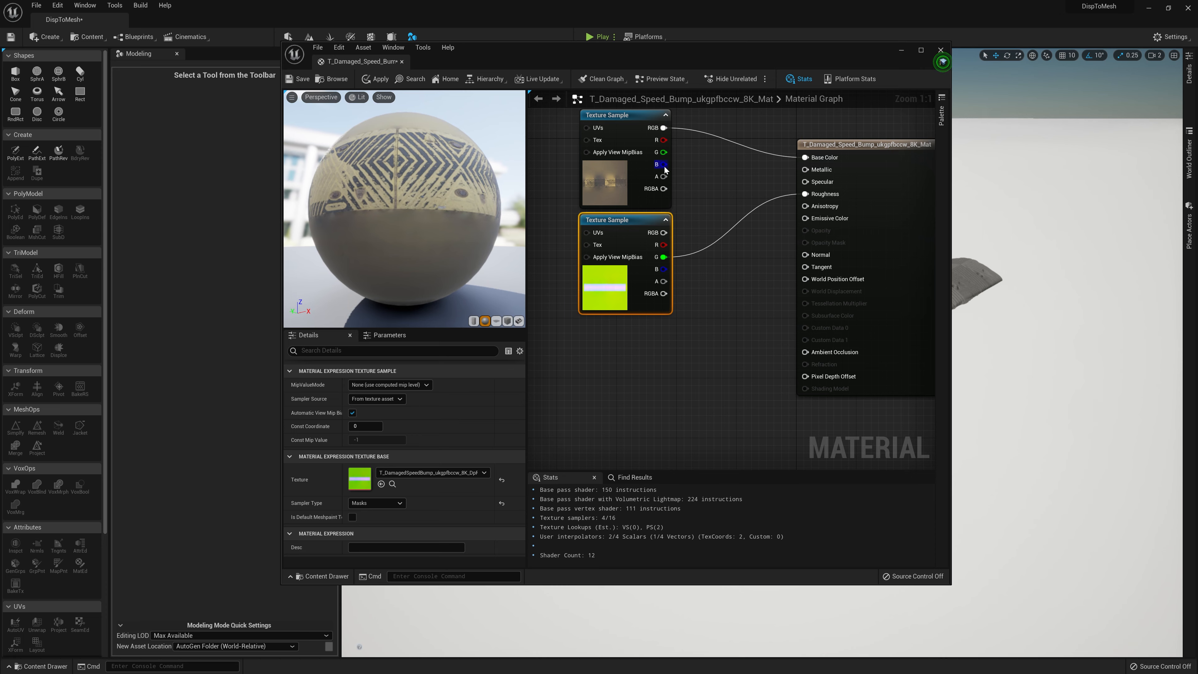
left_click(940, 50)
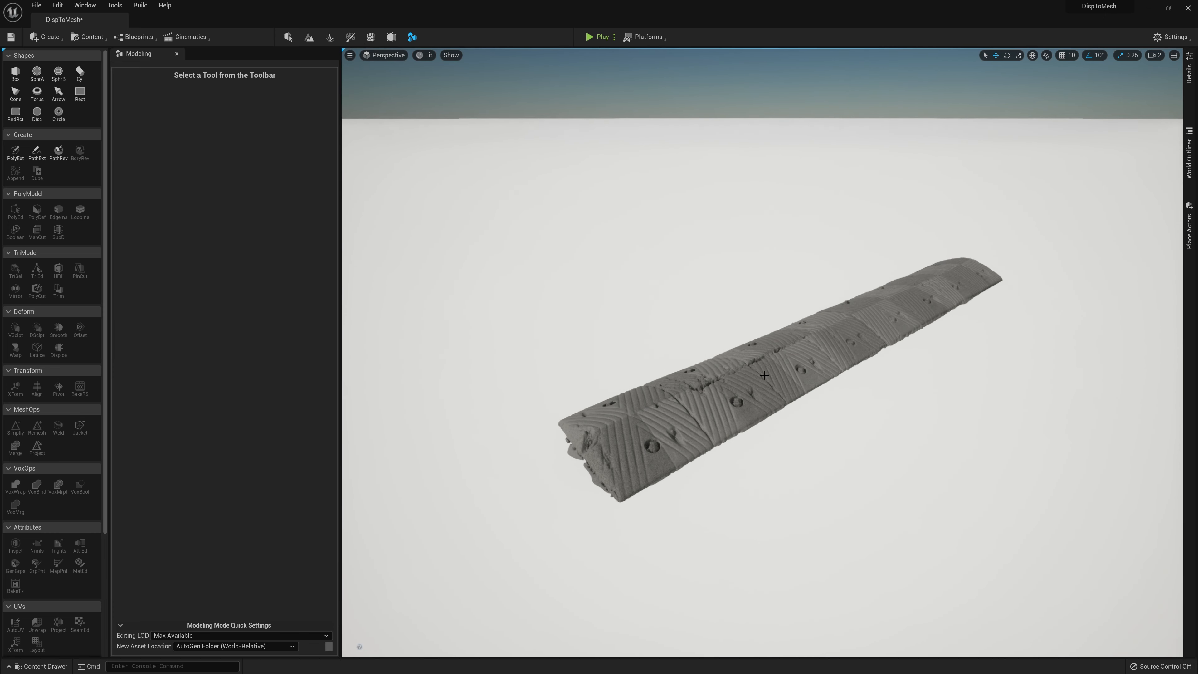
Step: Start a triangle selection on the displaced gravel pothole plane with the selection mode set to All Within Angle
right_click_drag(778, 433, 825, 440)
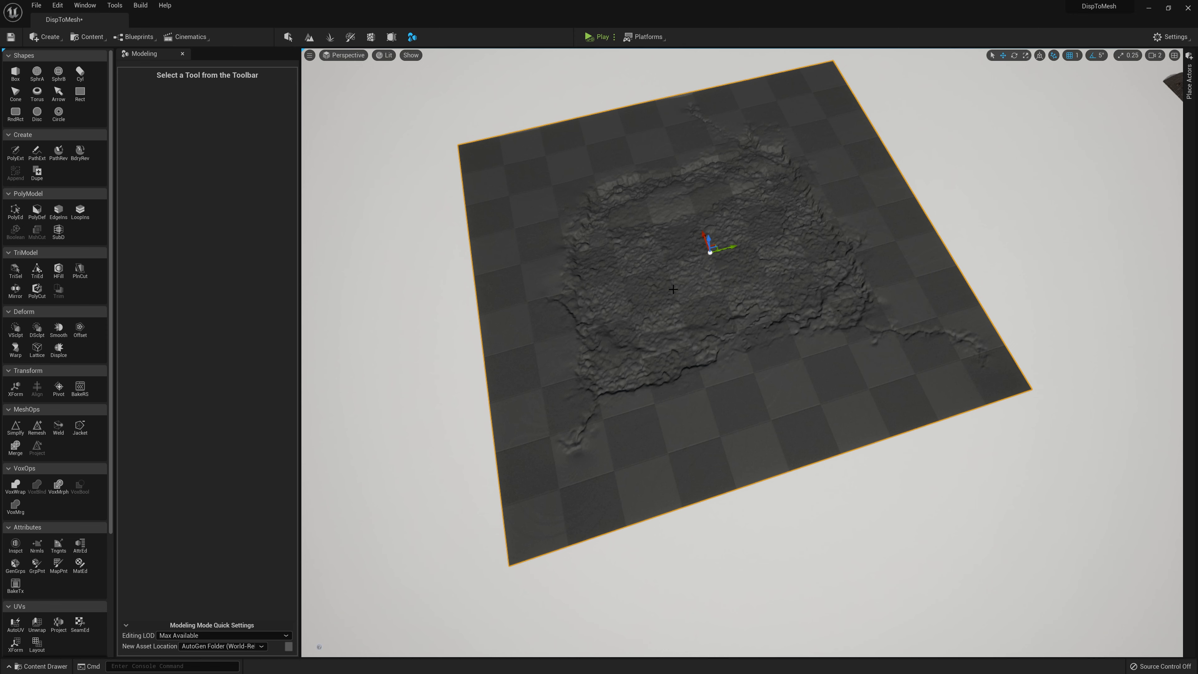
right_click_drag(723, 288, 760, 257)
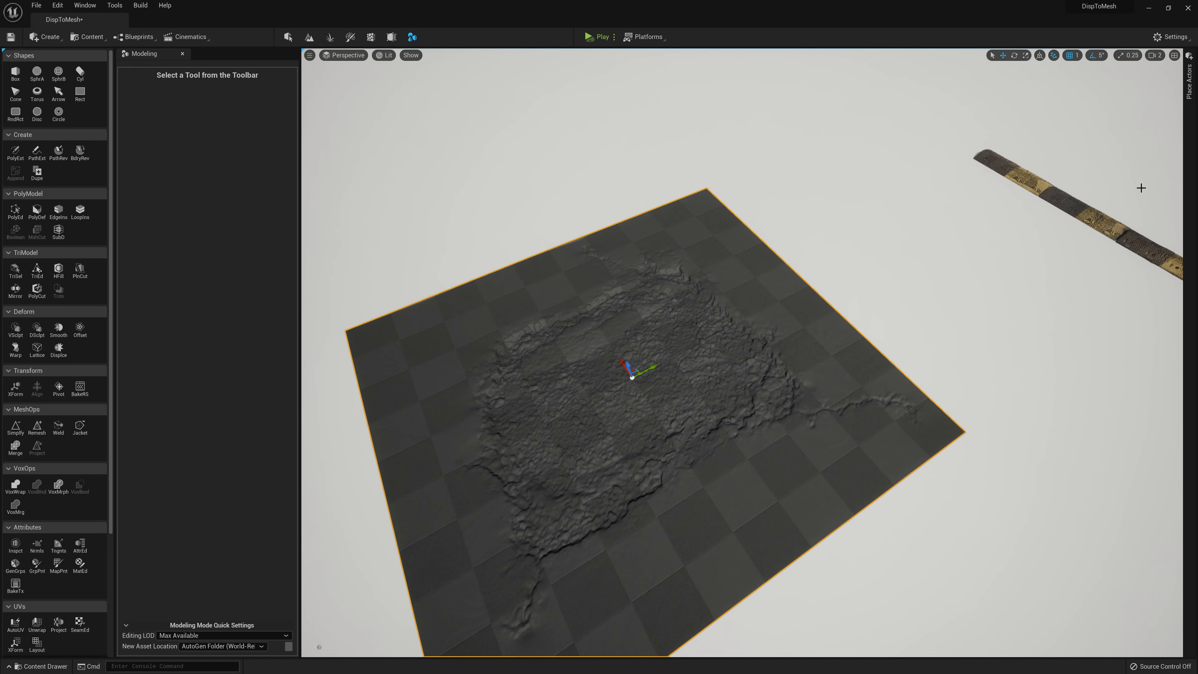
right_click_drag(899, 248, 871, 247)
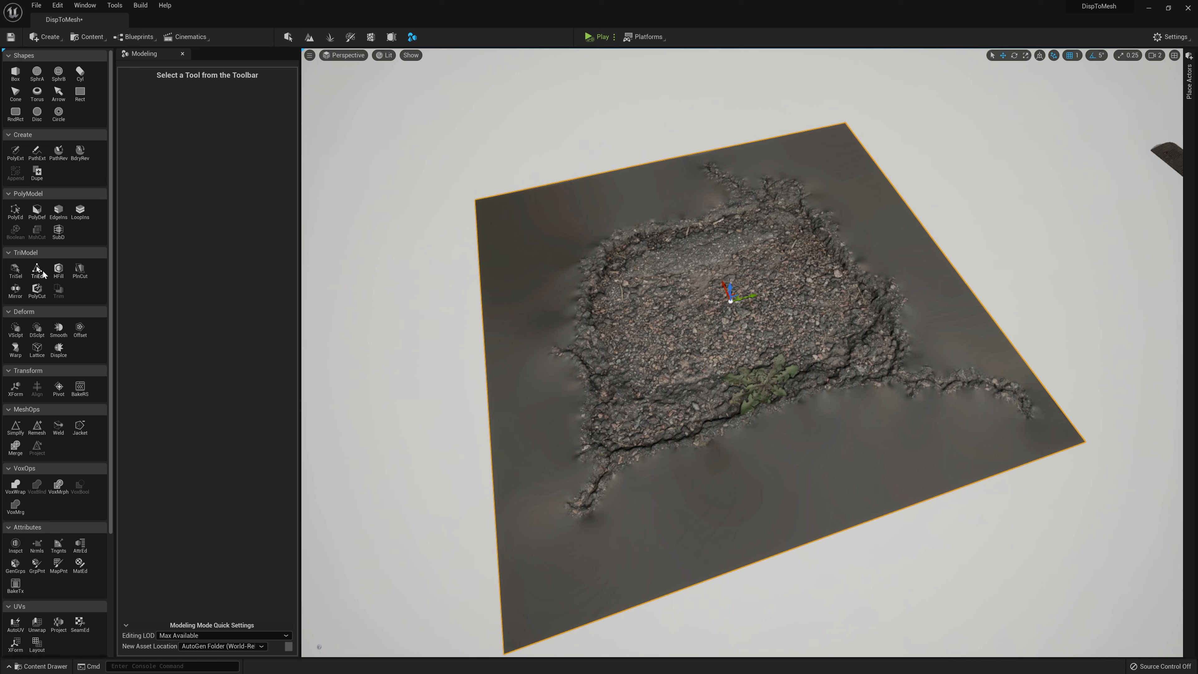
left_click(11, 276)
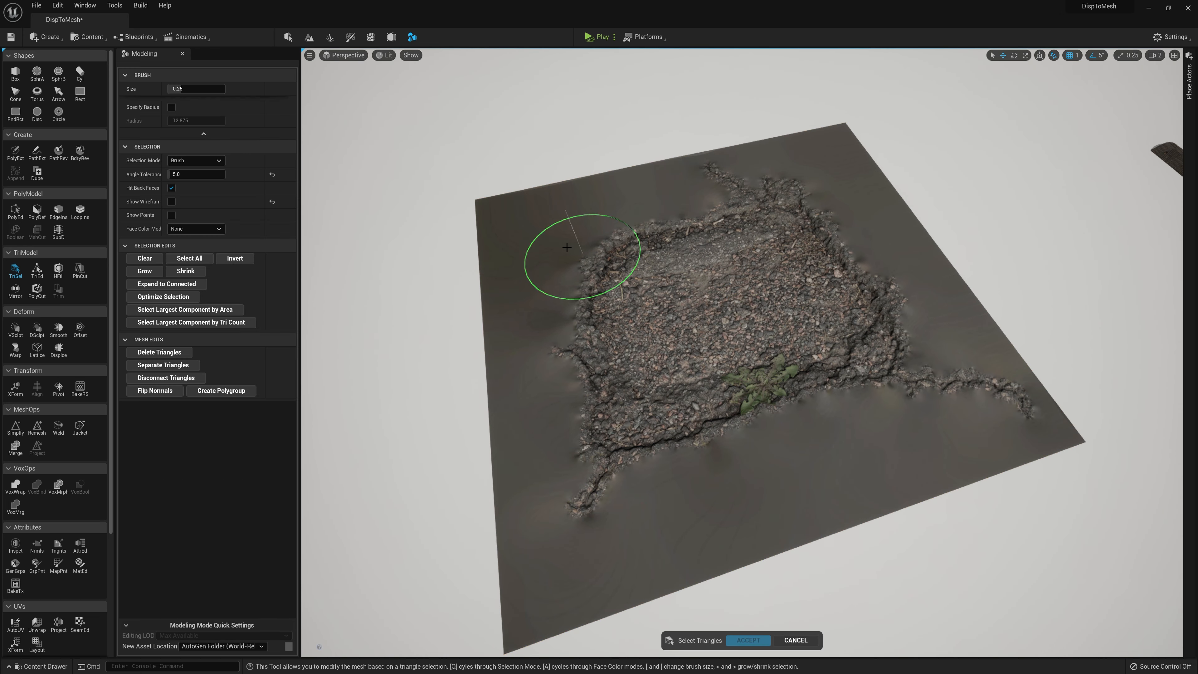
left_click(203, 160)
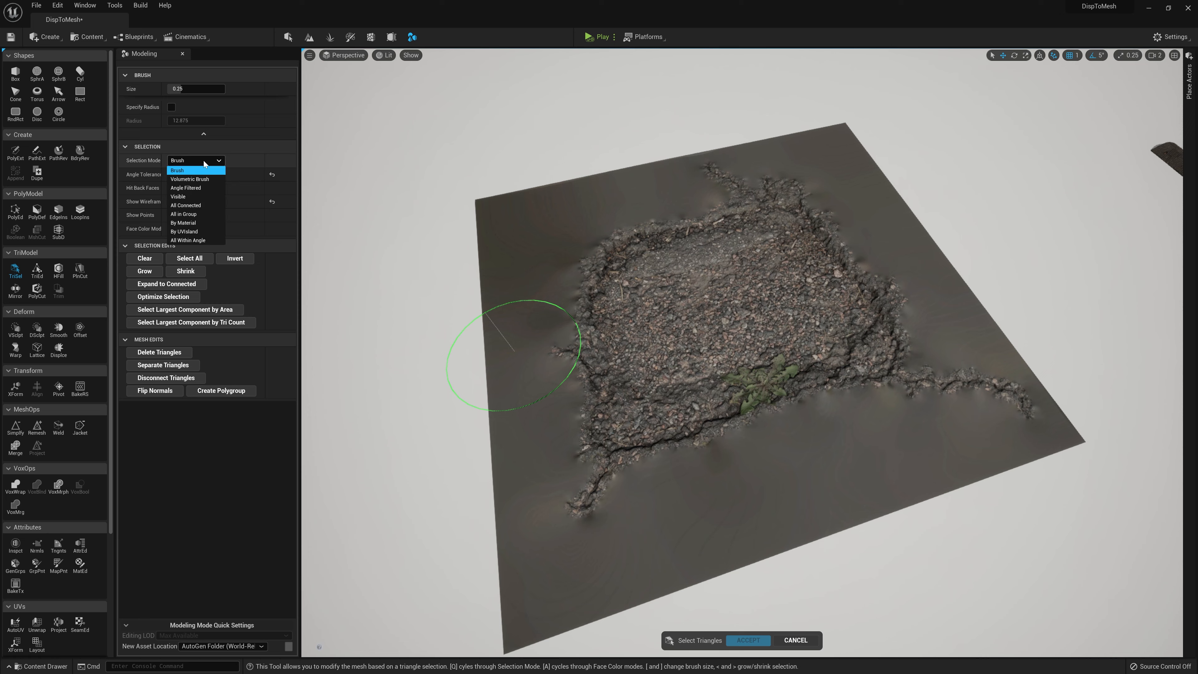
left_click(197, 240)
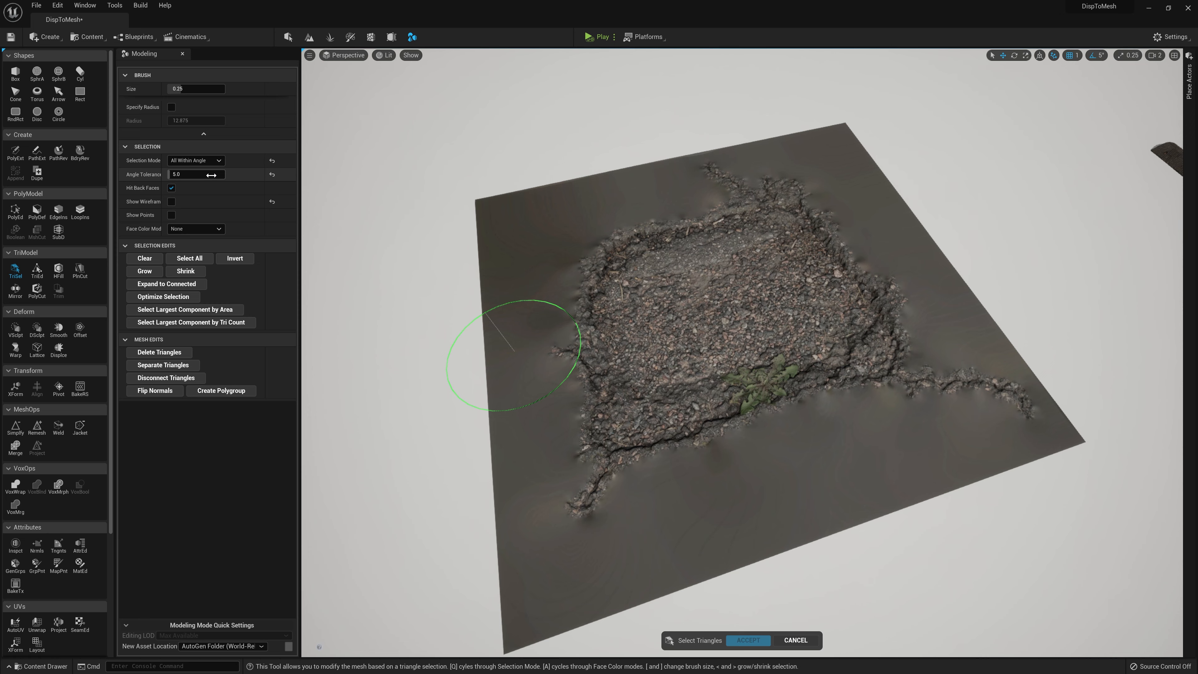
Step: Select the flat ground triangles between the pothole's near rim and the plane's front edge
left_click(731, 518)
left_click(750, 517)
left_click(764, 512)
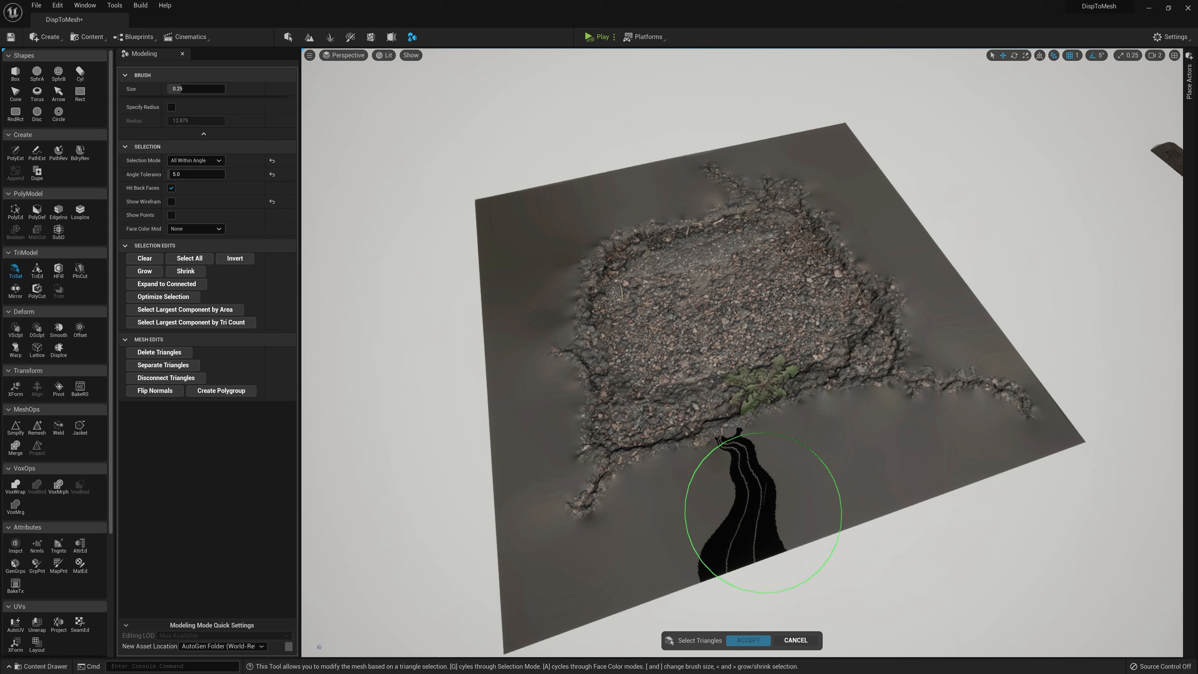
left_click(787, 512)
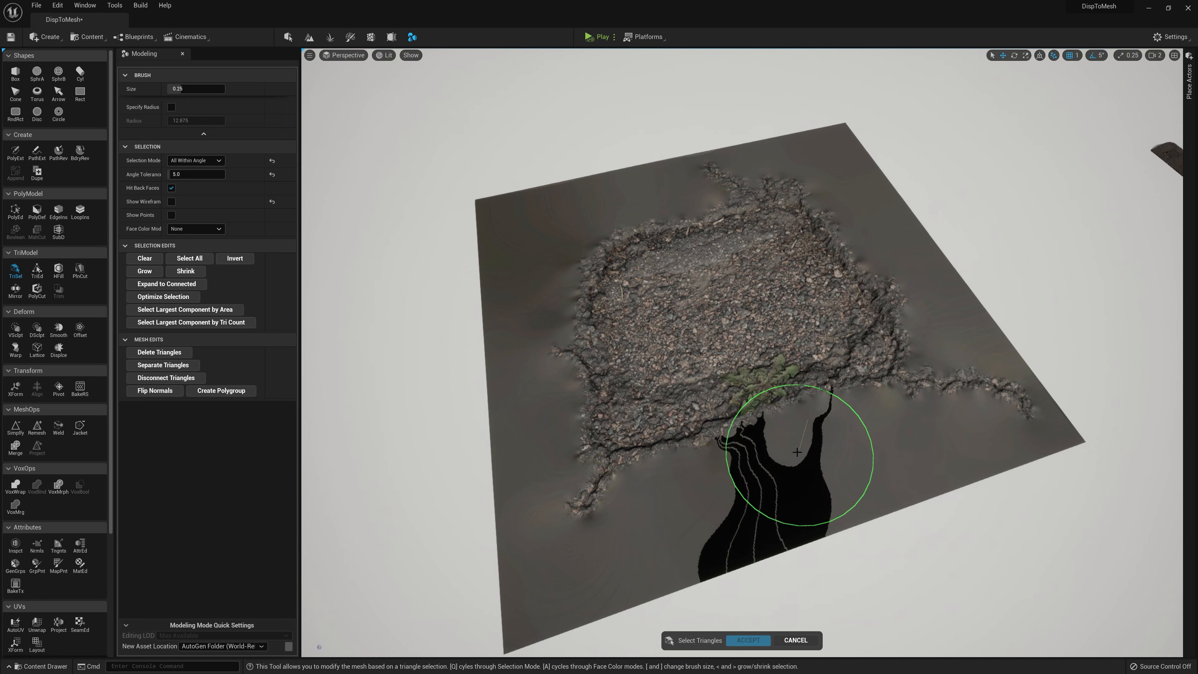
left_click(846, 502)
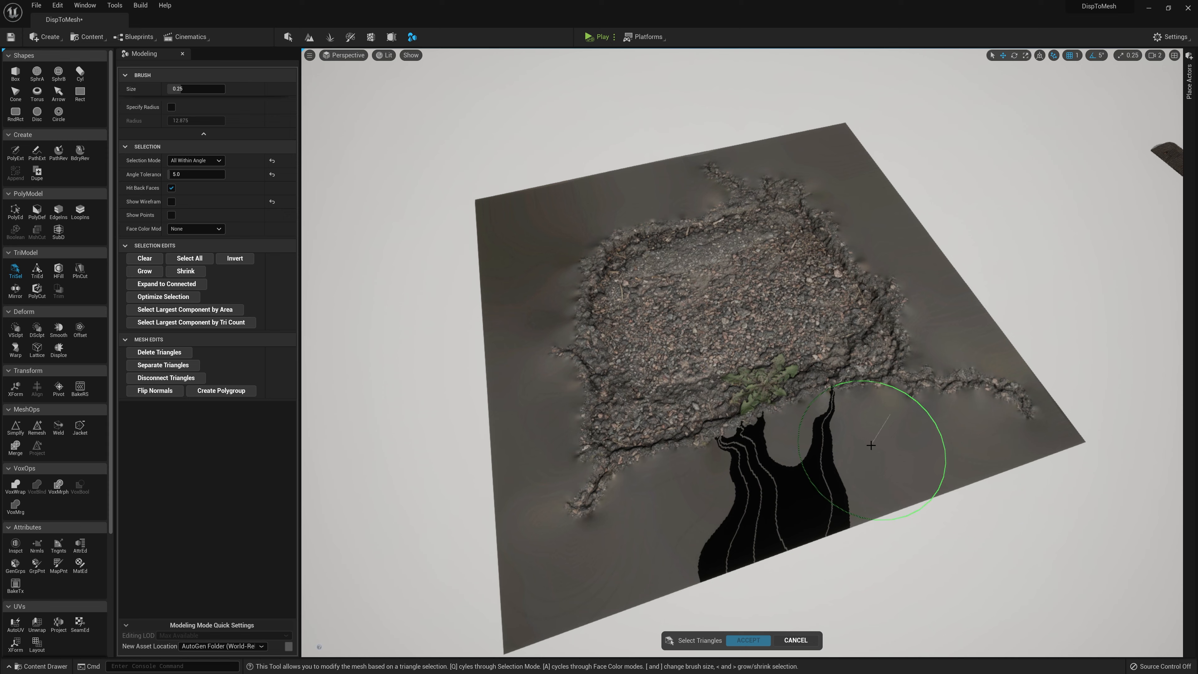
mouse_move(842, 448)
left_mouse_down()
mouse_move(829, 521)
mouse_move(669, 535)
mouse_move(627, 574)
left_mouse_up()
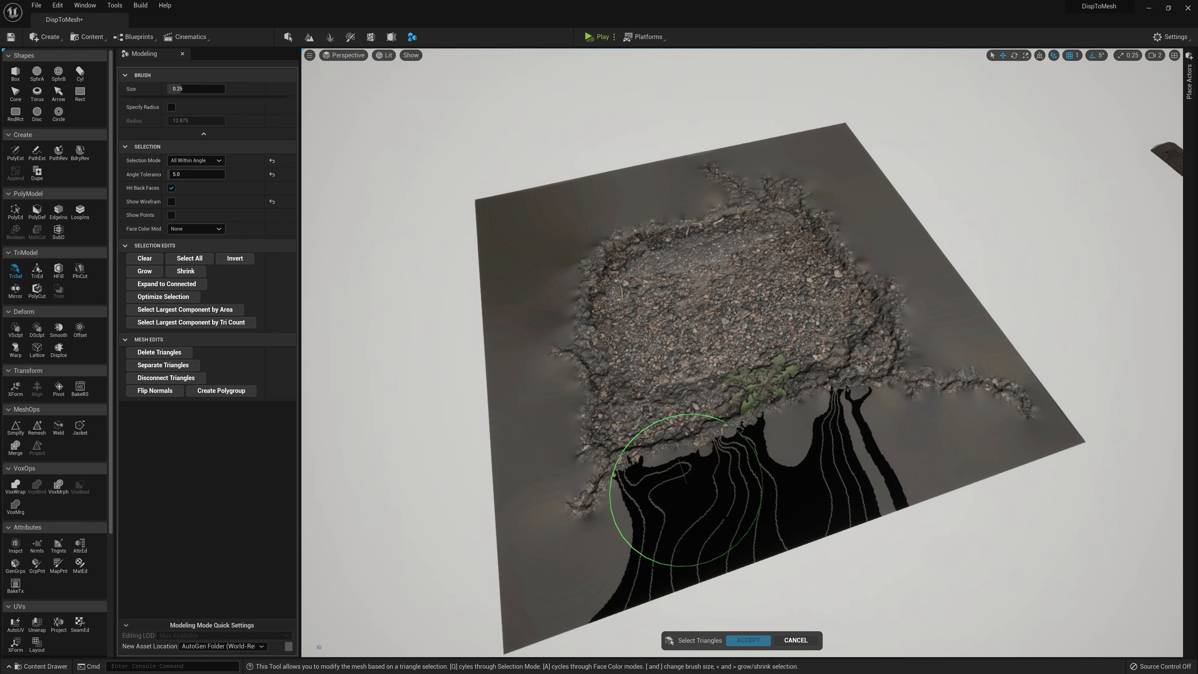
Step: Set the angle tolerance to 7, select the flat ground around the pothole, and grow the selection to fill gaps
left_click(199, 179)
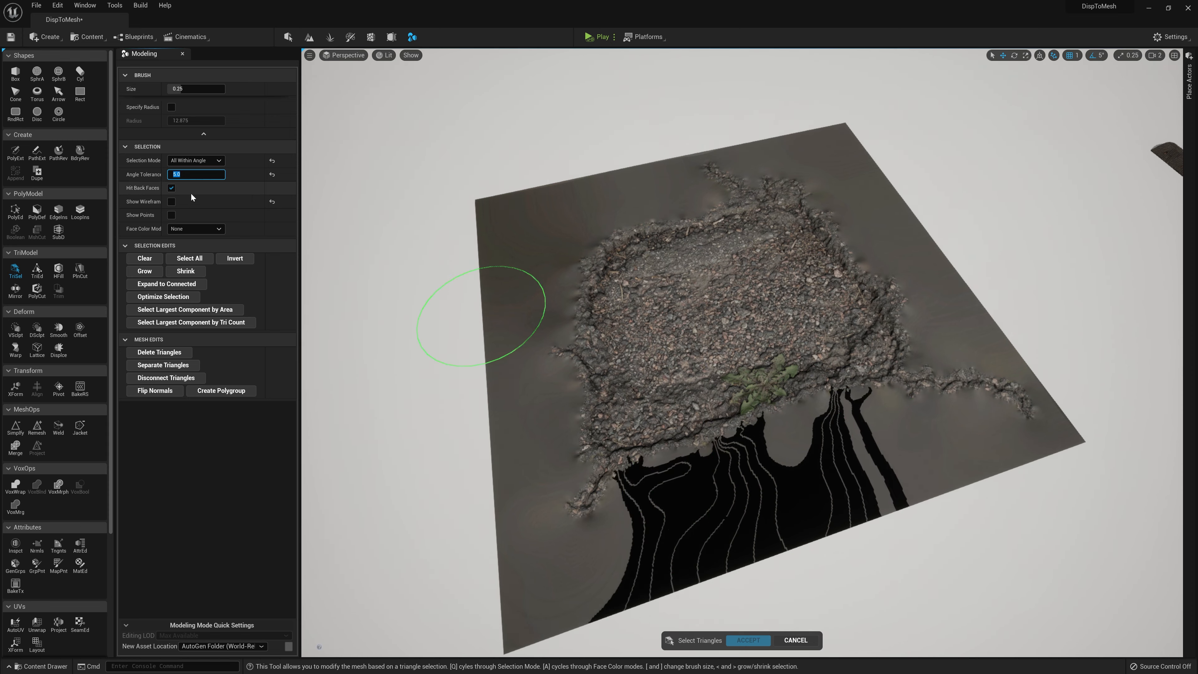
left_click(925, 465)
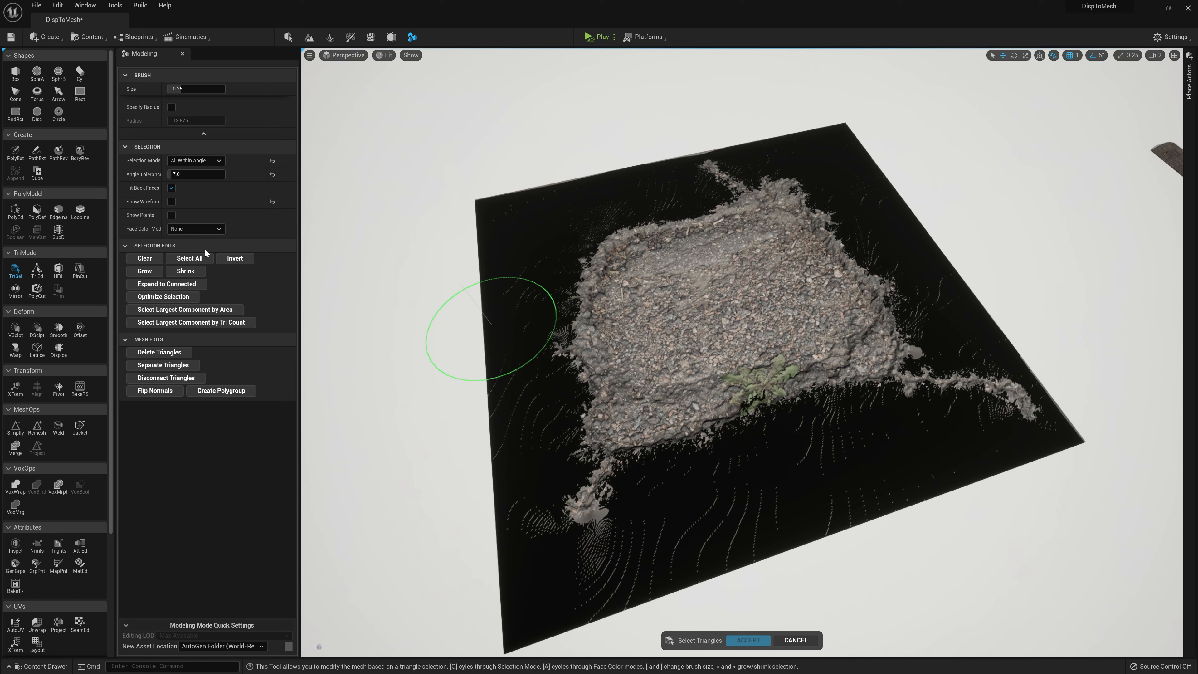
left_click(142, 270)
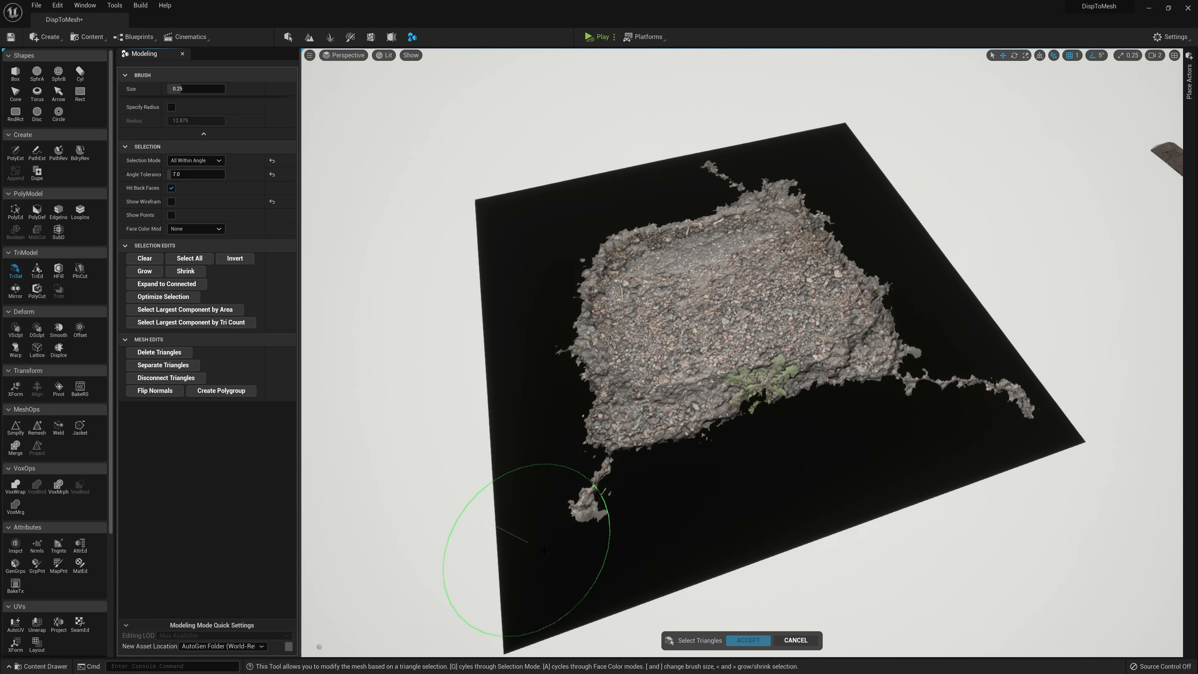
Step: Shrink the flat-ground selection back from the pothole's rim
left_click(193, 274)
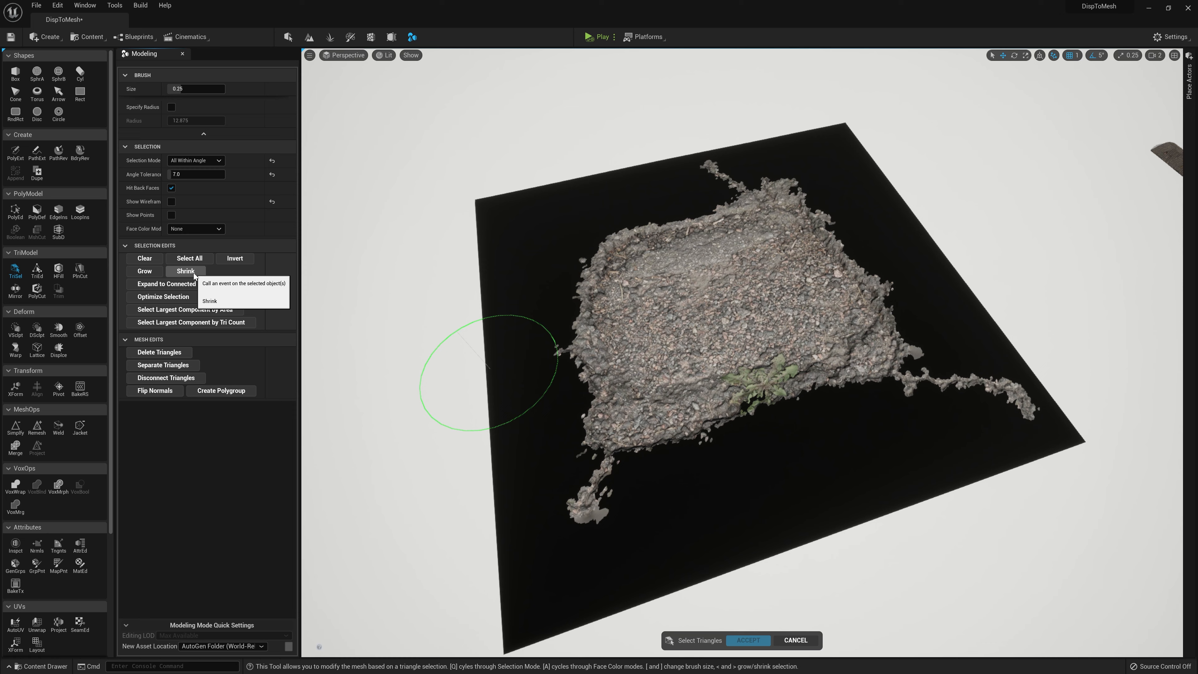
left_click(193, 274)
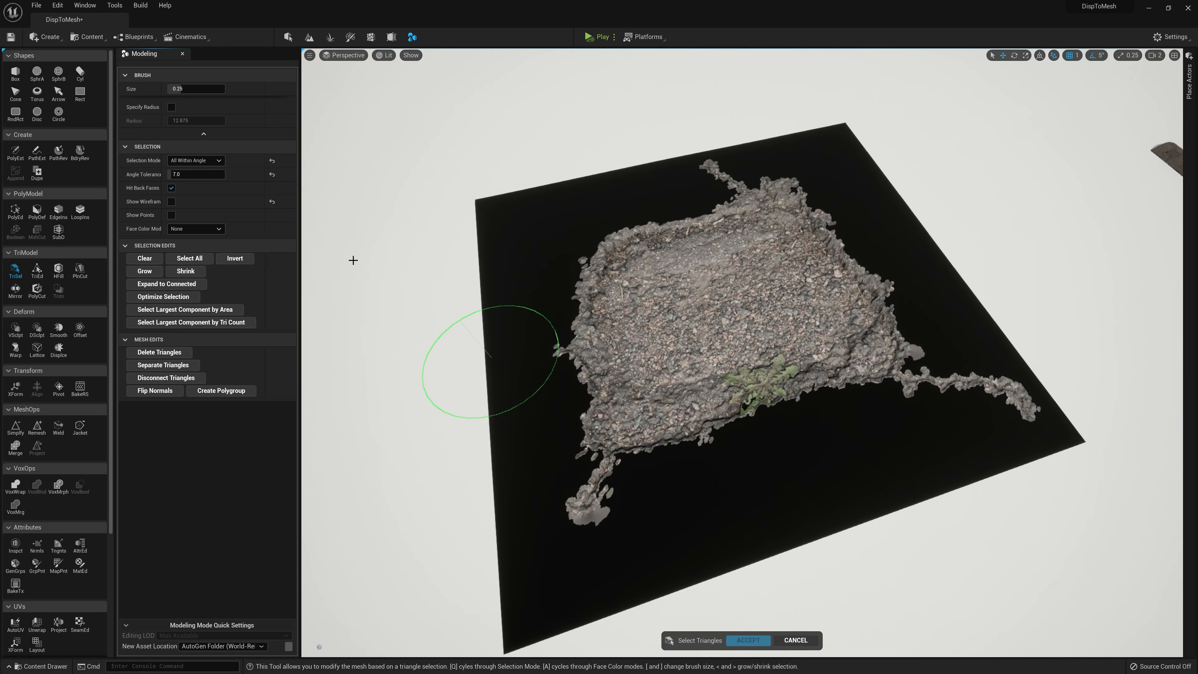
left_click(153, 270)
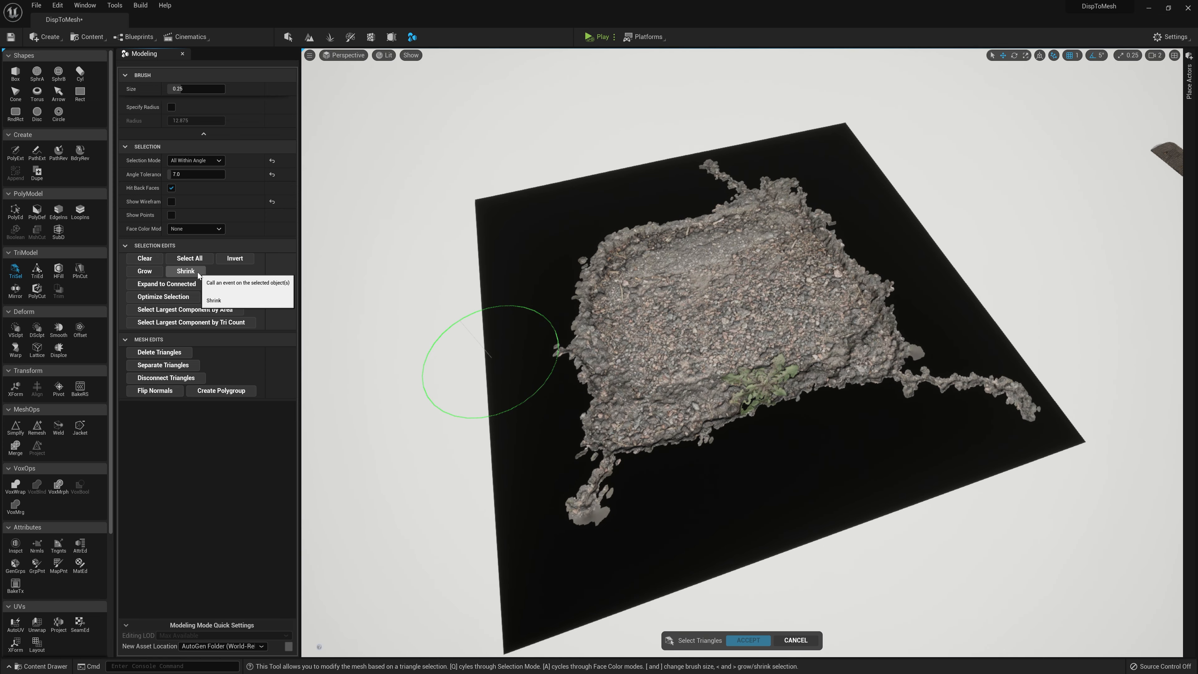
Step: Set the brush size to 0.02 and switch the triangle selection mode to Brush
left_click_drag(793, 344, 755, 345, "alt")
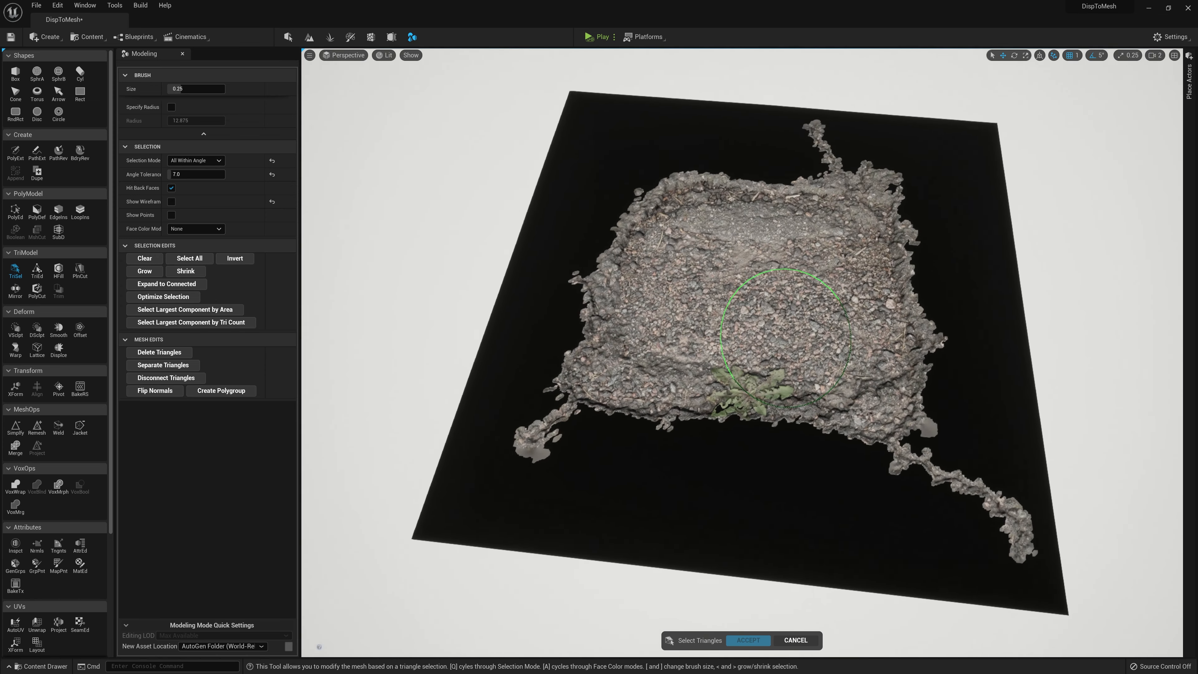
right_click_drag(755, 344, 786, 359, "alt")
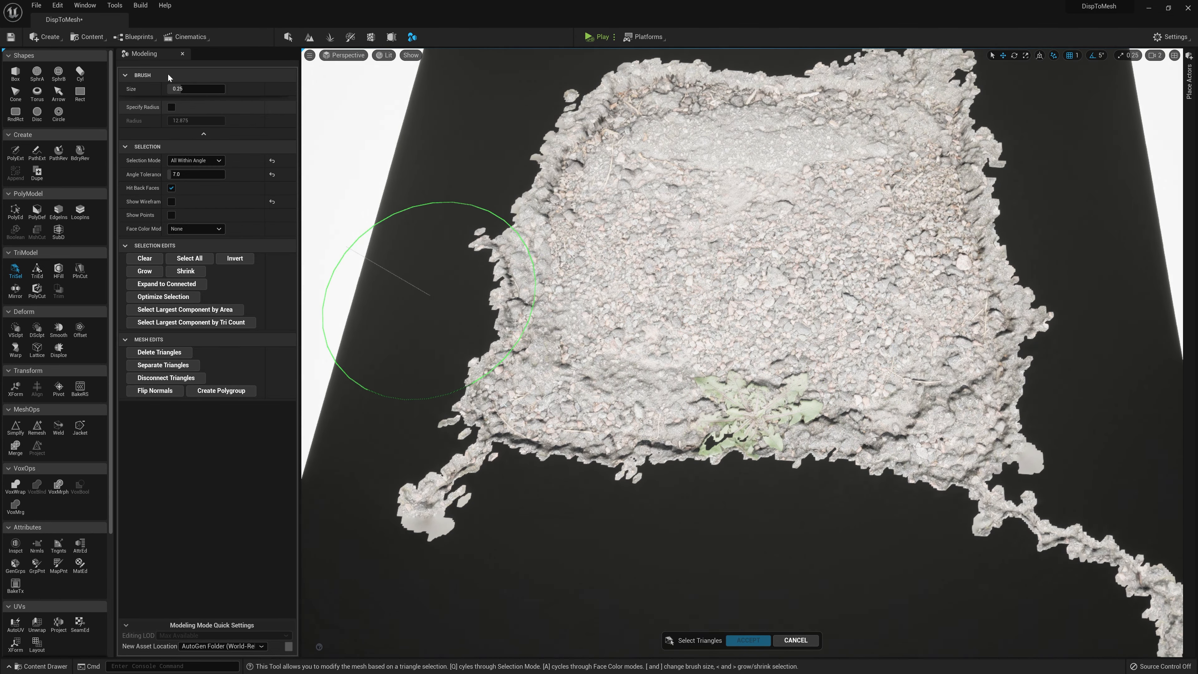
left_click(187, 86)
type("0")
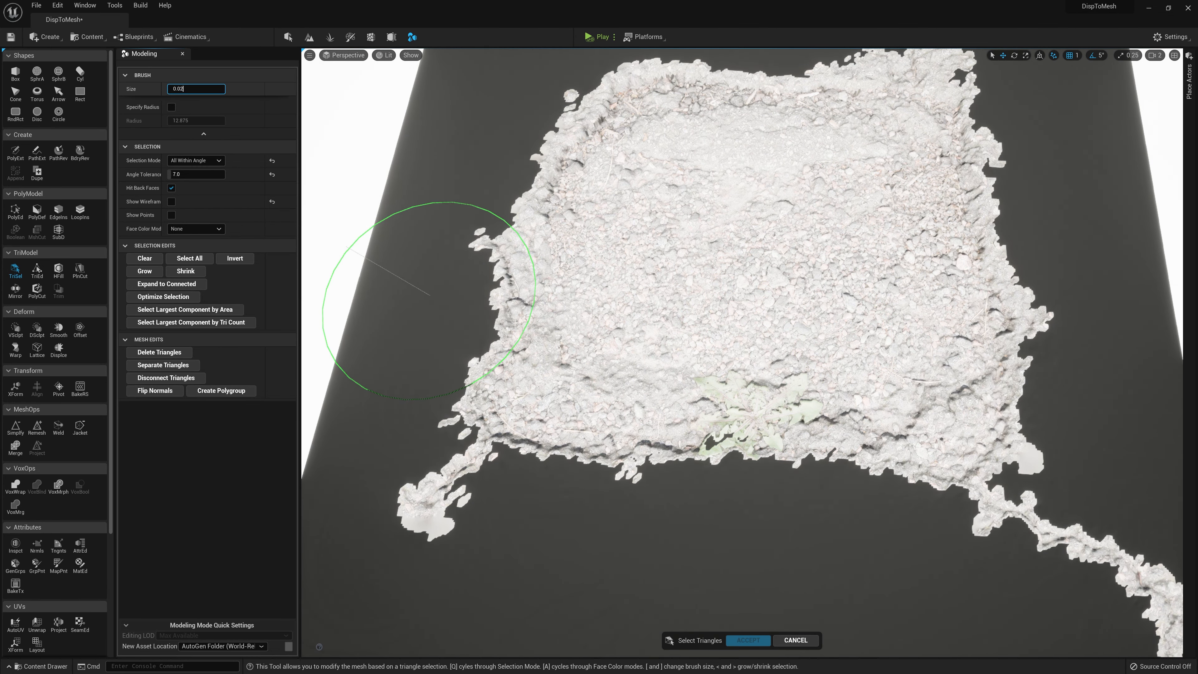
type(".02")
key("Return")
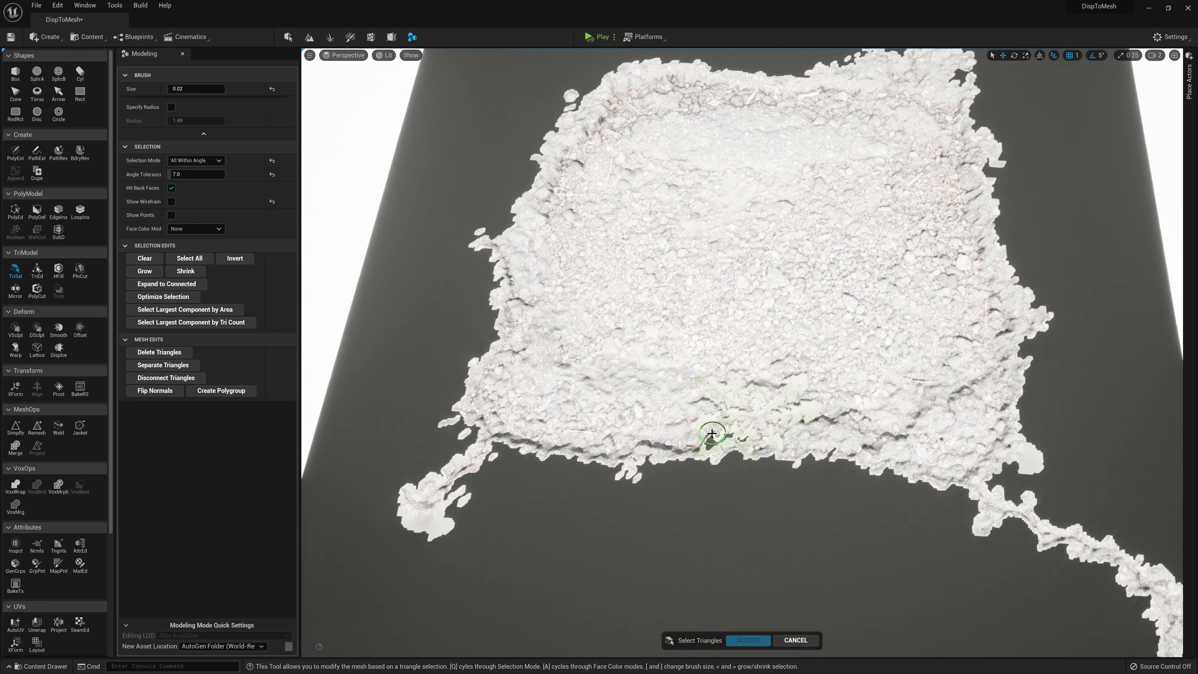
left_click(207, 161)
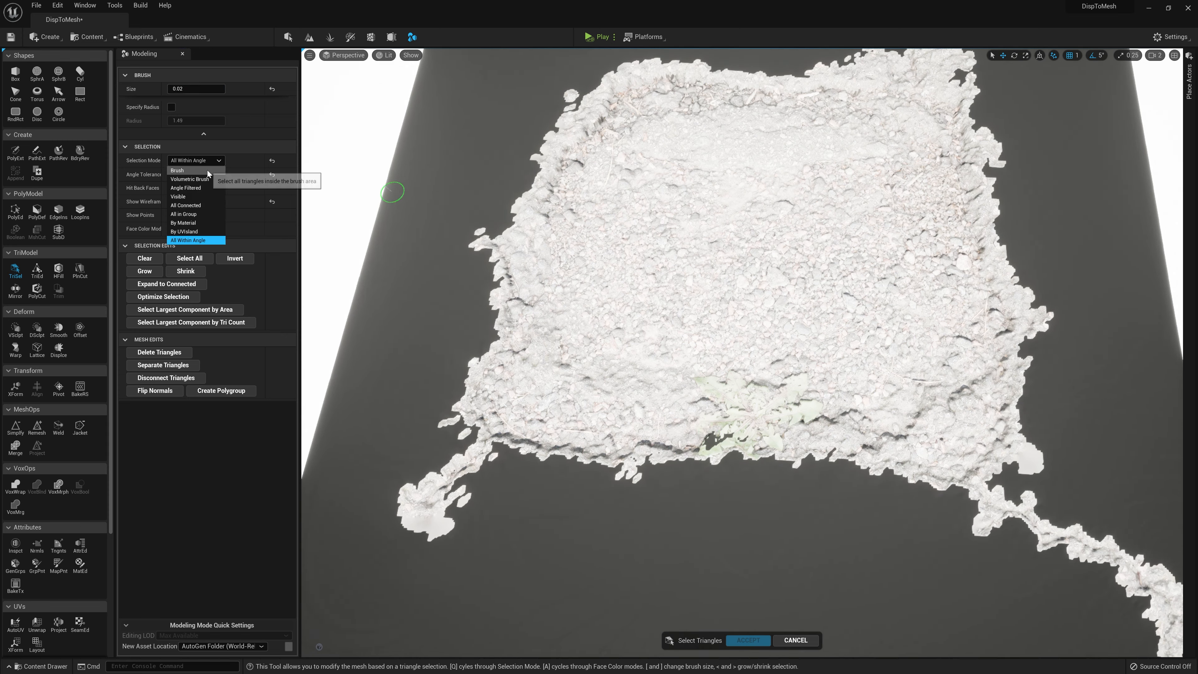
left_click(207, 171)
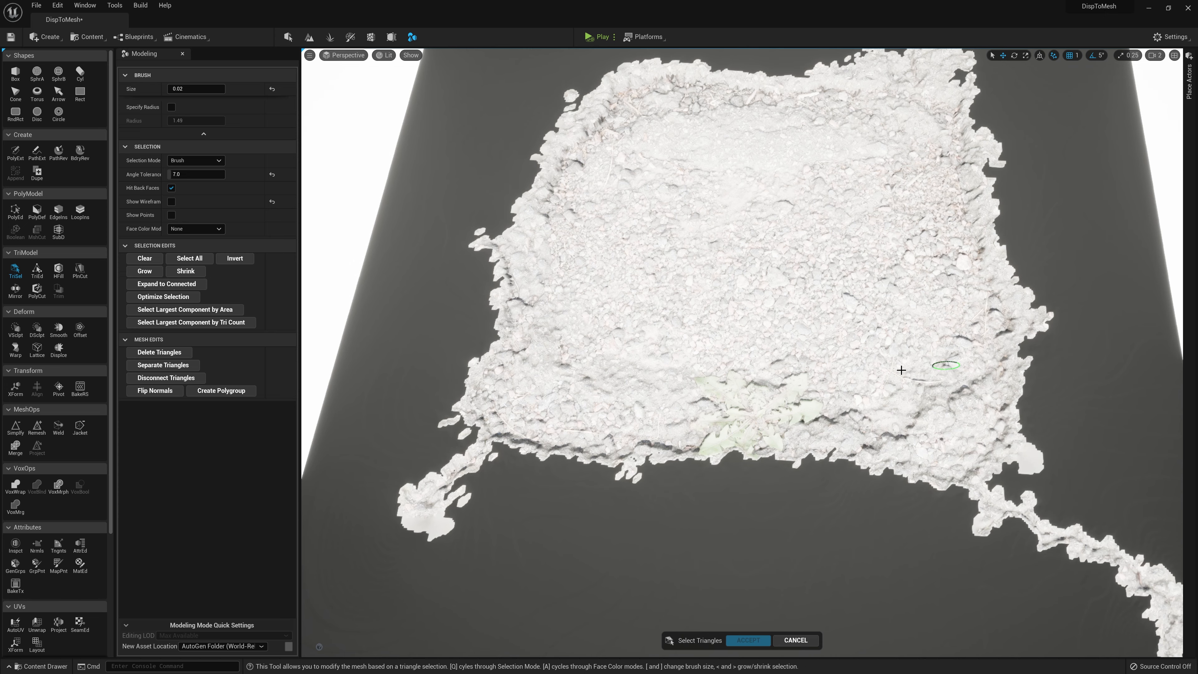
Step: Try brushing extra triangles near the pothole's near rim into the selection, and undo the stroke
mouse_move(865, 368)
left_mouse_down()
mouse_move(911, 329)
mouse_move(914, 465)
left_mouse_up()
key("ctrl+z")
scroll(911, 329, "down", 5)
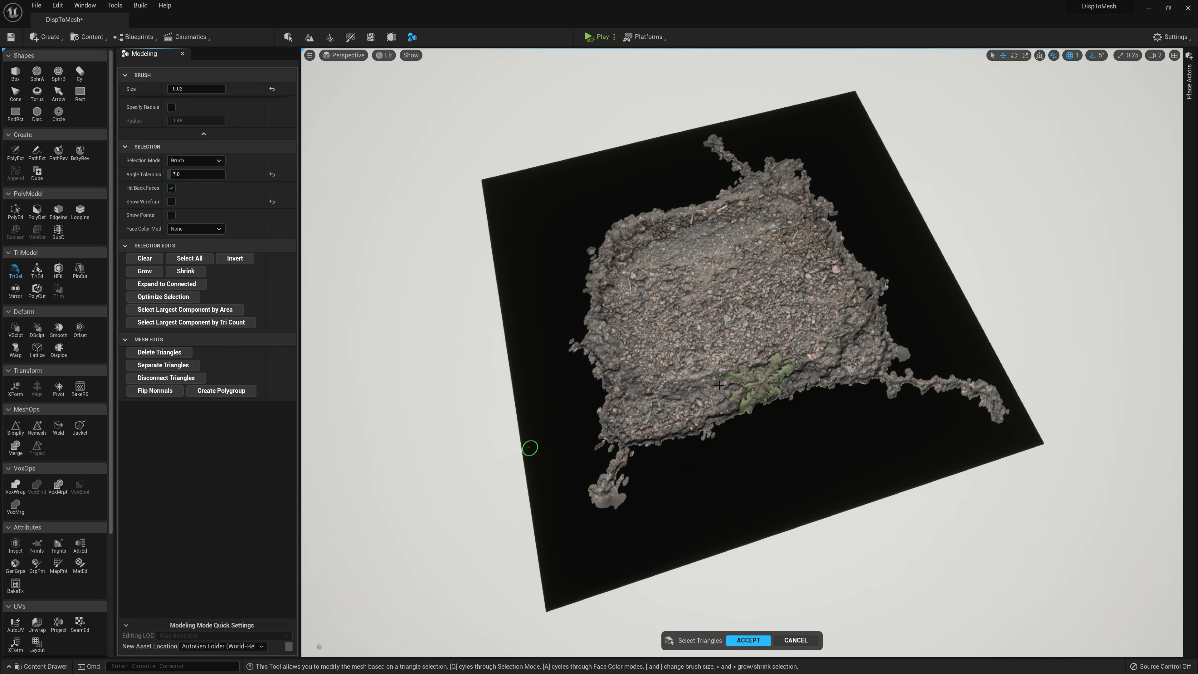
left_click_drag(719, 384, 743, 411, "alt")
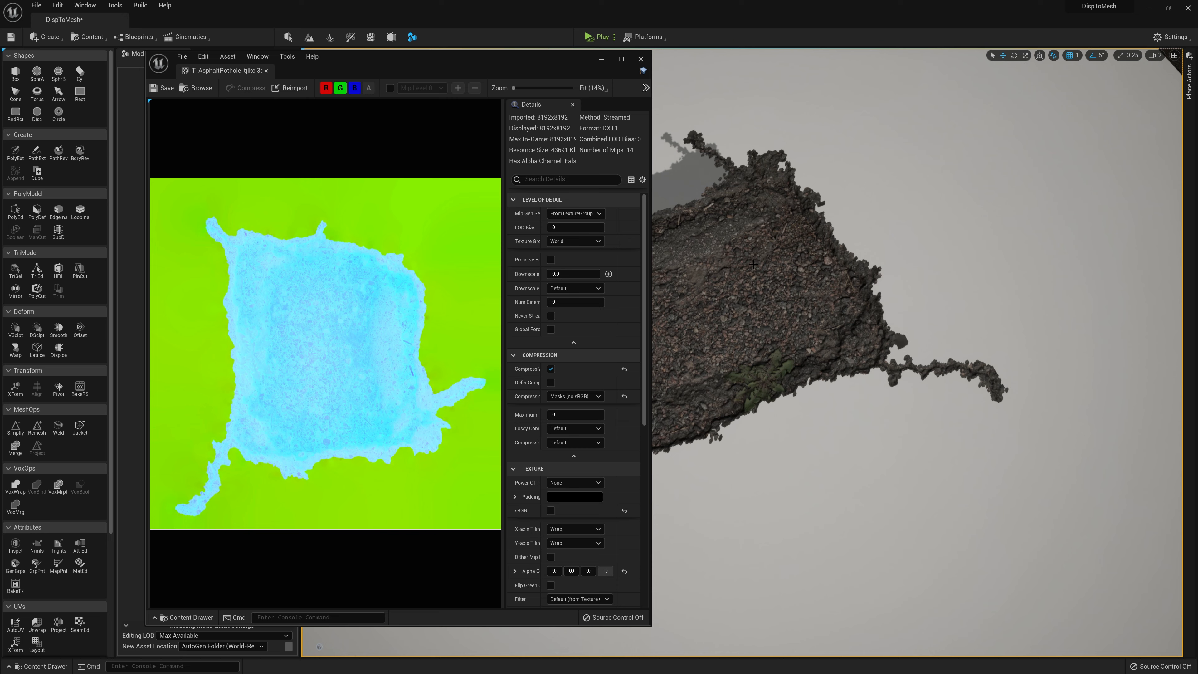
Step: View only the blue mask channel of the T_AsphaltPothole texture, close it, and open the Displace settings for the pothole mesh
left_click_drag(373, 62, 369, 67)
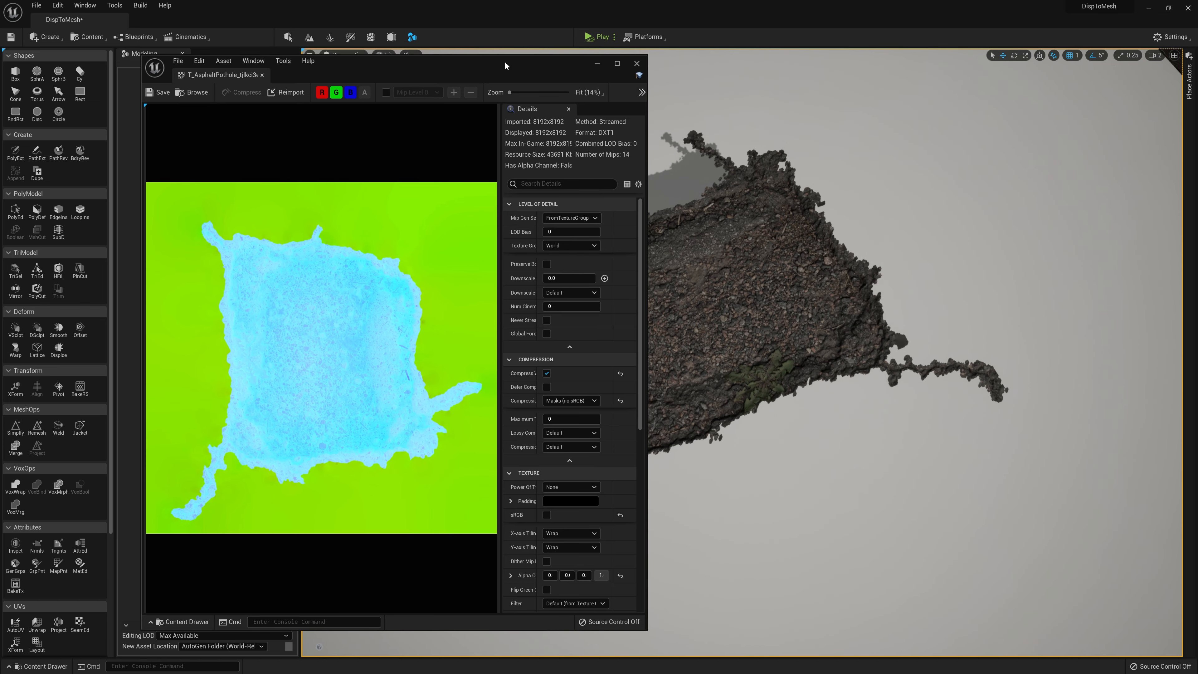
left_click_drag(504, 63, 484, 65)
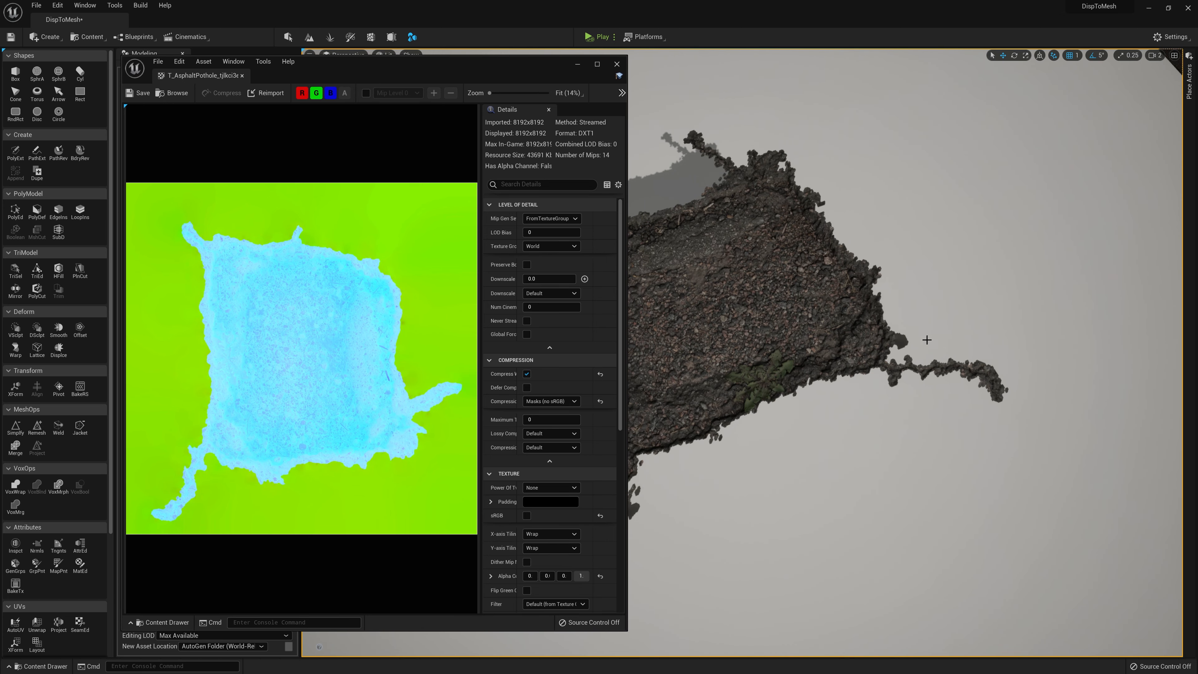
left_click(313, 96)
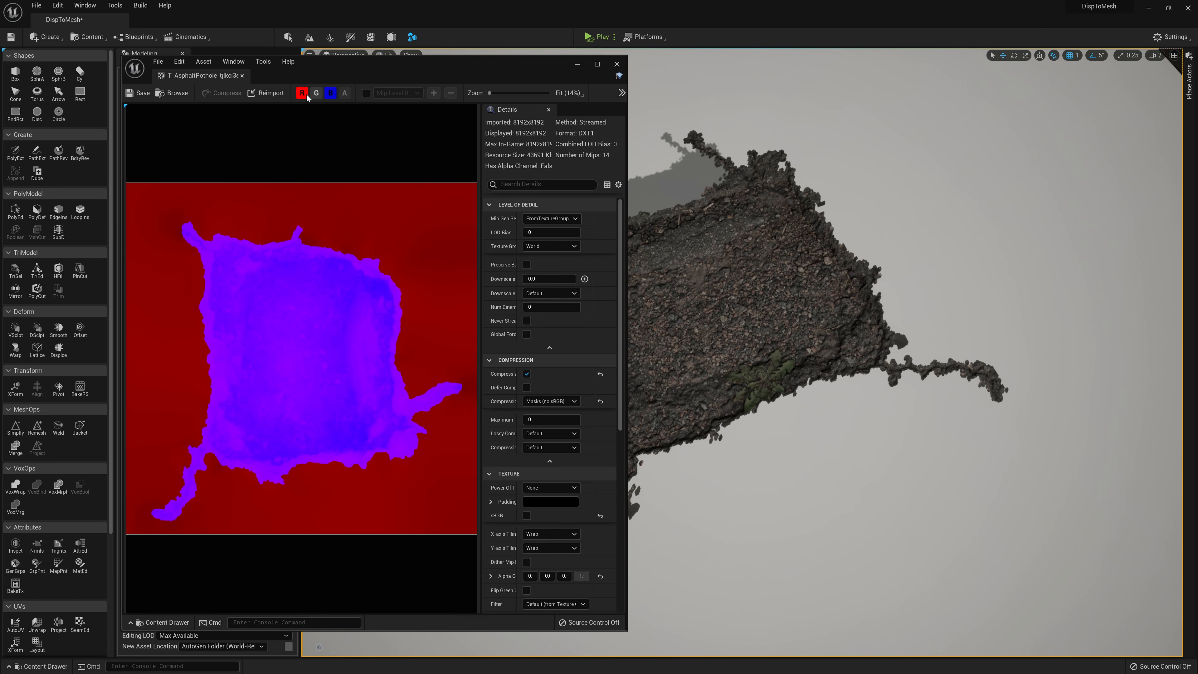
left_click(304, 95)
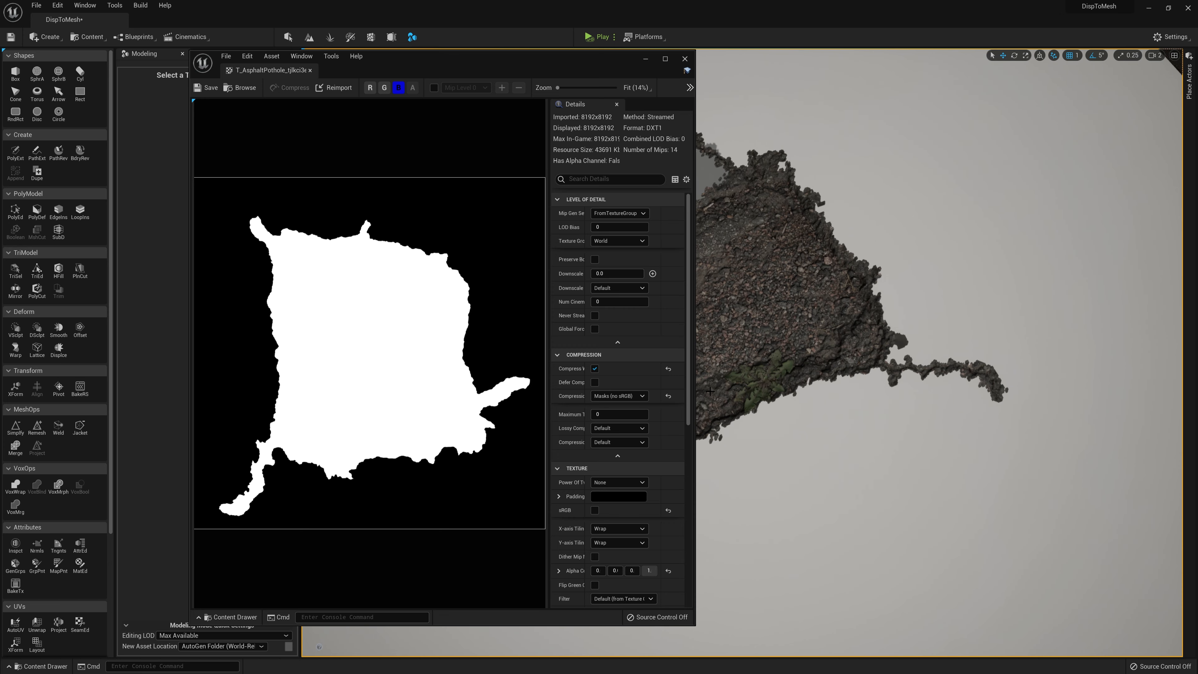
left_click_drag(514, 61, 648, 71)
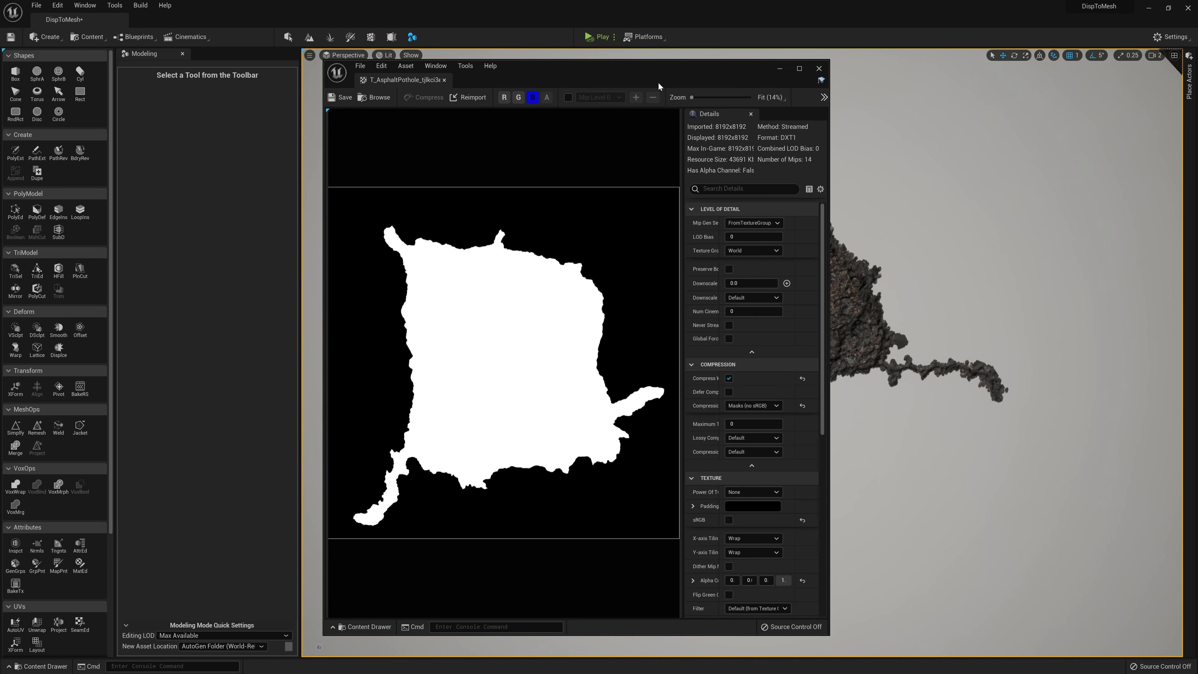
left_click(819, 69)
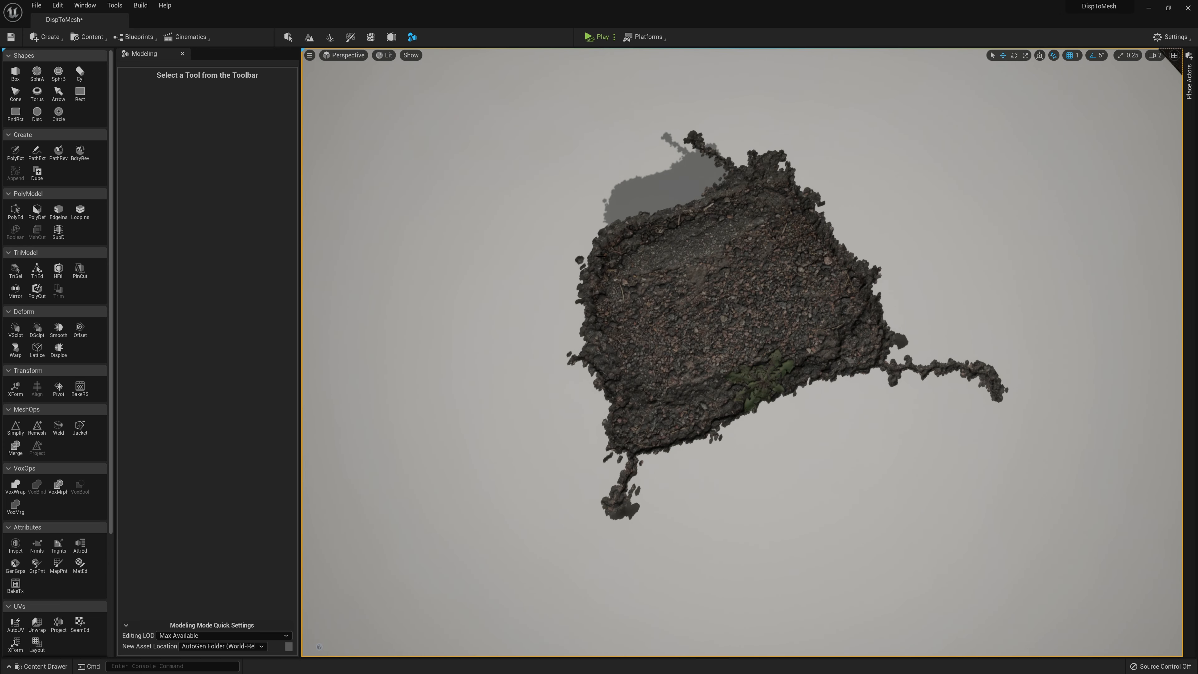
left_click(59, 349)
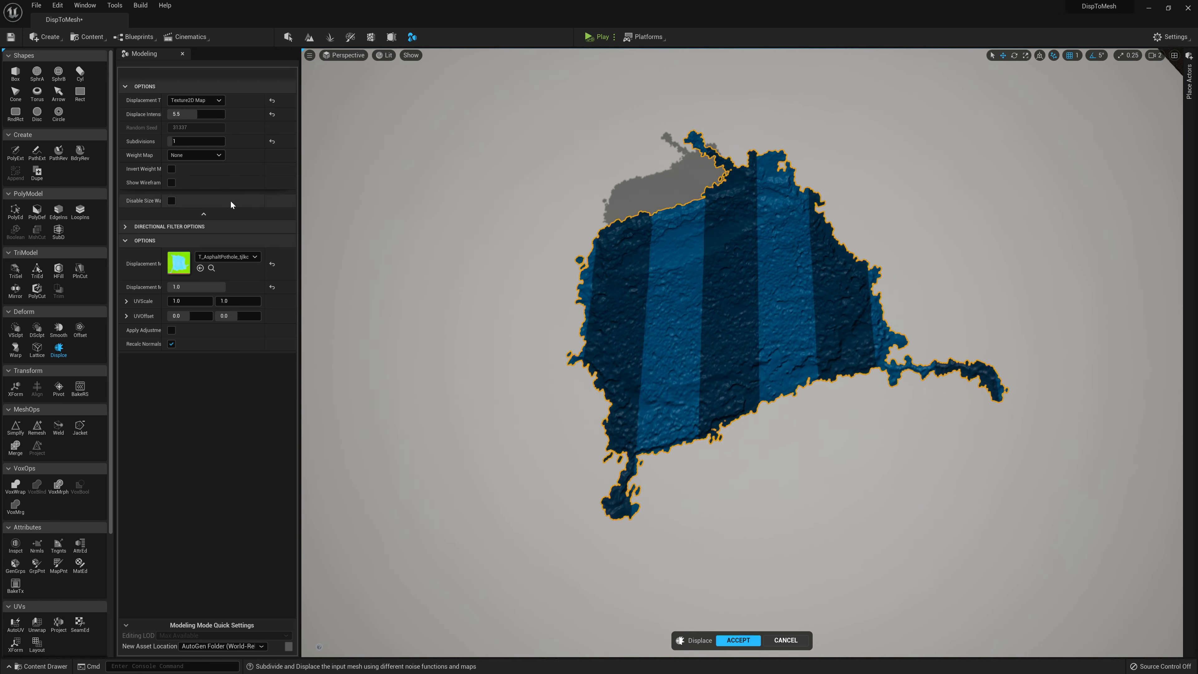
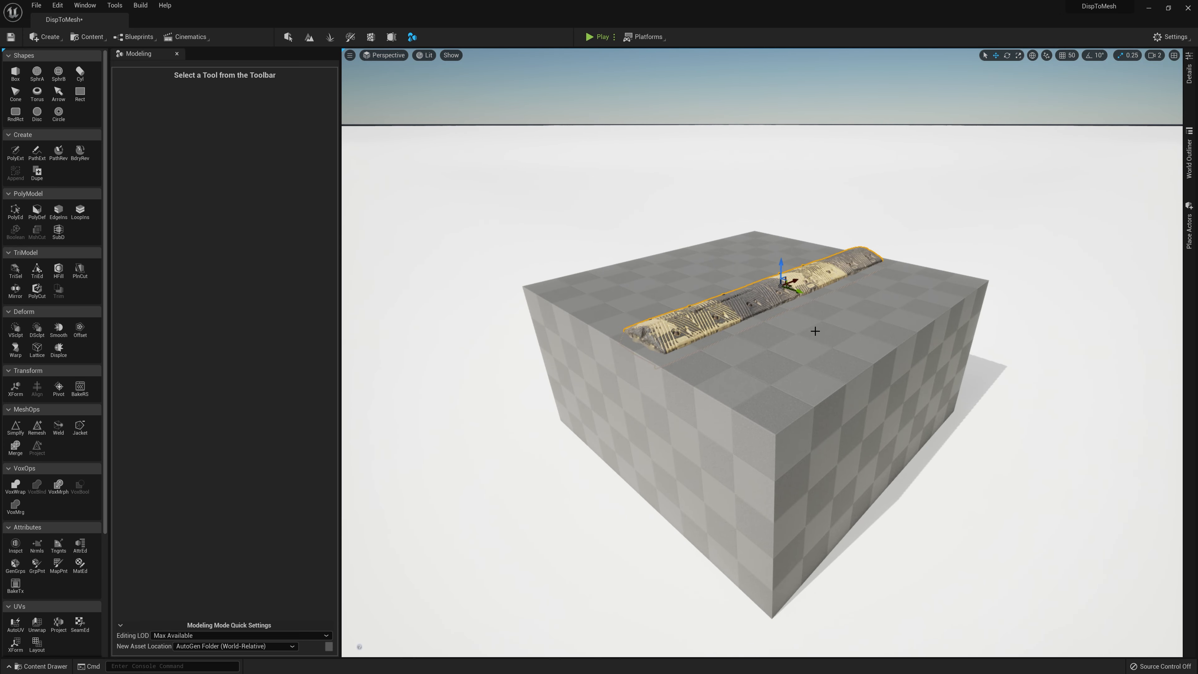
Step: Trim the speed bump mesh with the box beneath it, using Trim A and Remove Inside, and accept the result
left_click(809, 362)
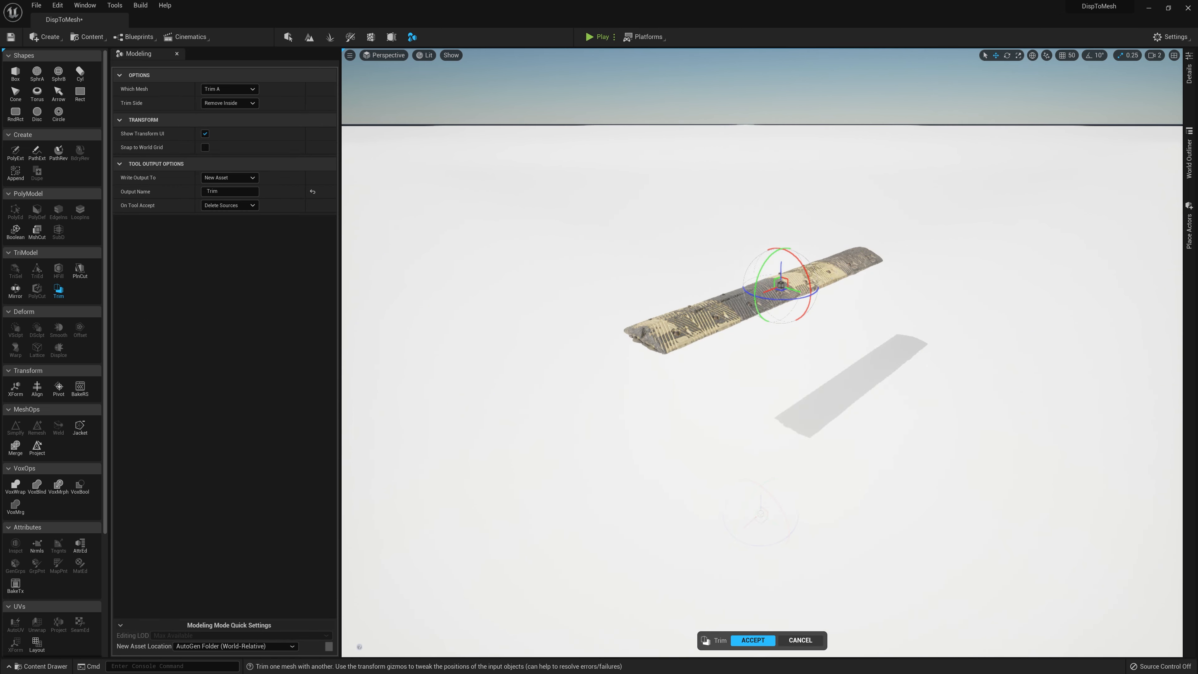
right_click_drag(722, 193, 722, 193)
right_click_drag(792, 235, 791, 236)
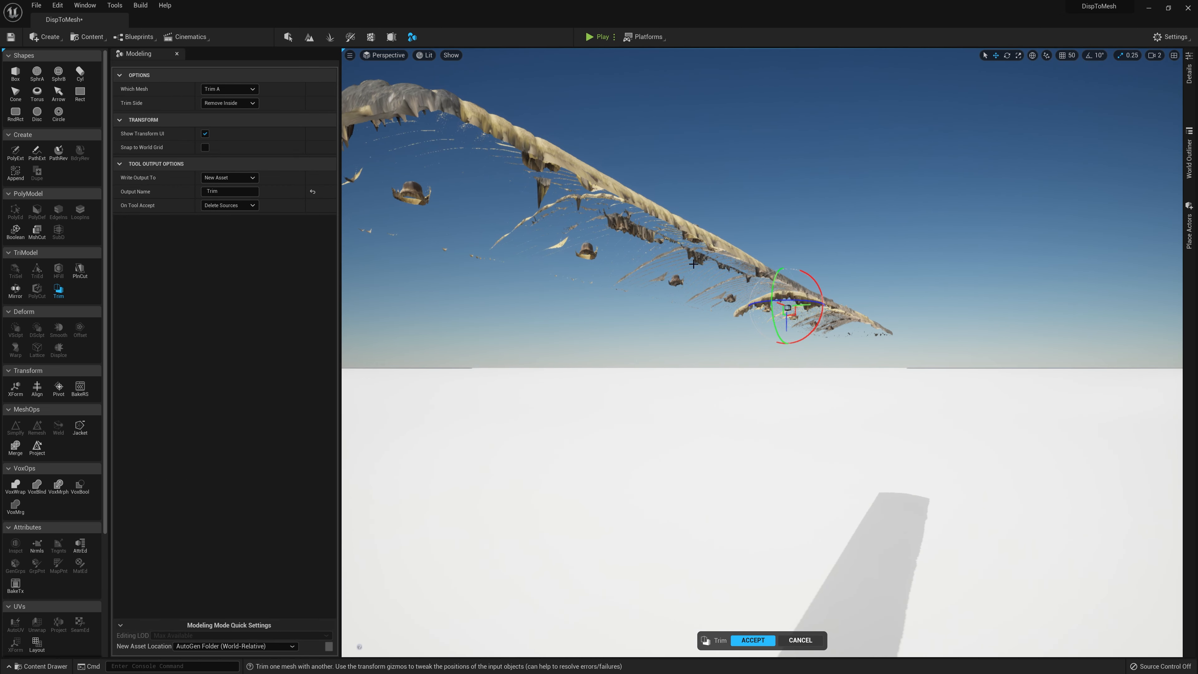
right_click_drag(858, 182, 857, 182)
right_click_drag(723, 318, 723, 318)
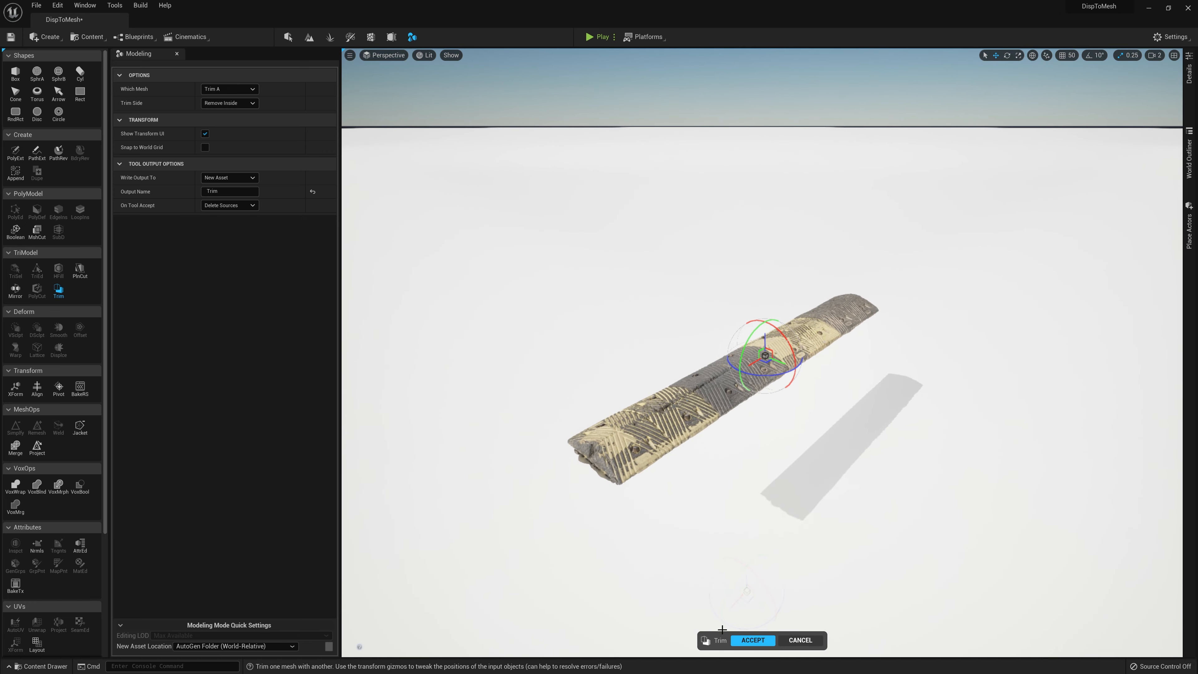
left_click(752, 640)
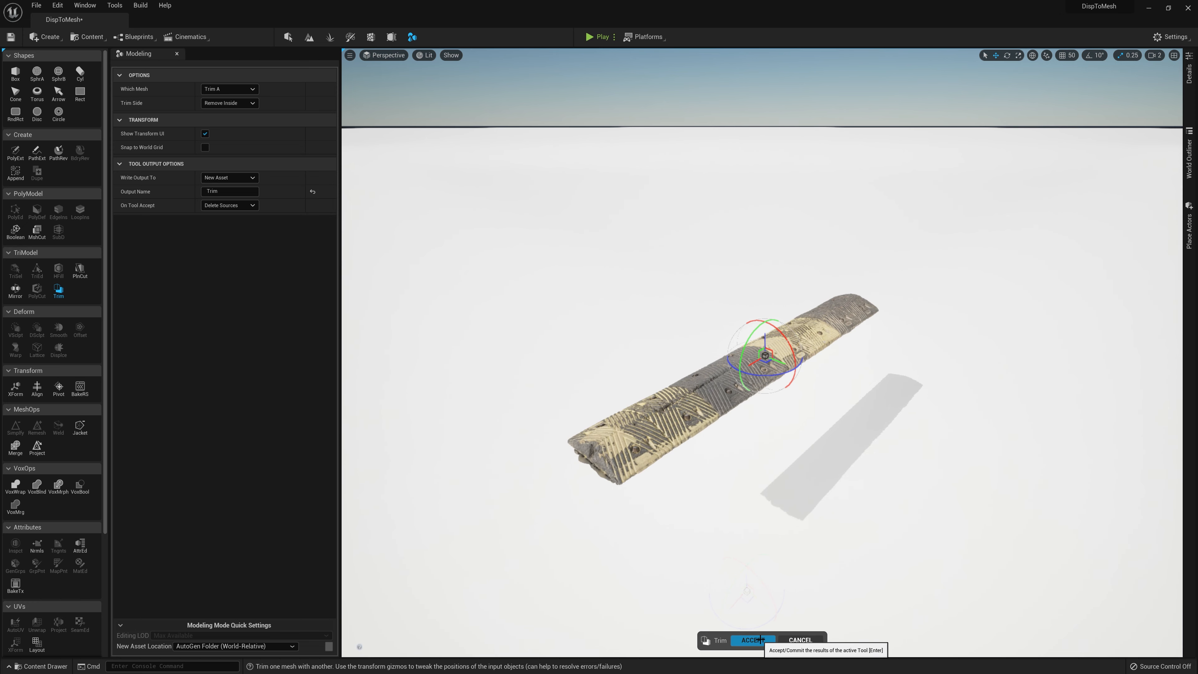
Step: Examine the trimmed speed bump's mesh density and open underside in Wireframe view, and return to Lit view
key("f")
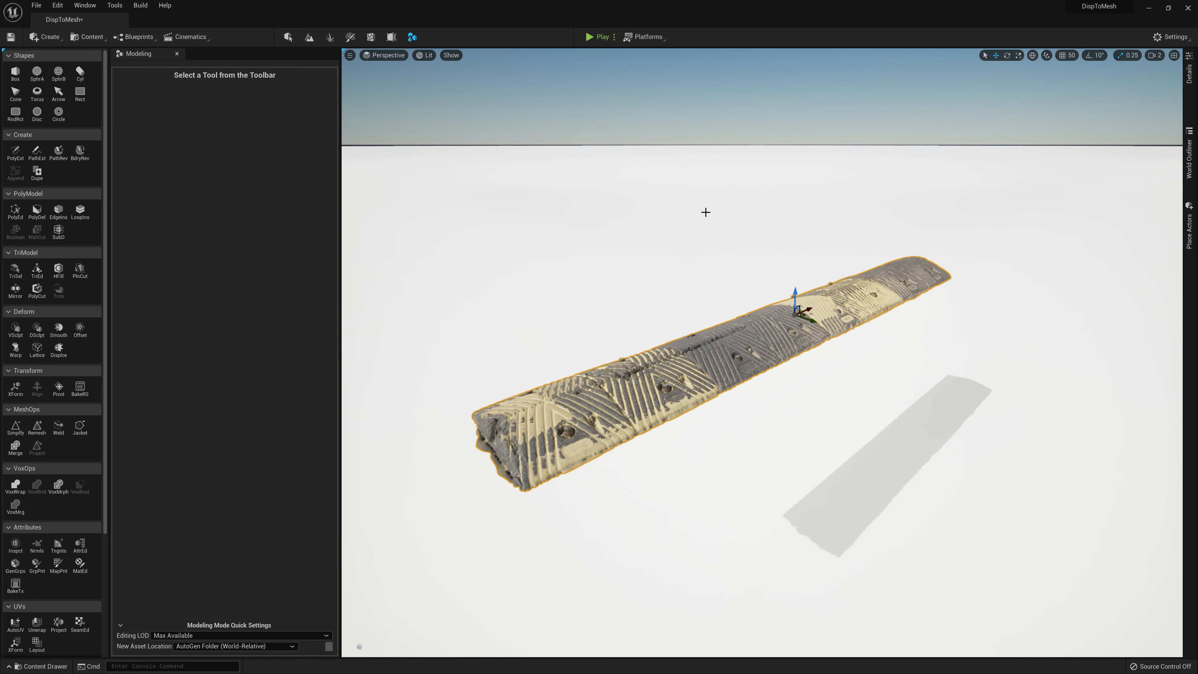
right_click_drag(706, 212, 706, 212)
right_click_drag(983, 109, 983, 108)
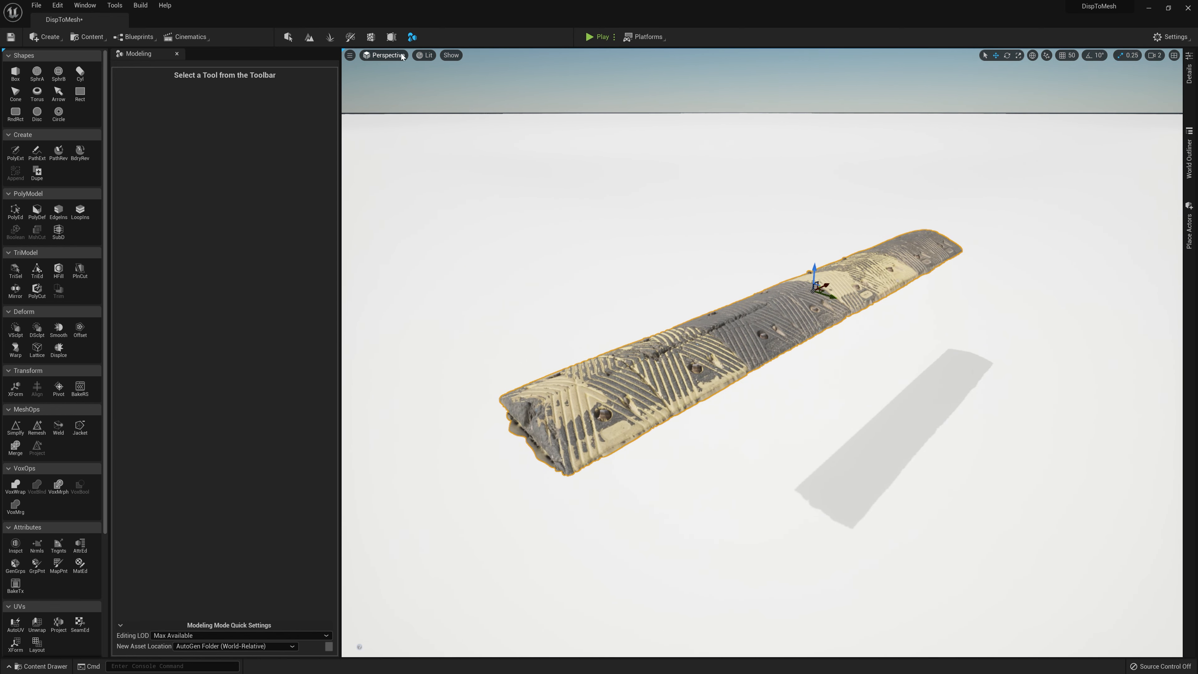
left_click(384, 54)
left_click(426, 55)
left_click(426, 55)
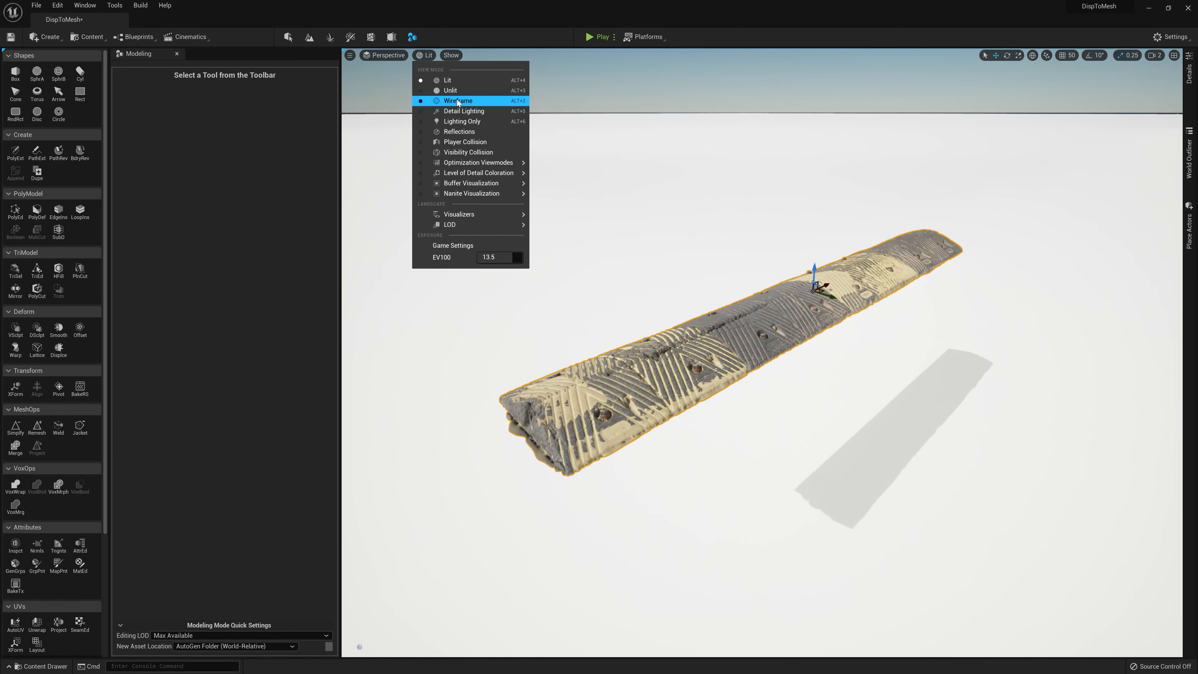
left_click(458, 100)
right_click_drag(814, 241, 814, 241)
right_click_drag(797, 392, 797, 393)
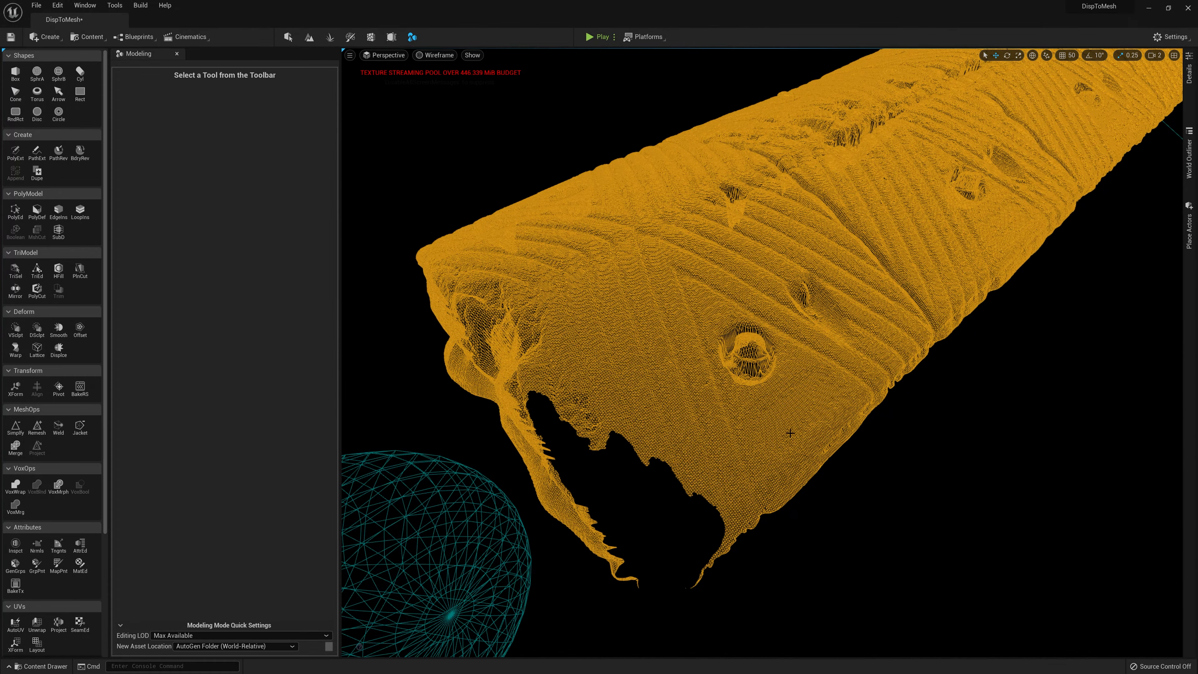
right_click_drag(718, 352, 718, 352)
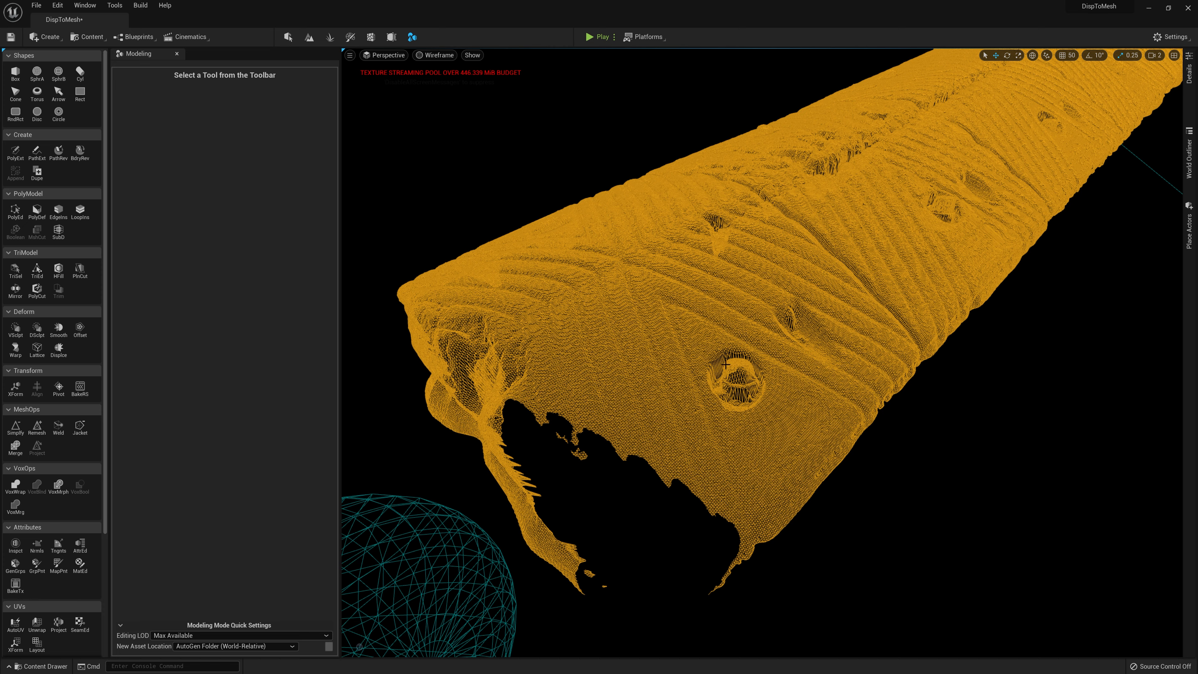
scroll(739, 359, "down", 5)
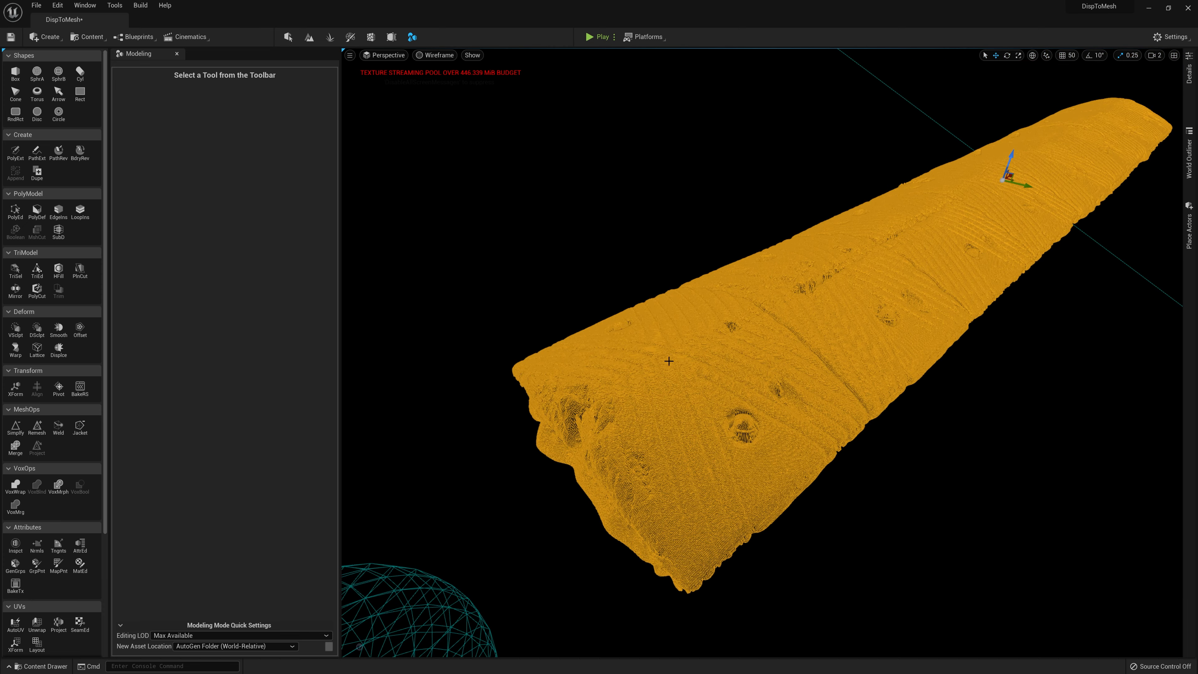
left_click(440, 57)
left_click(449, 77)
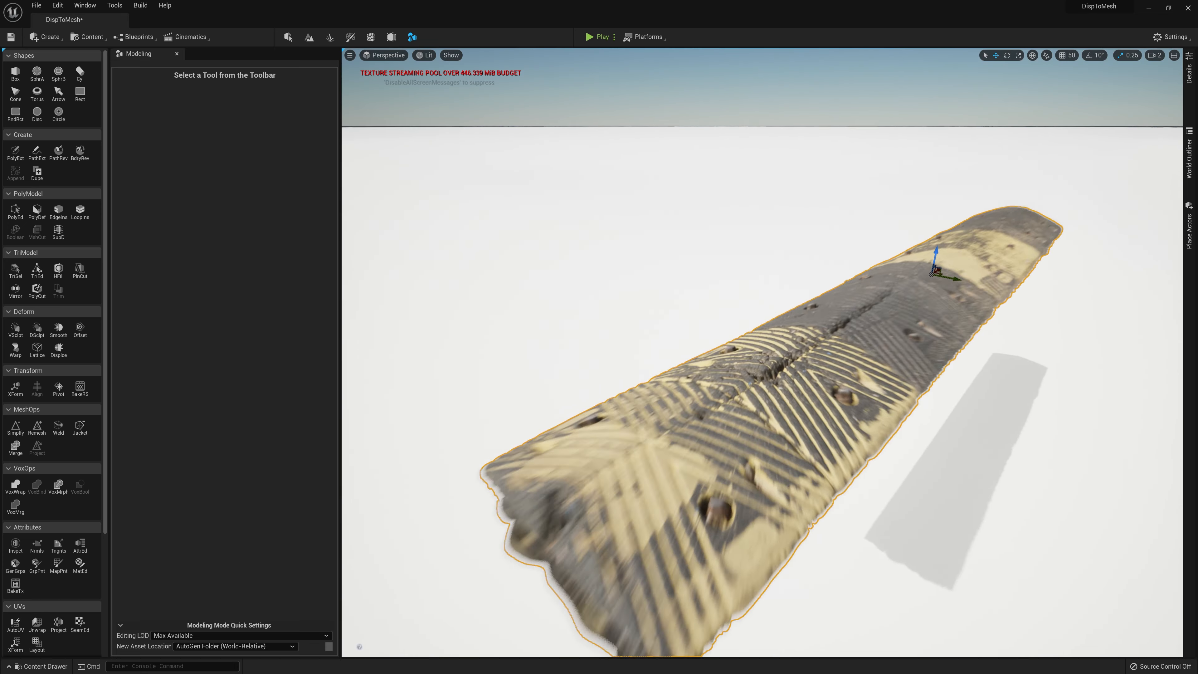
Step: Start Simplify on the trimmed speed bump mesh, inspect the reduced triangles on its near end, and turn off the wireframe display
right_click_drag(761, 353, 762, 411)
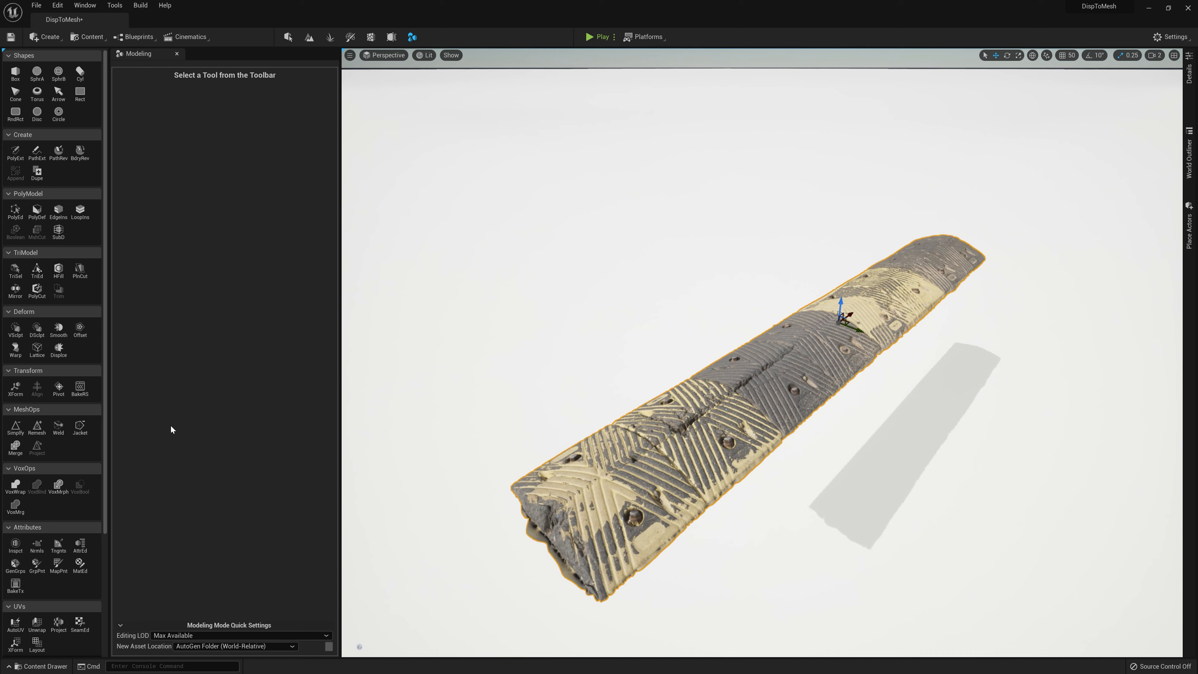
left_click(15, 427)
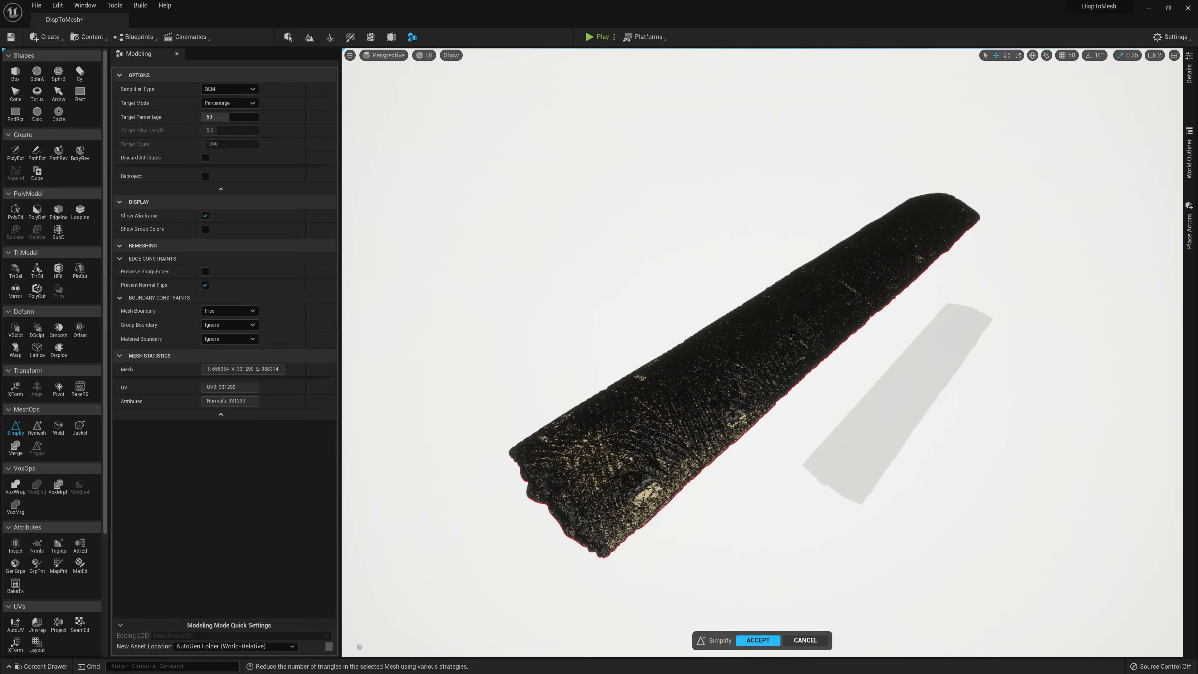
scroll(695, 387, "up", 10)
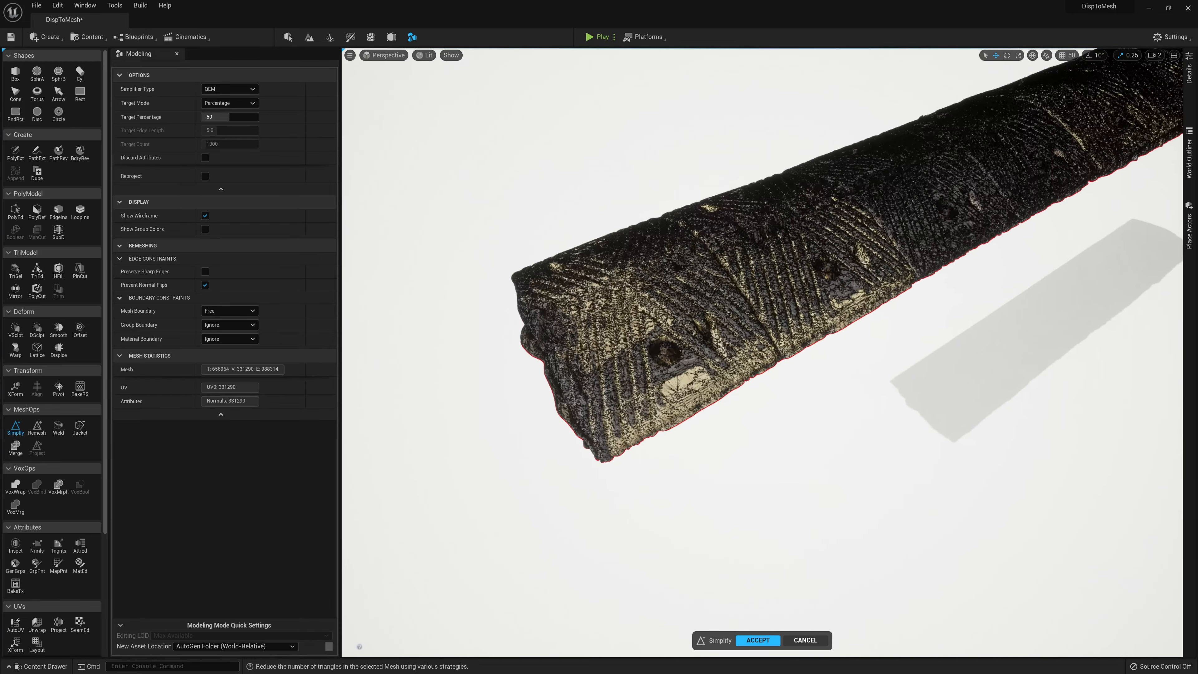
scroll(644, 267, "up", 10)
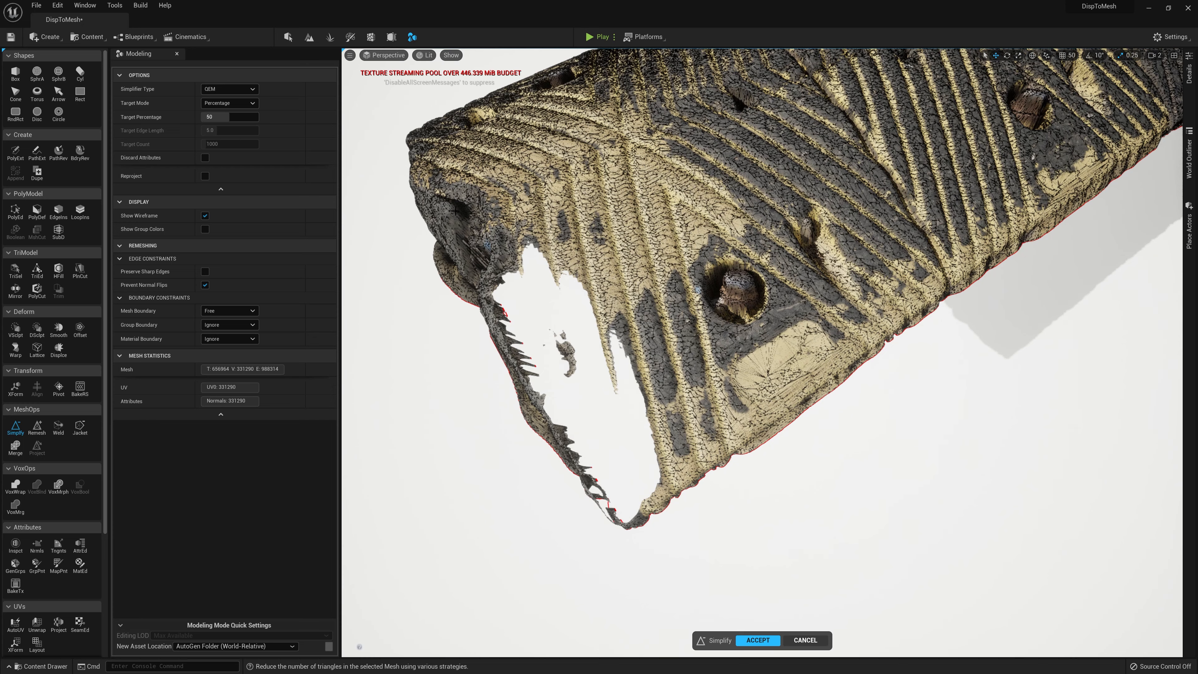
left_click_drag(782, 344, 839, 338, "alt")
scroll(785, 349, "down", 3)
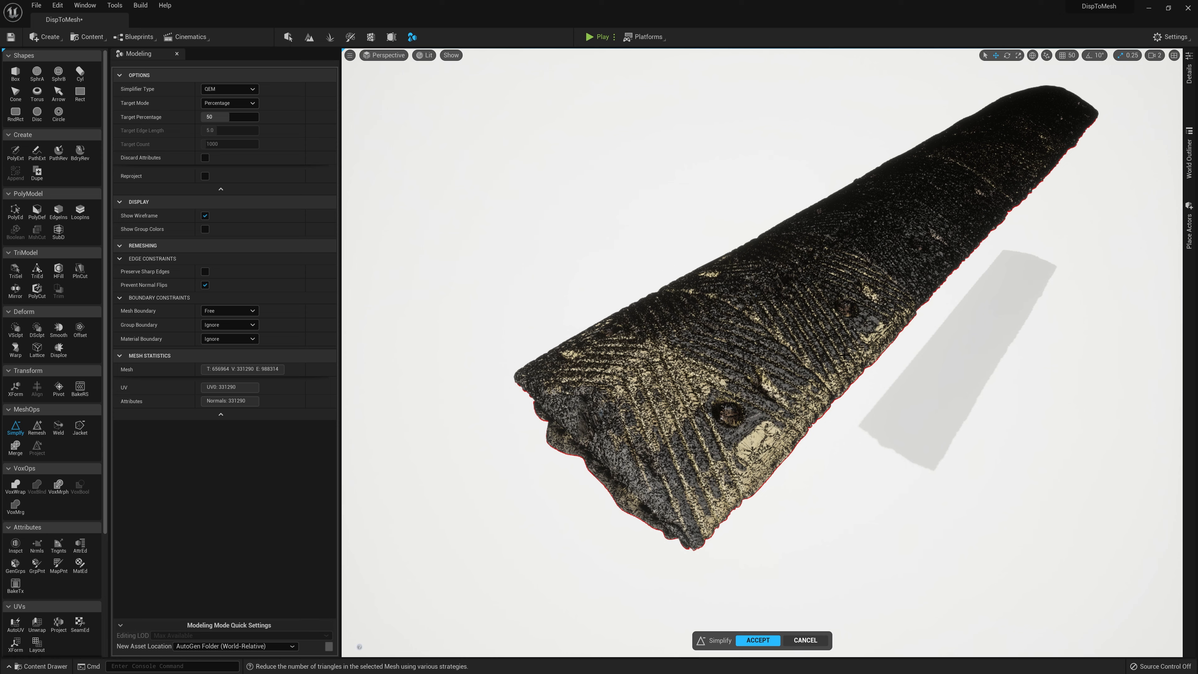
left_click(205, 215)
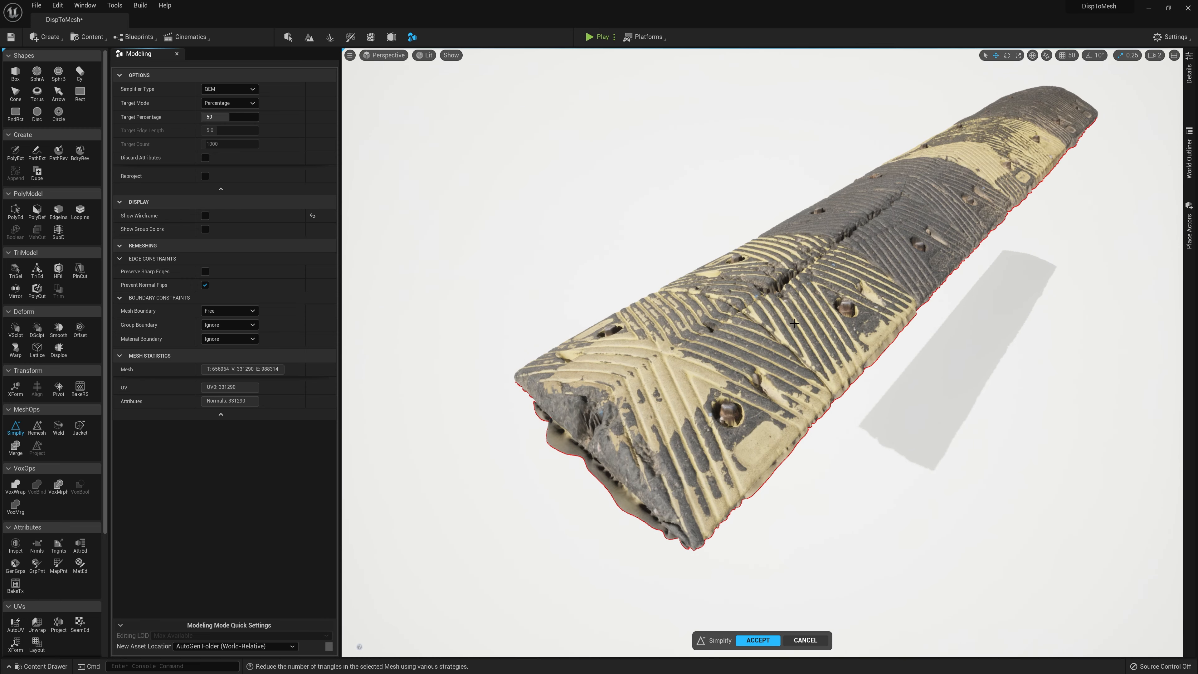
right_click_drag(761, 352, 1024, 357)
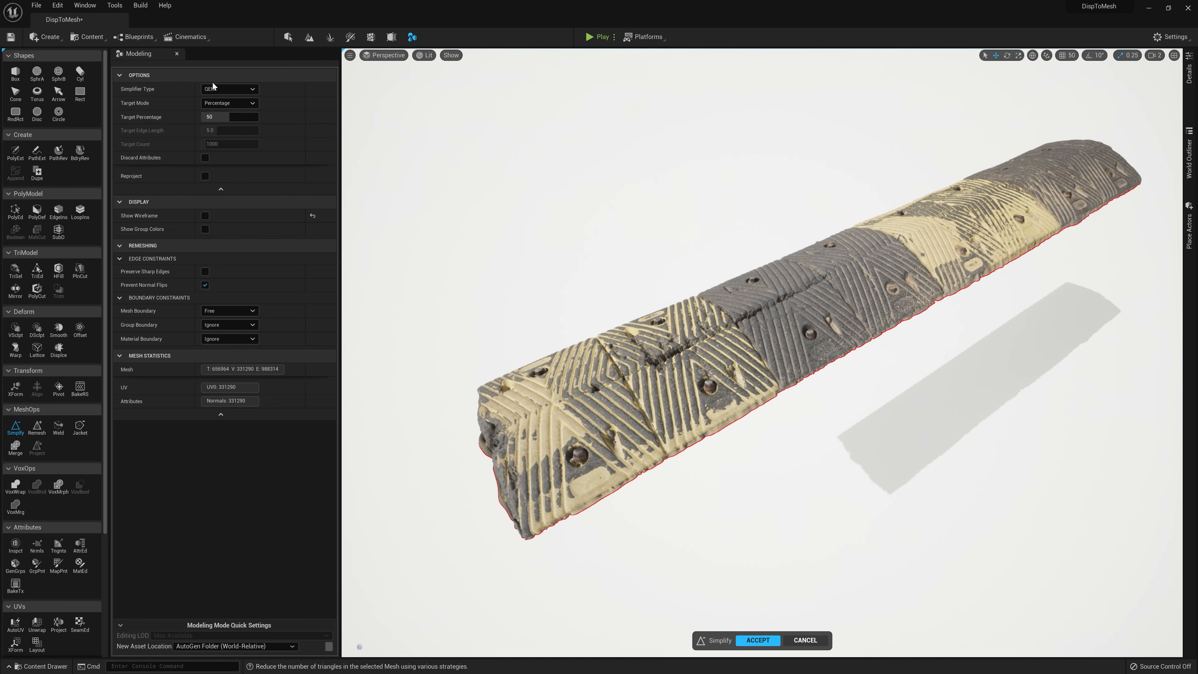
Step: Review the simplifier types and target modes, keep QEM with a target percentage of 50, and accept the speed bump's simplification
left_click(245, 88)
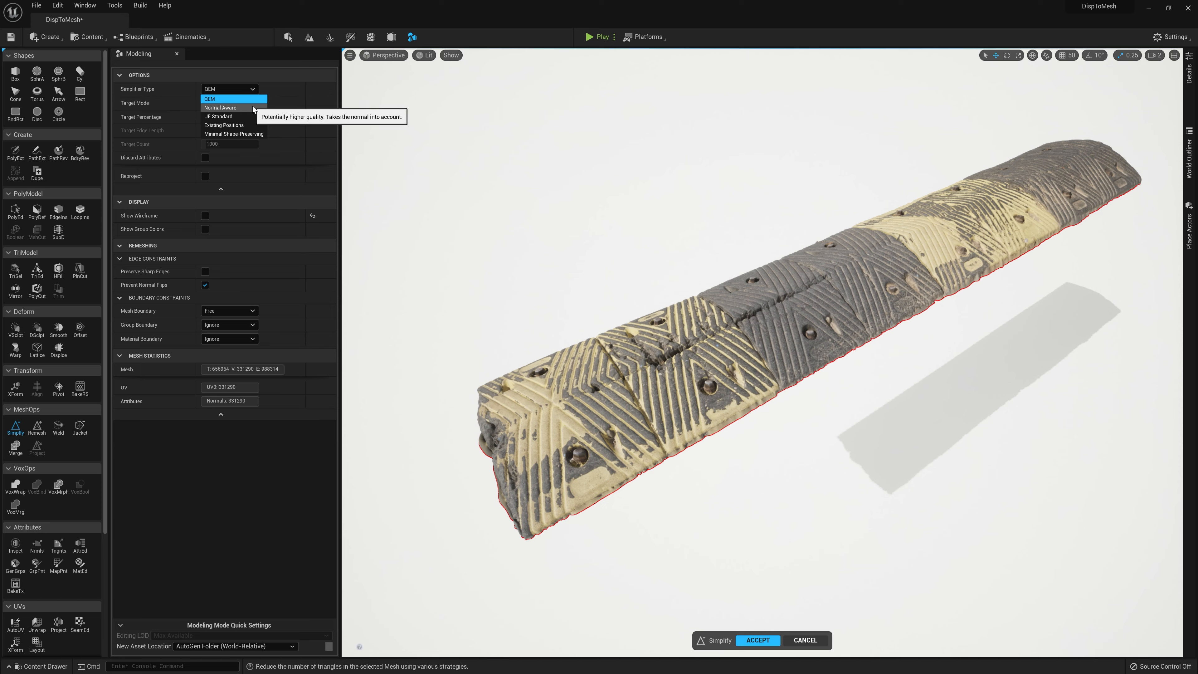
left_click(322, 85)
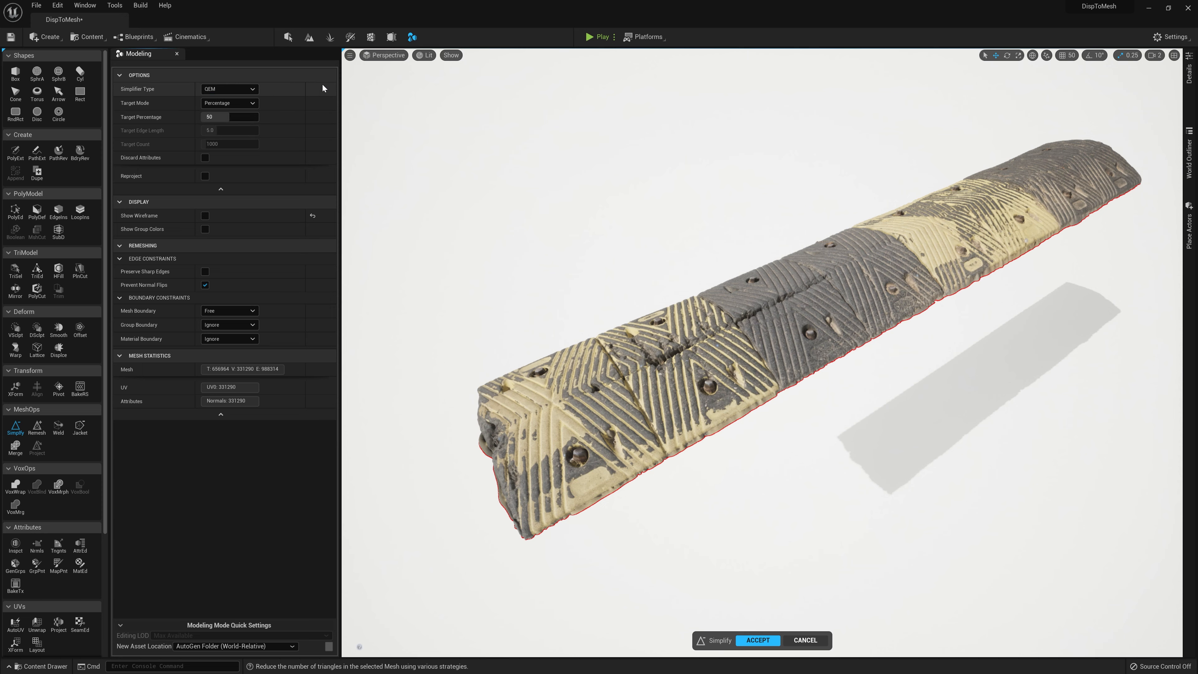
left_click(252, 103)
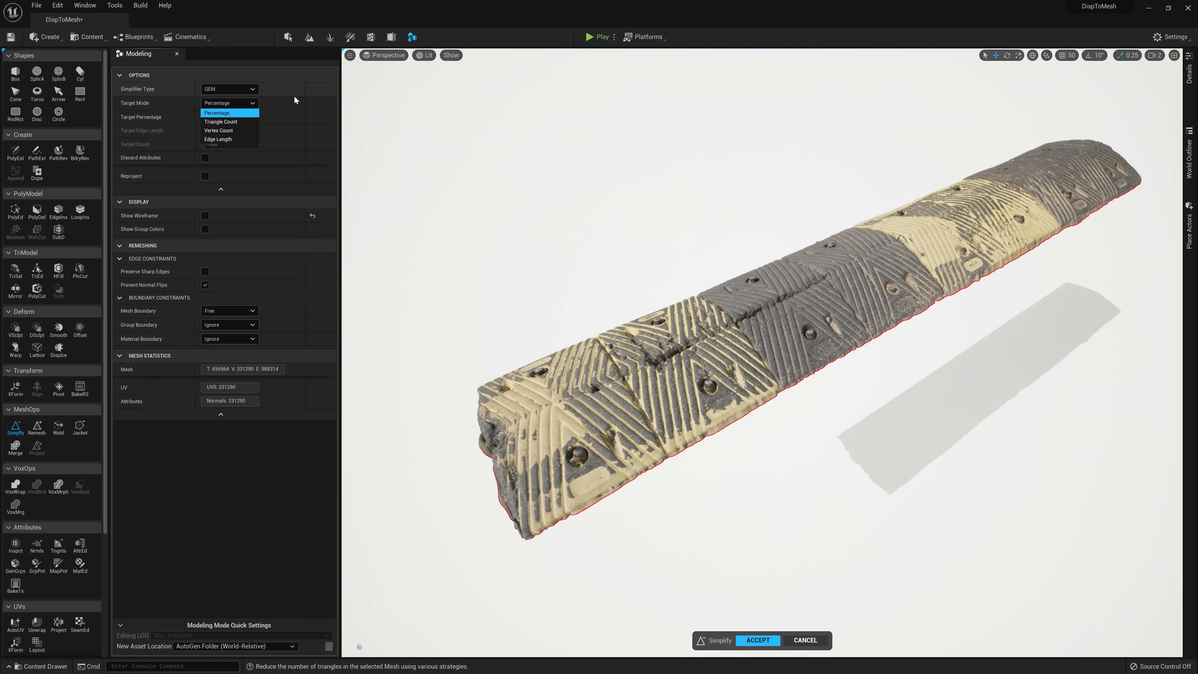
left_click(320, 100)
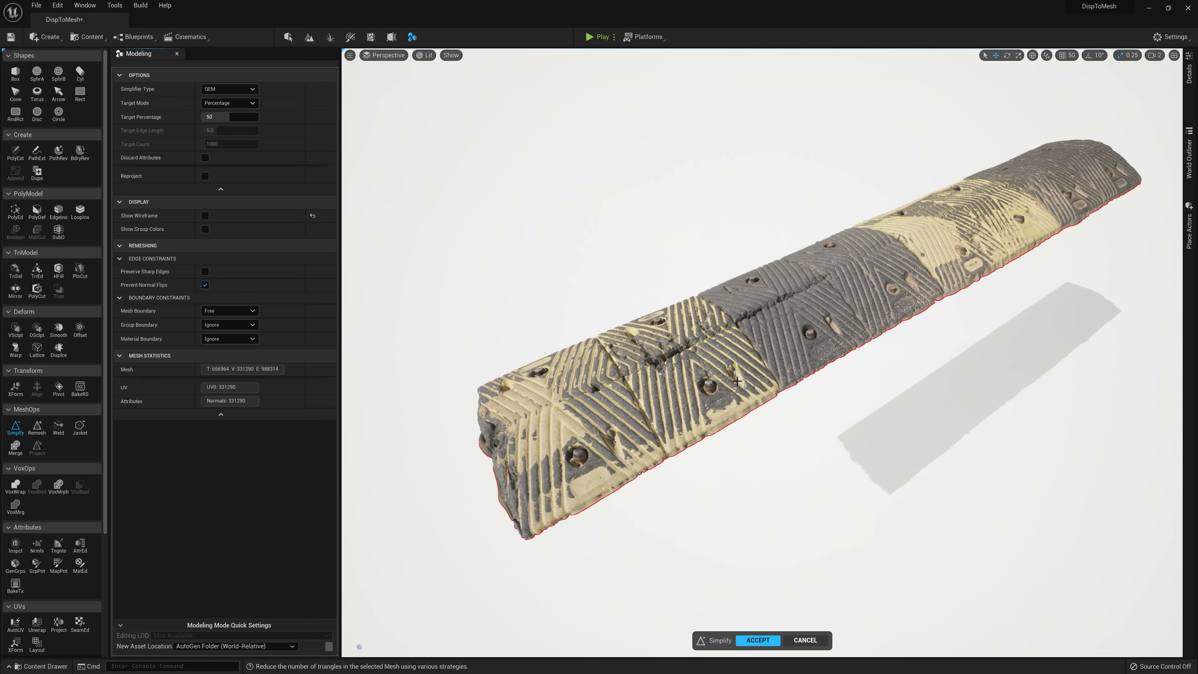
right_click_drag(806, 365, 872, 365)
key("a")
scroll(751, 457, "up", 2)
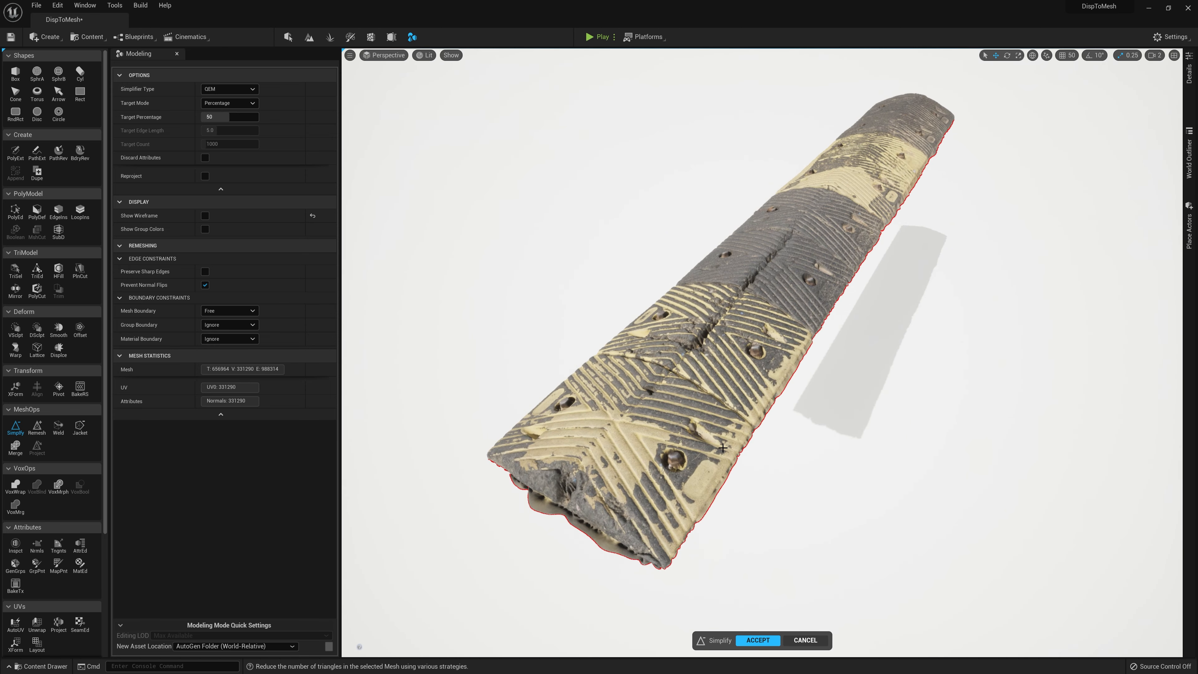
left_click(759, 640)
Step: Open the Trim_189F27F1 static mesh, enable Nanite, apply the change, then save and close the asset
right_click_drag(516, 328, 858, 270)
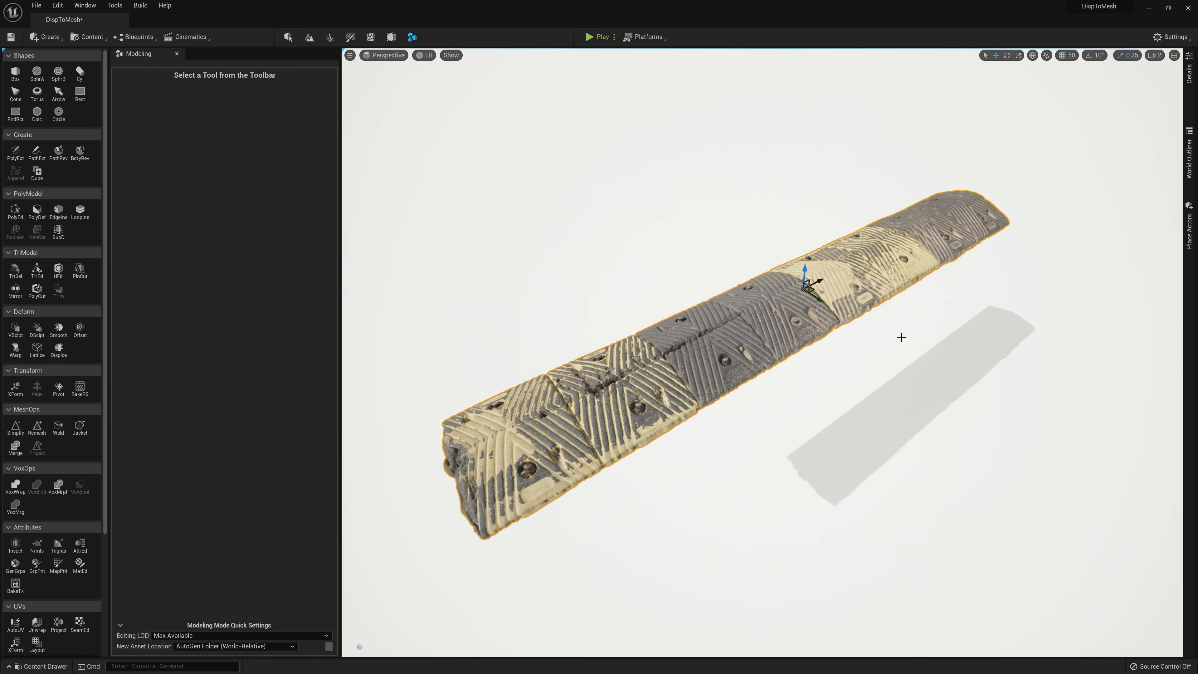
key("ctrl+space")
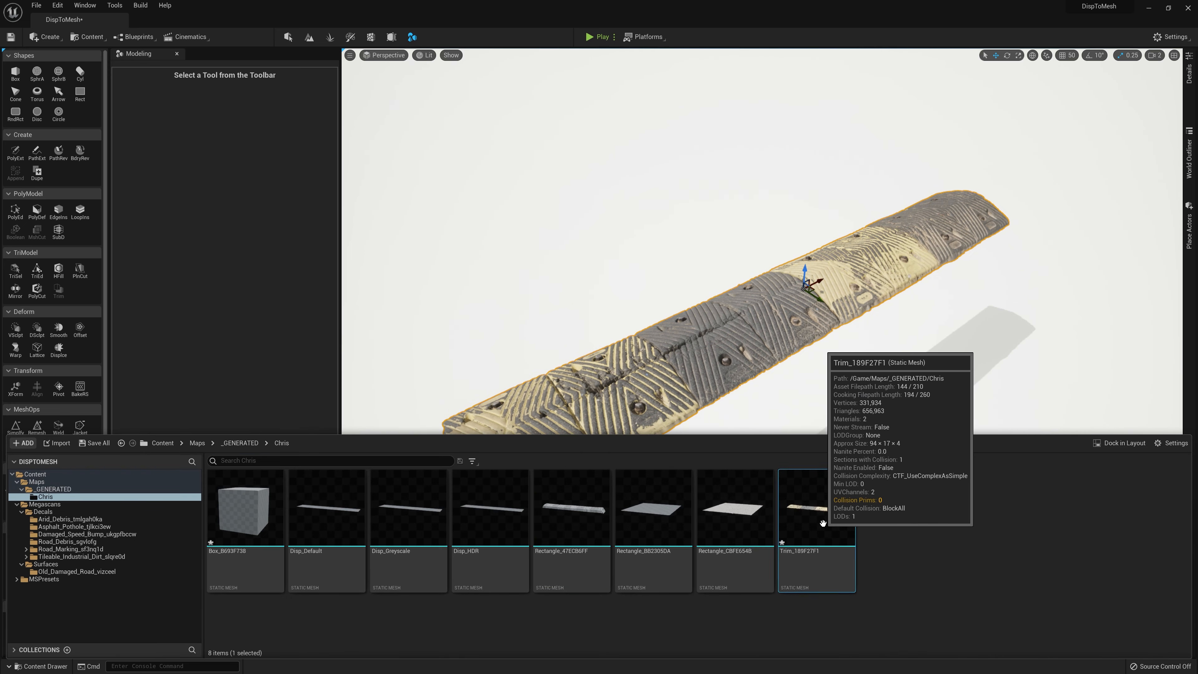
double_click(822, 522)
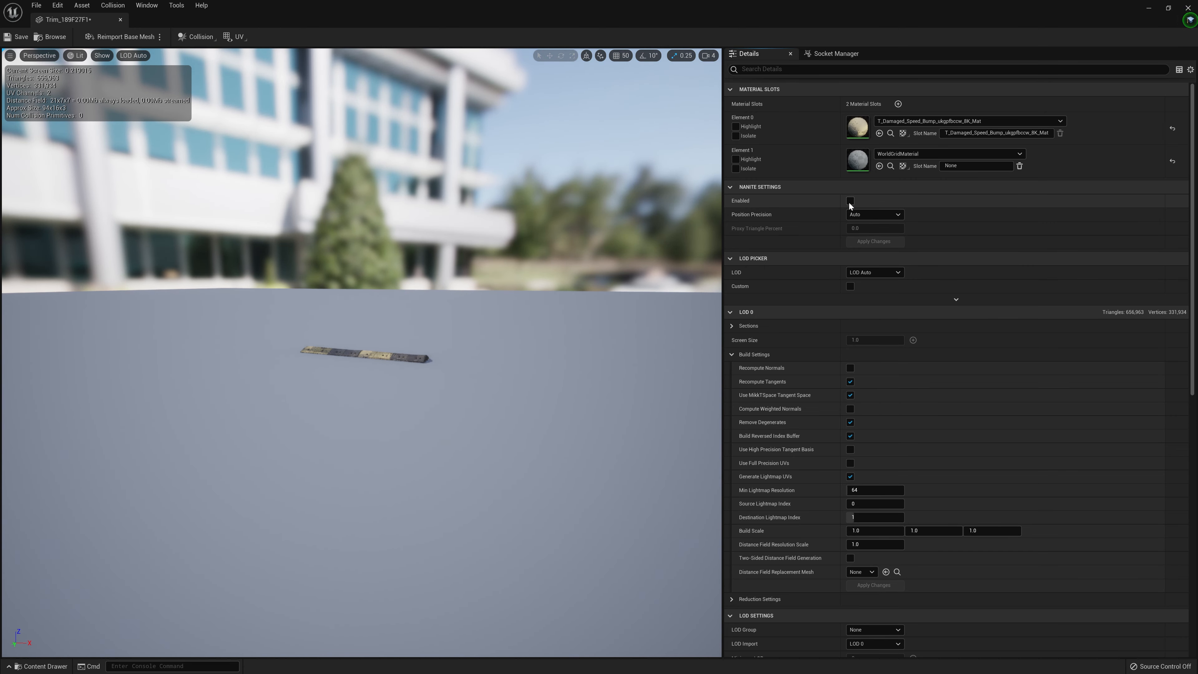
left_click(850, 202)
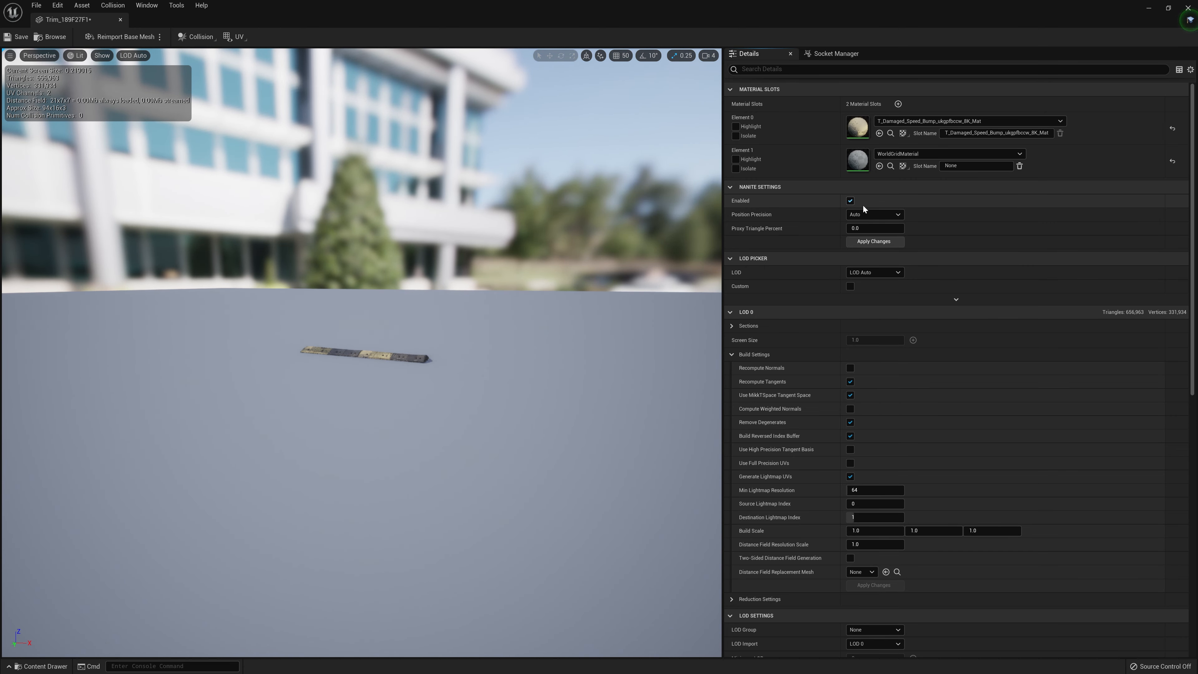
left_click(885, 241)
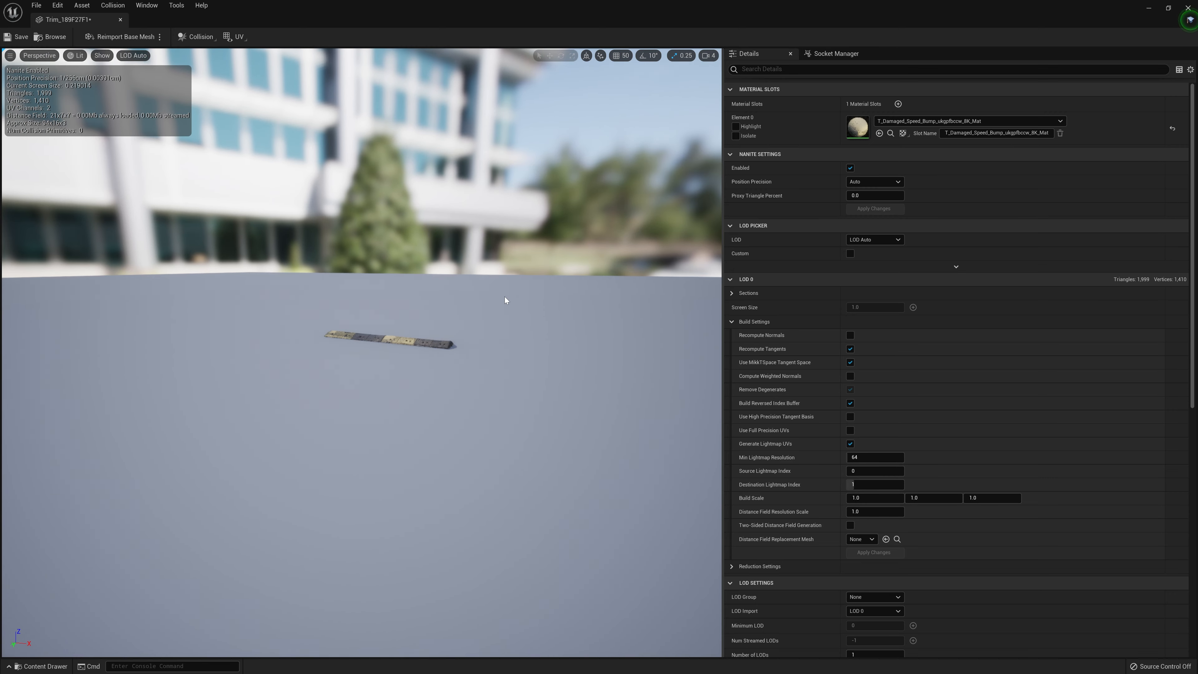
left_click(17, 37)
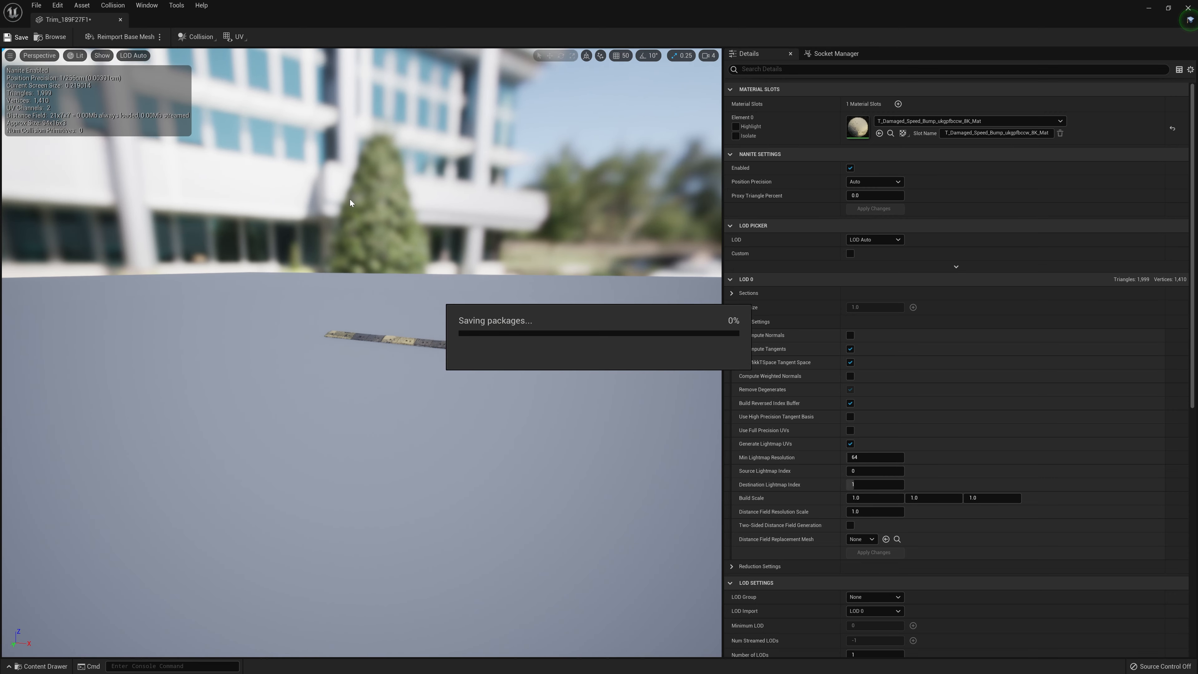
left_click(1188, 8)
Step: Rename the Trim_189F27F1 static mesh as SM_SpeedBump
key("ctrl+space")
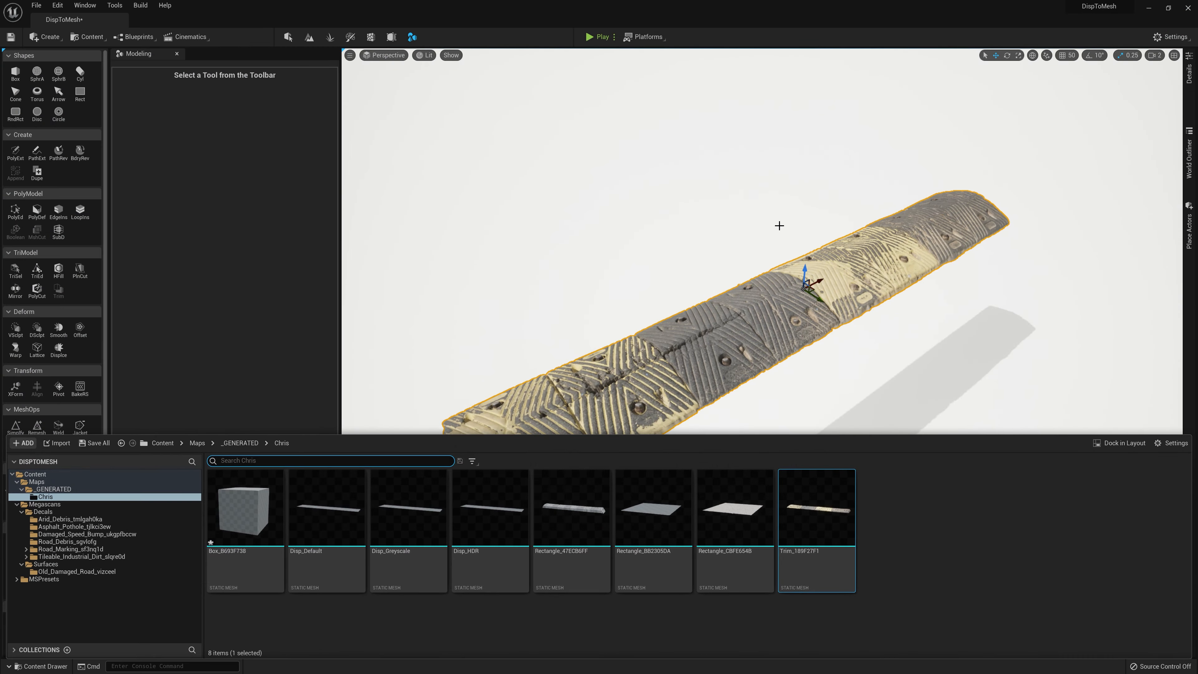
right_click(820, 551)
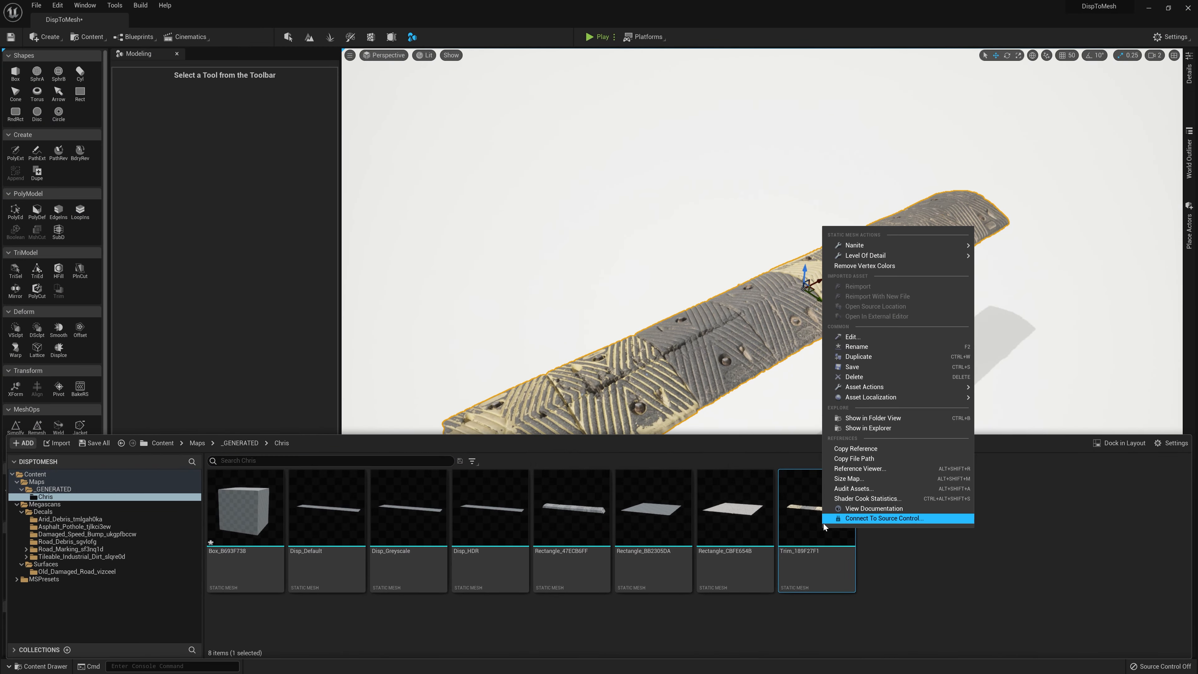
left_click(883, 347)
type("SM_Spe")
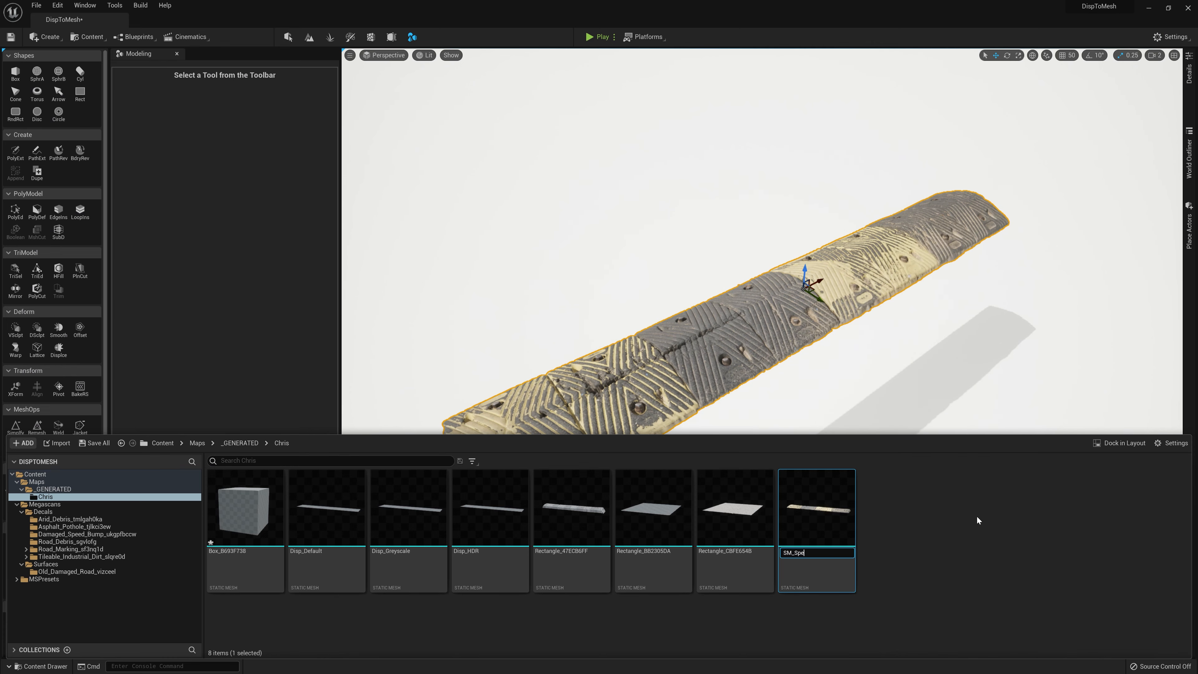
type("edBump")
key("Return")
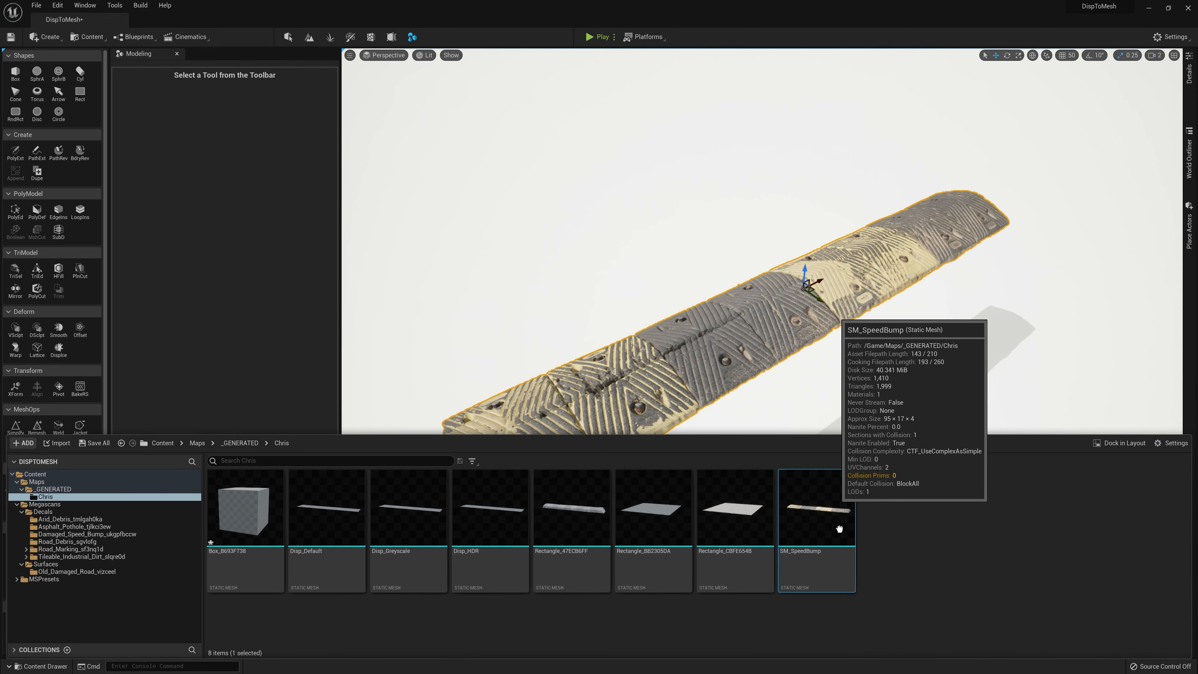
Step: Move SM_SpeedBump into the Damaged_Speed_Bump_ukgpfbccw decal folder and open that folder
left_click_drag(835, 516, 103, 534)
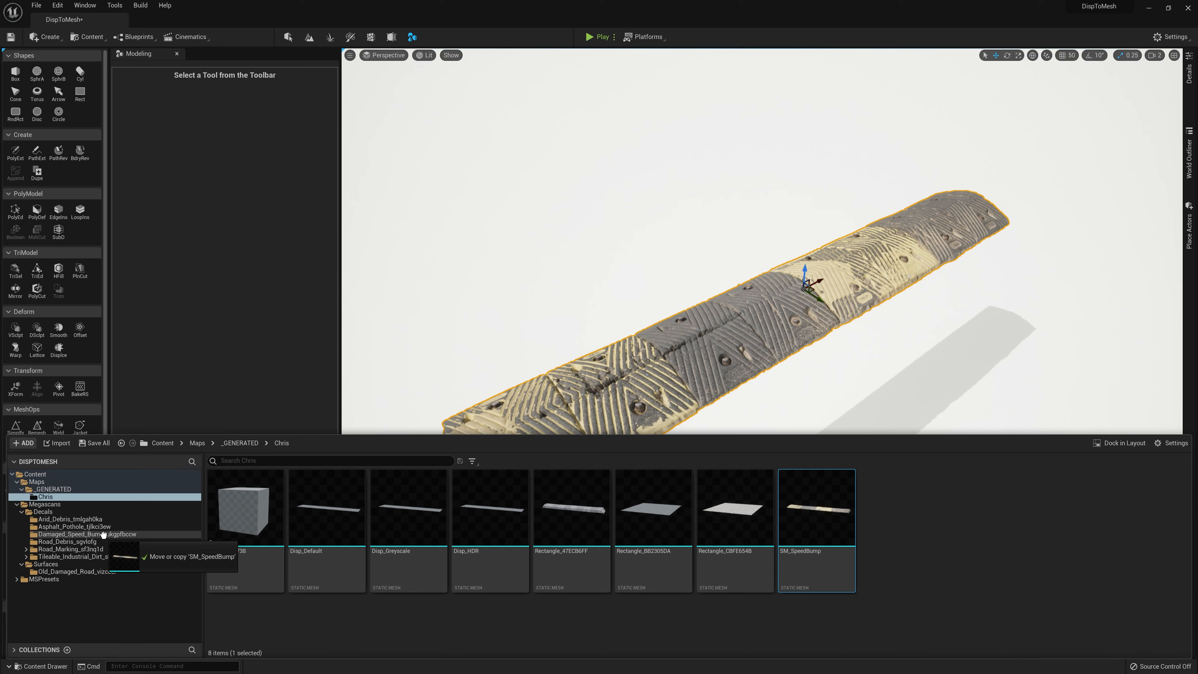
left_click_drag(103, 534, 103, 534)
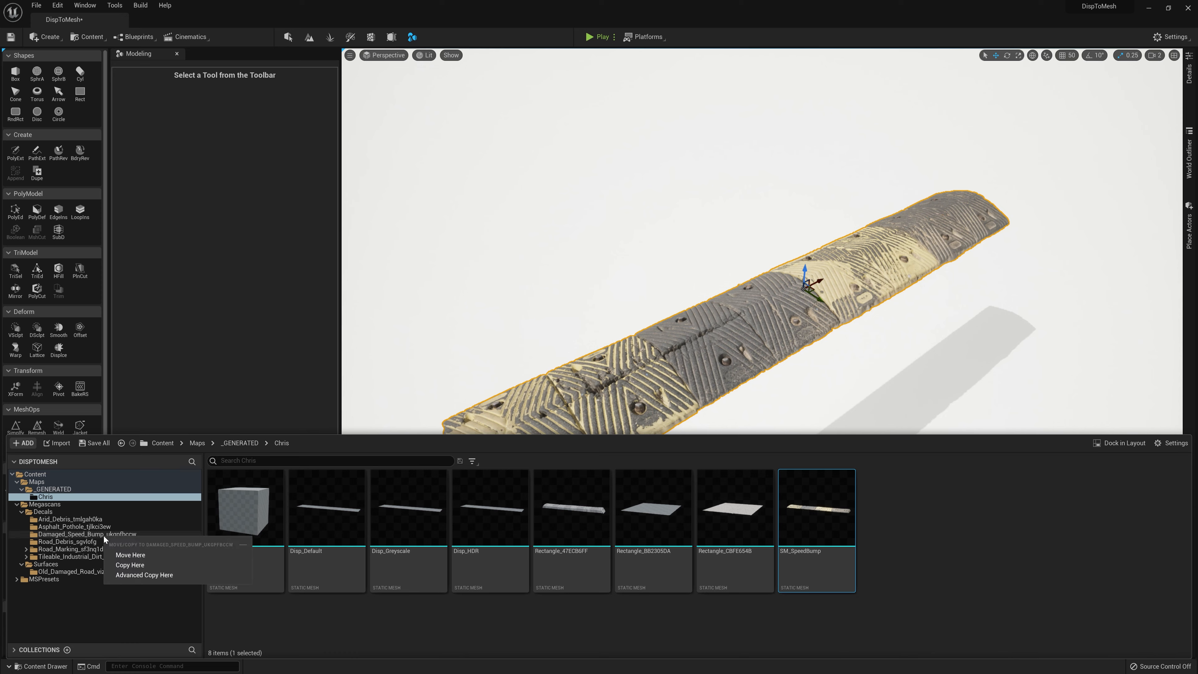
left_click(184, 551)
left_click(133, 534)
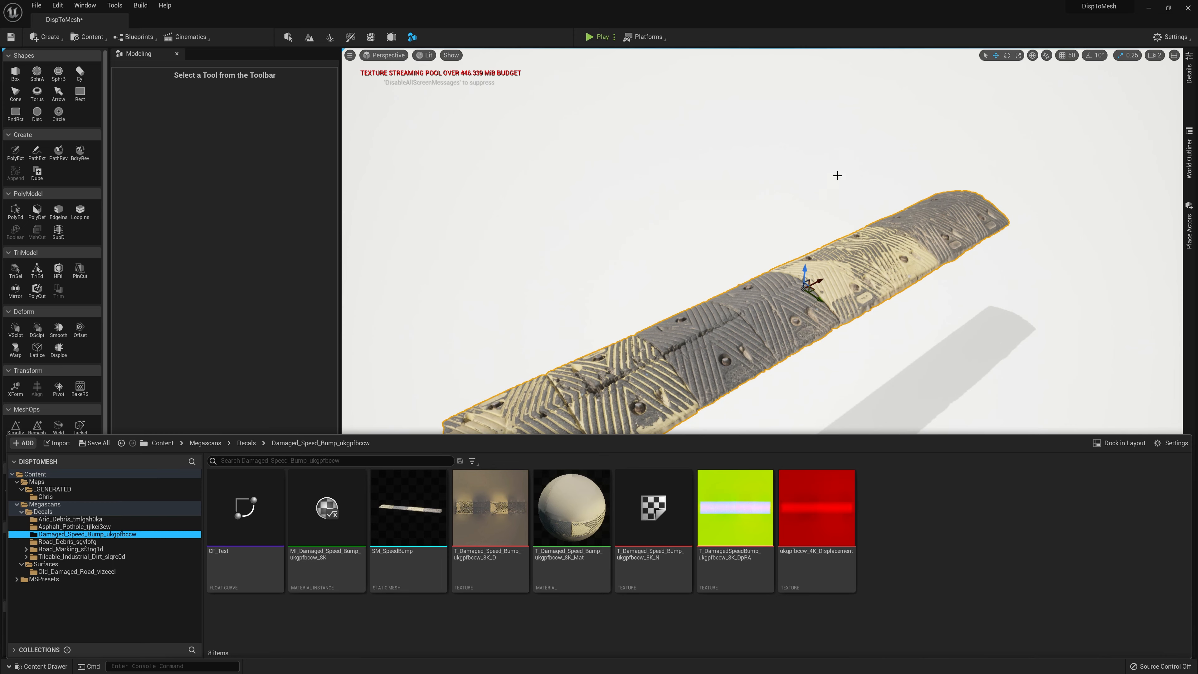
right_click_drag(837, 174, 828, 238)
key("s")
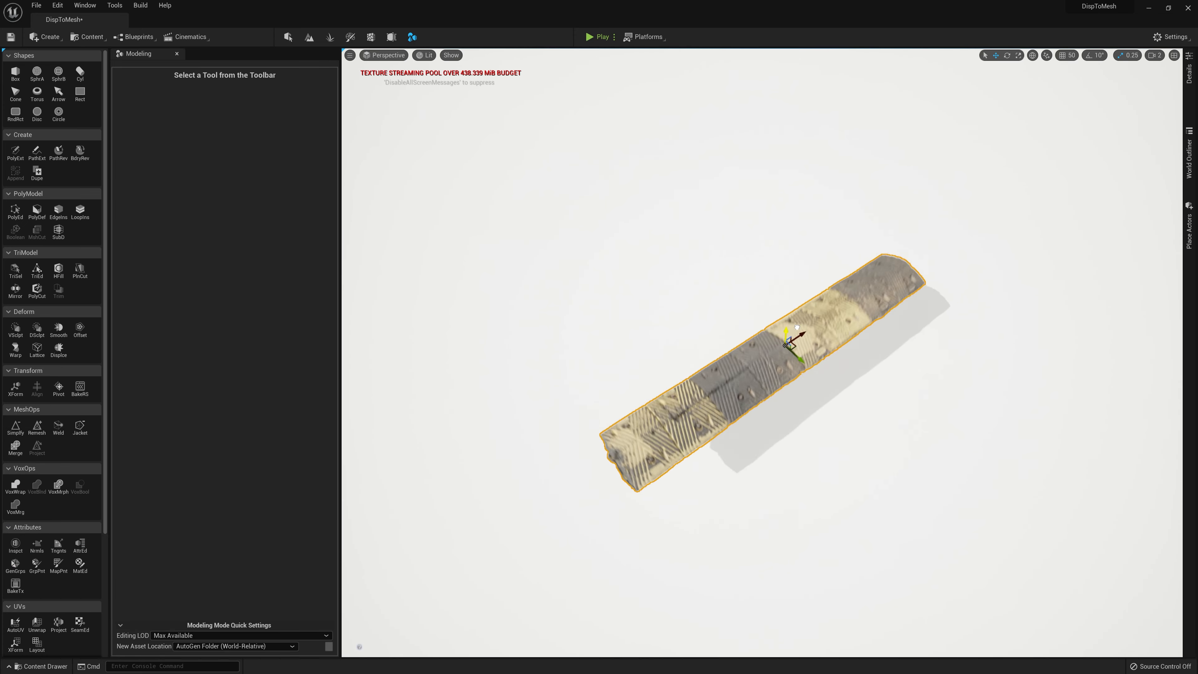